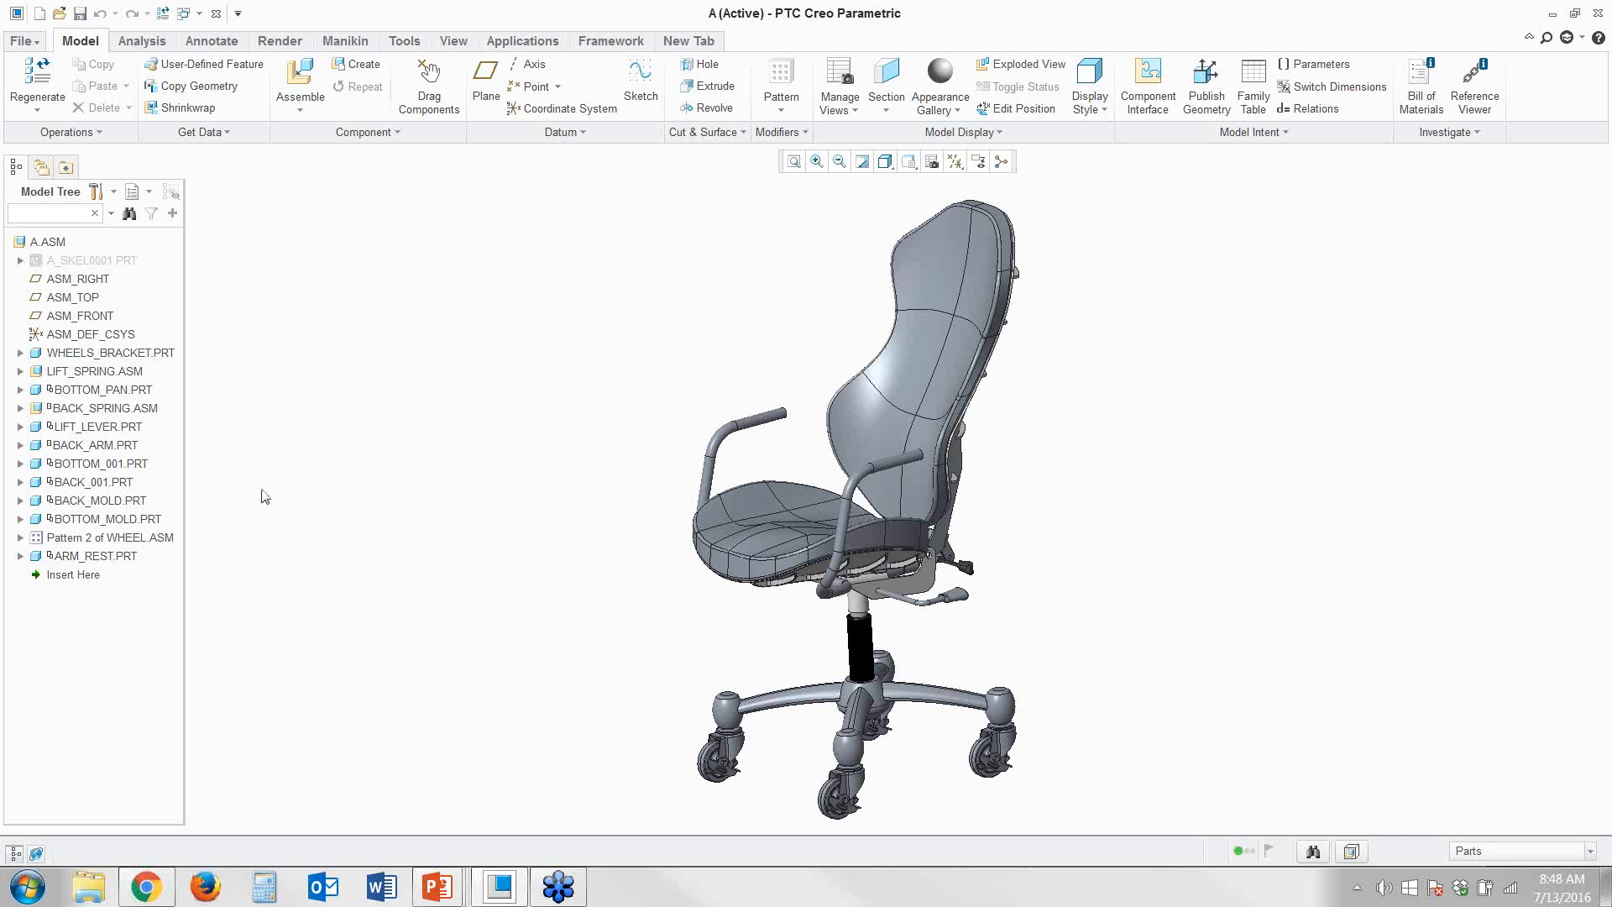
Set the update control of the external copy geometry feature in BACK_MOLD.PRT to Manual Update with Notification
{"action": "left_click", "coordinate": [19, 501]}
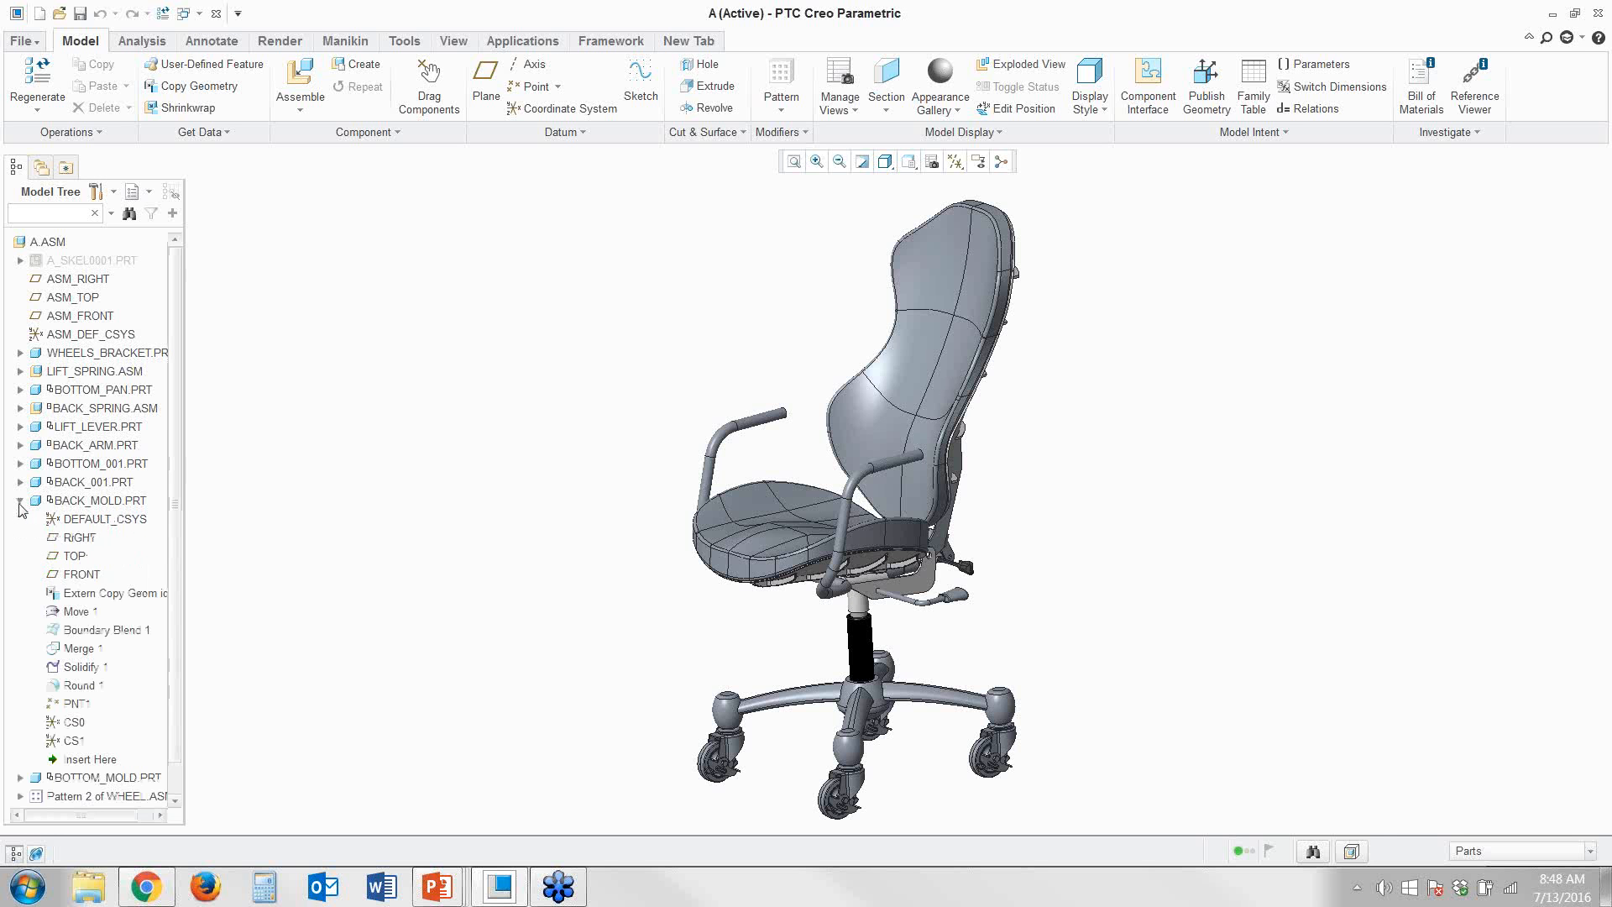
{"action": "left_click", "coordinate": [132, 594]}
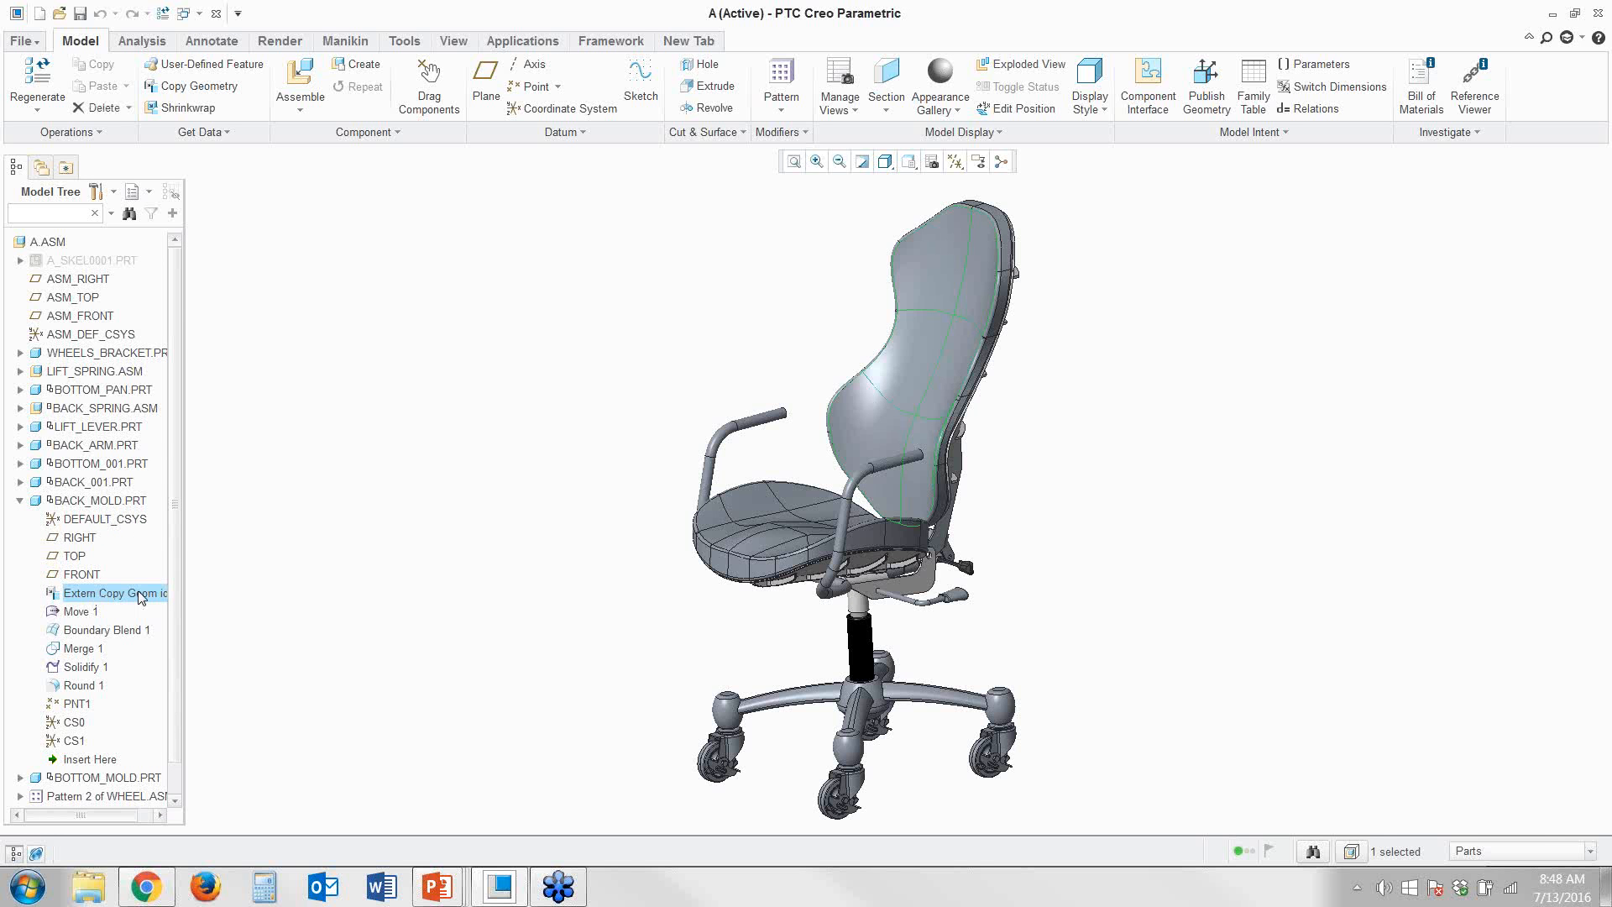
{"action": "right_click", "coordinate": [140, 597]}
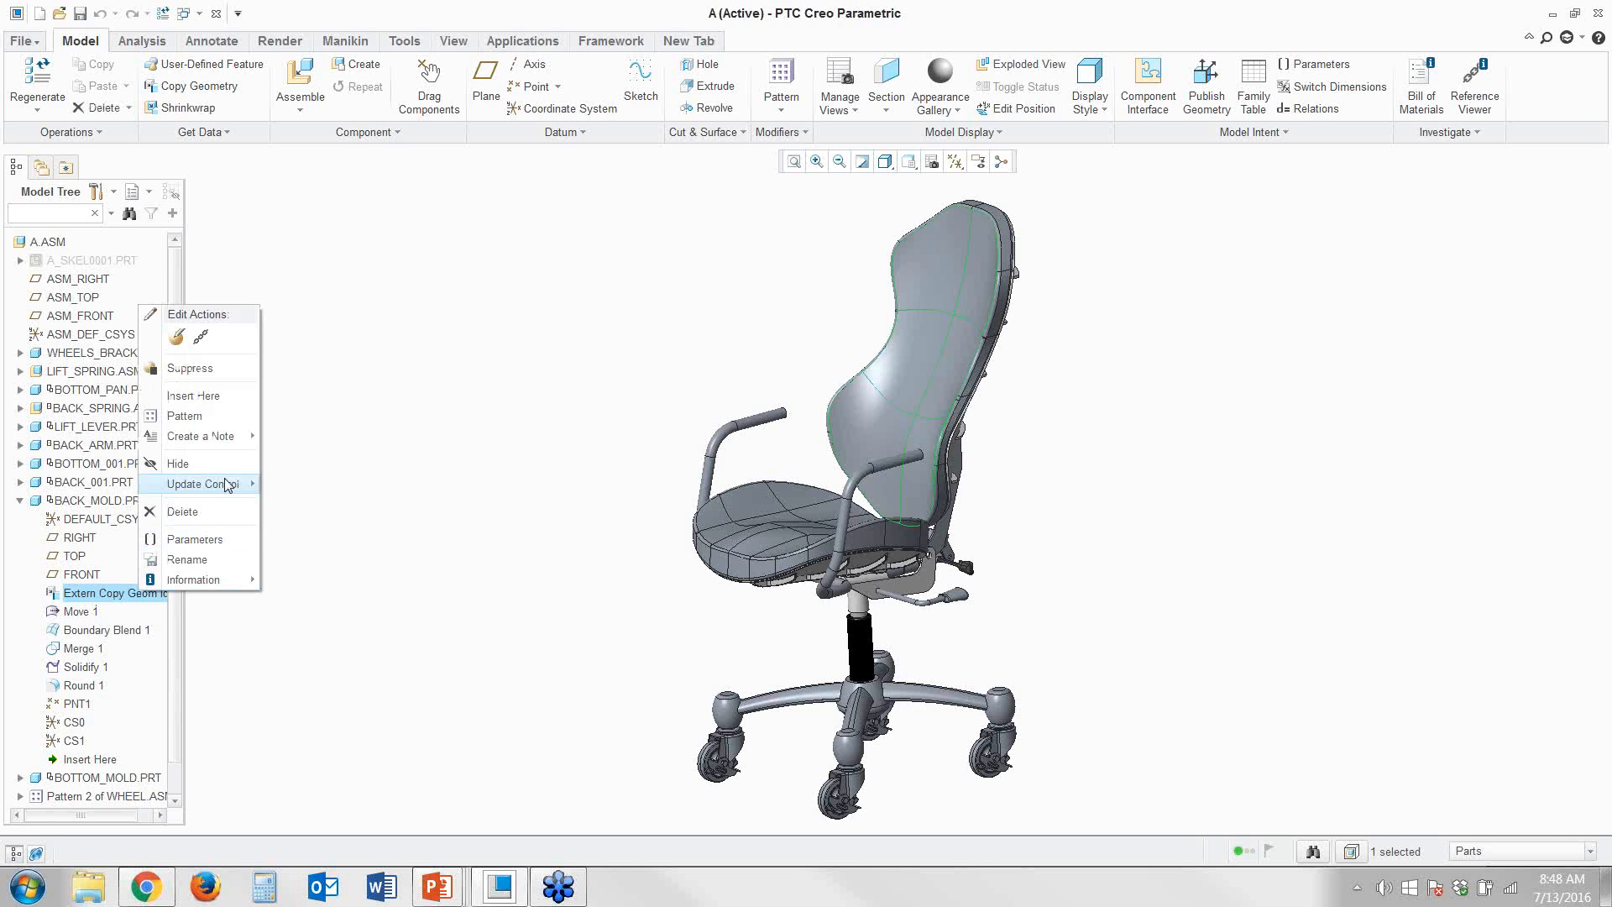
{"action": "mouse_move", "coordinate": [227, 485]}
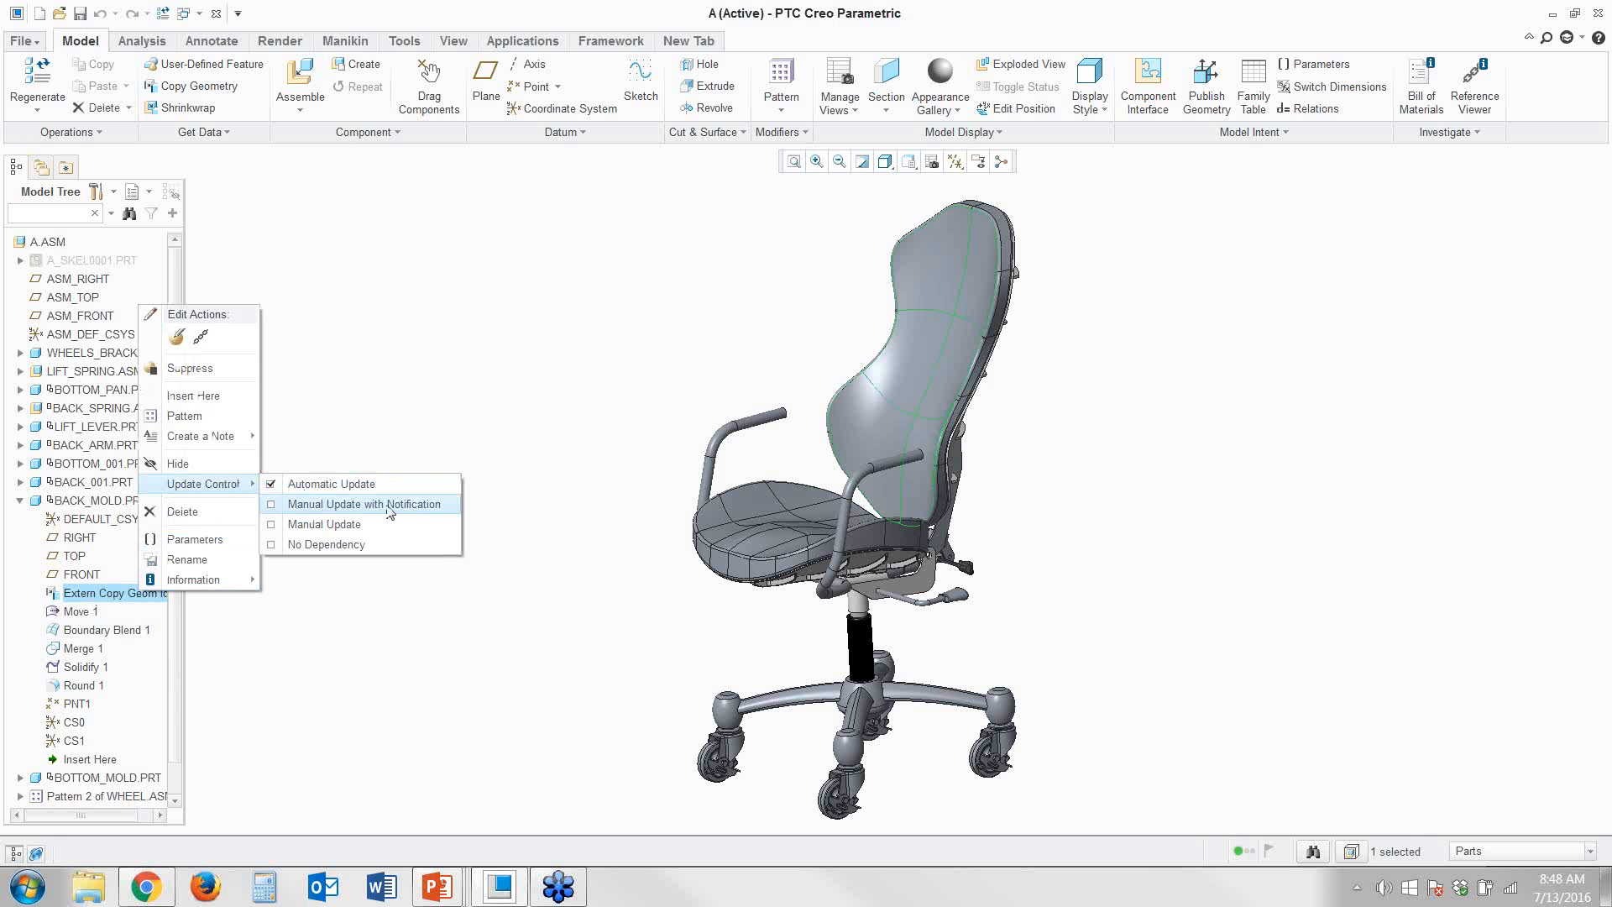
{"action": "left_click", "coordinate": [293, 506]}
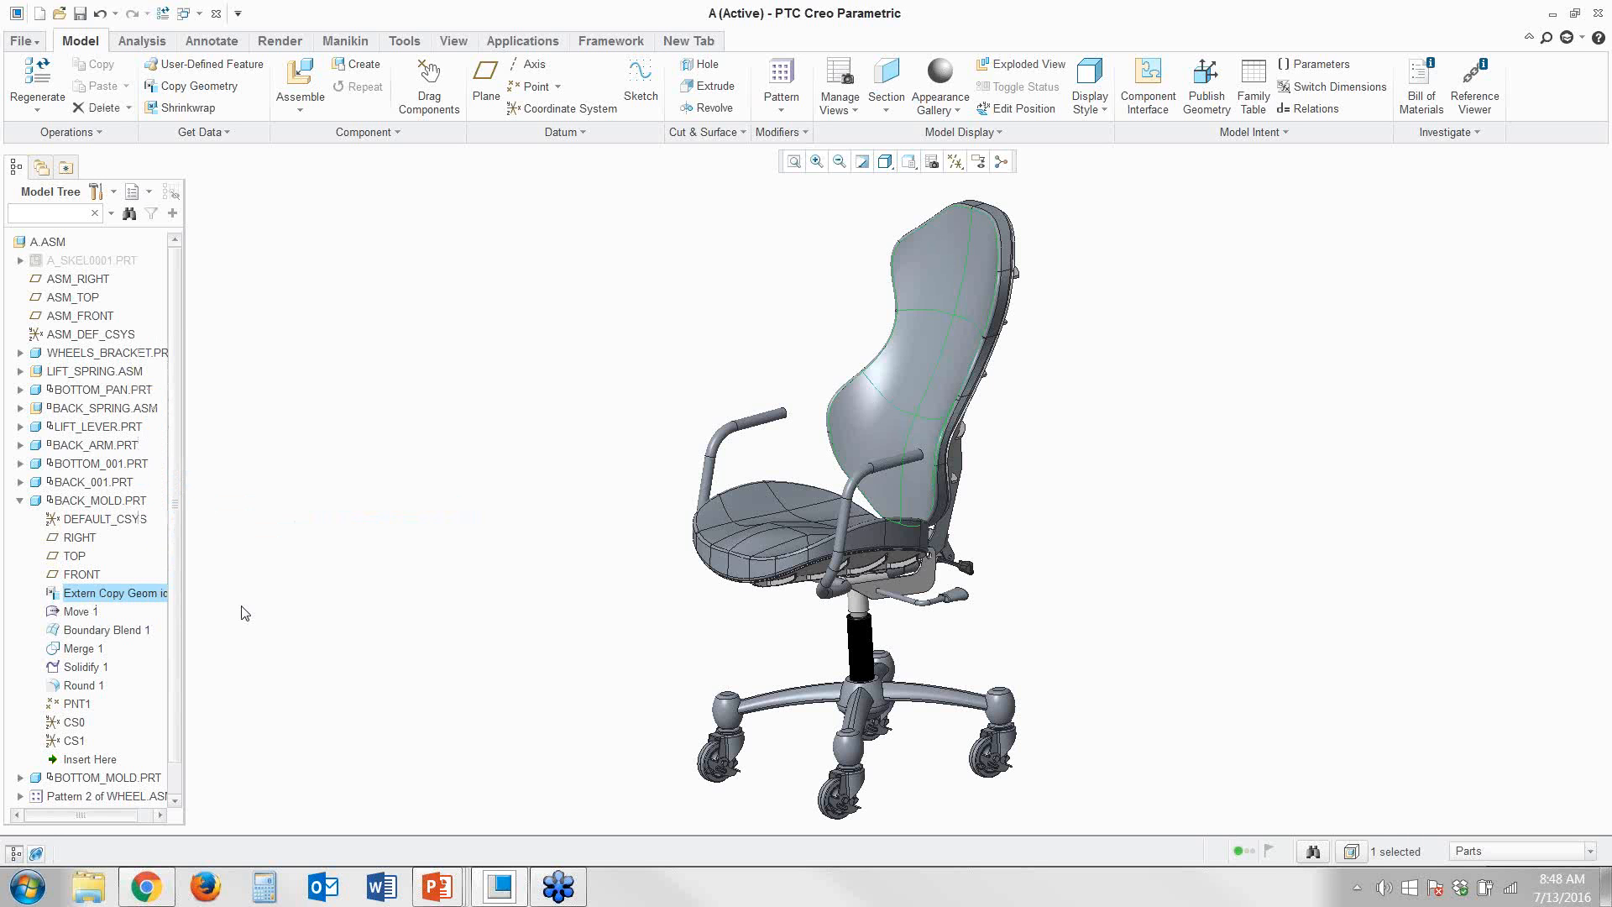
{"action": "left_click", "coordinate": [235, 609]}
{"action": "left_click", "coordinate": [20, 501]}
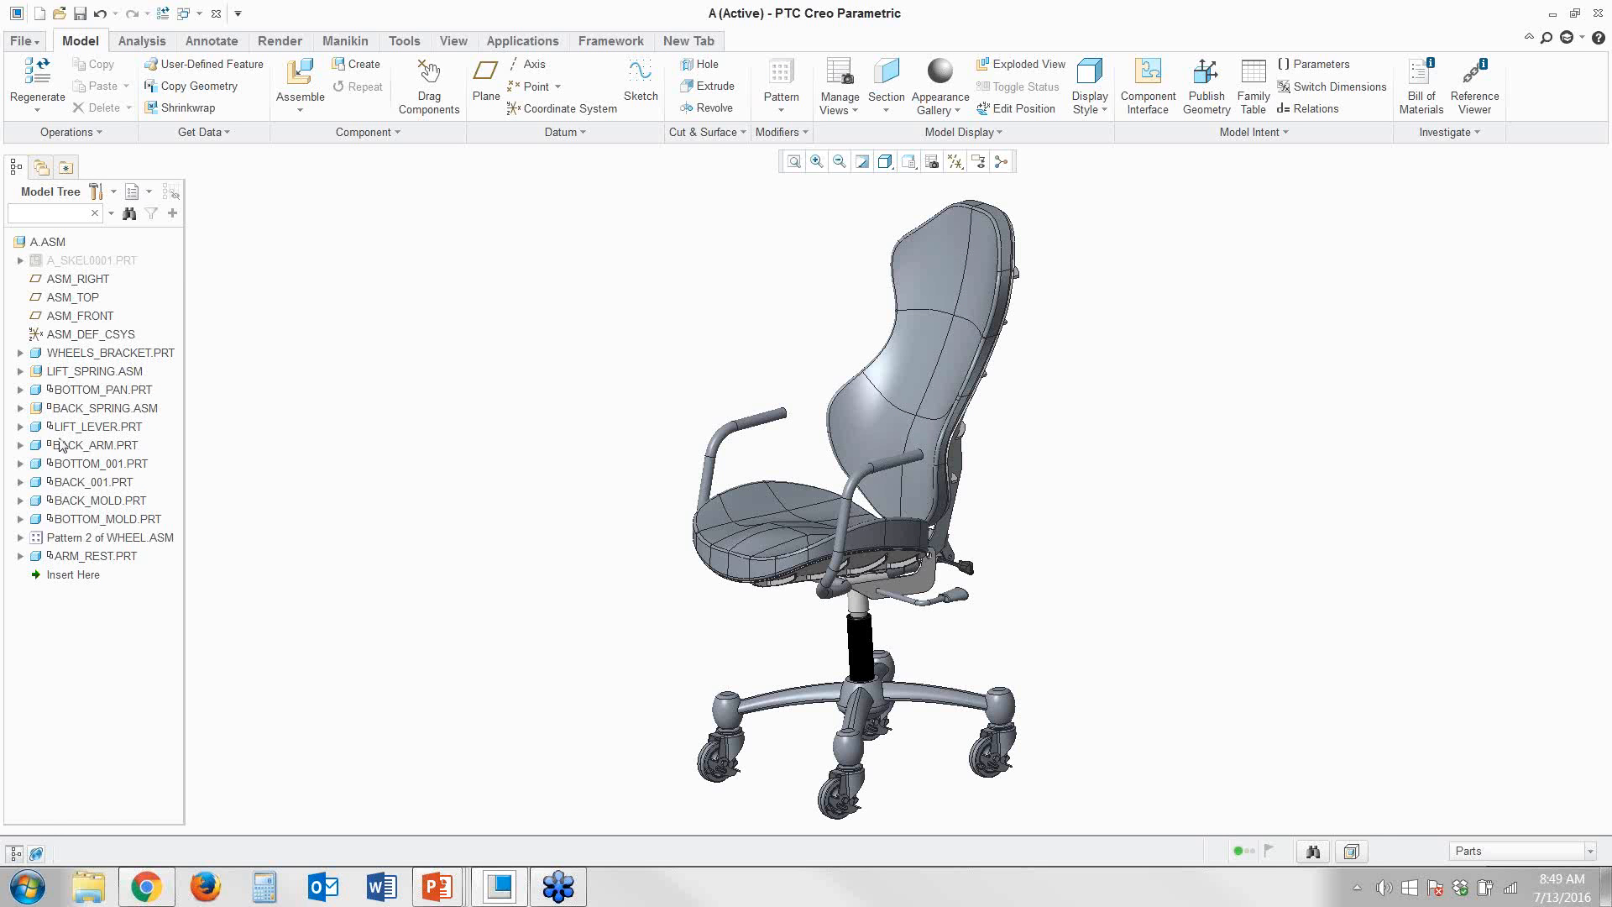
Unhide the skeleton part A_SKEL0001.PRT and open its Freestyle 2 feature for editing
{"action": "left_click", "coordinate": [122, 262]}
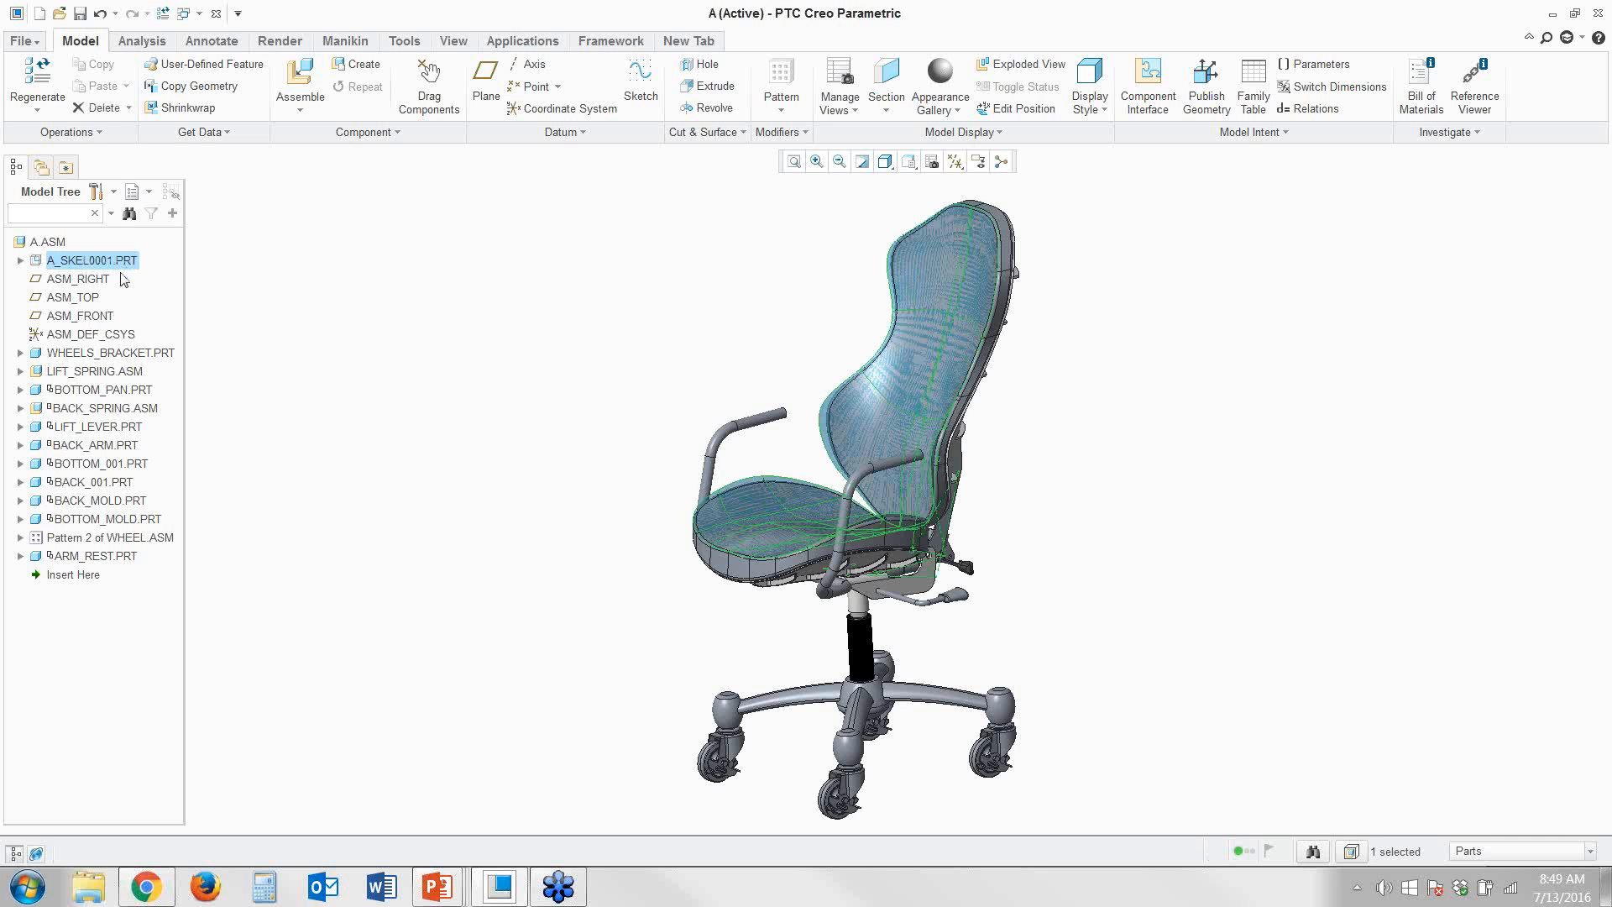
{"action": "left_click", "coordinate": [20, 262]}
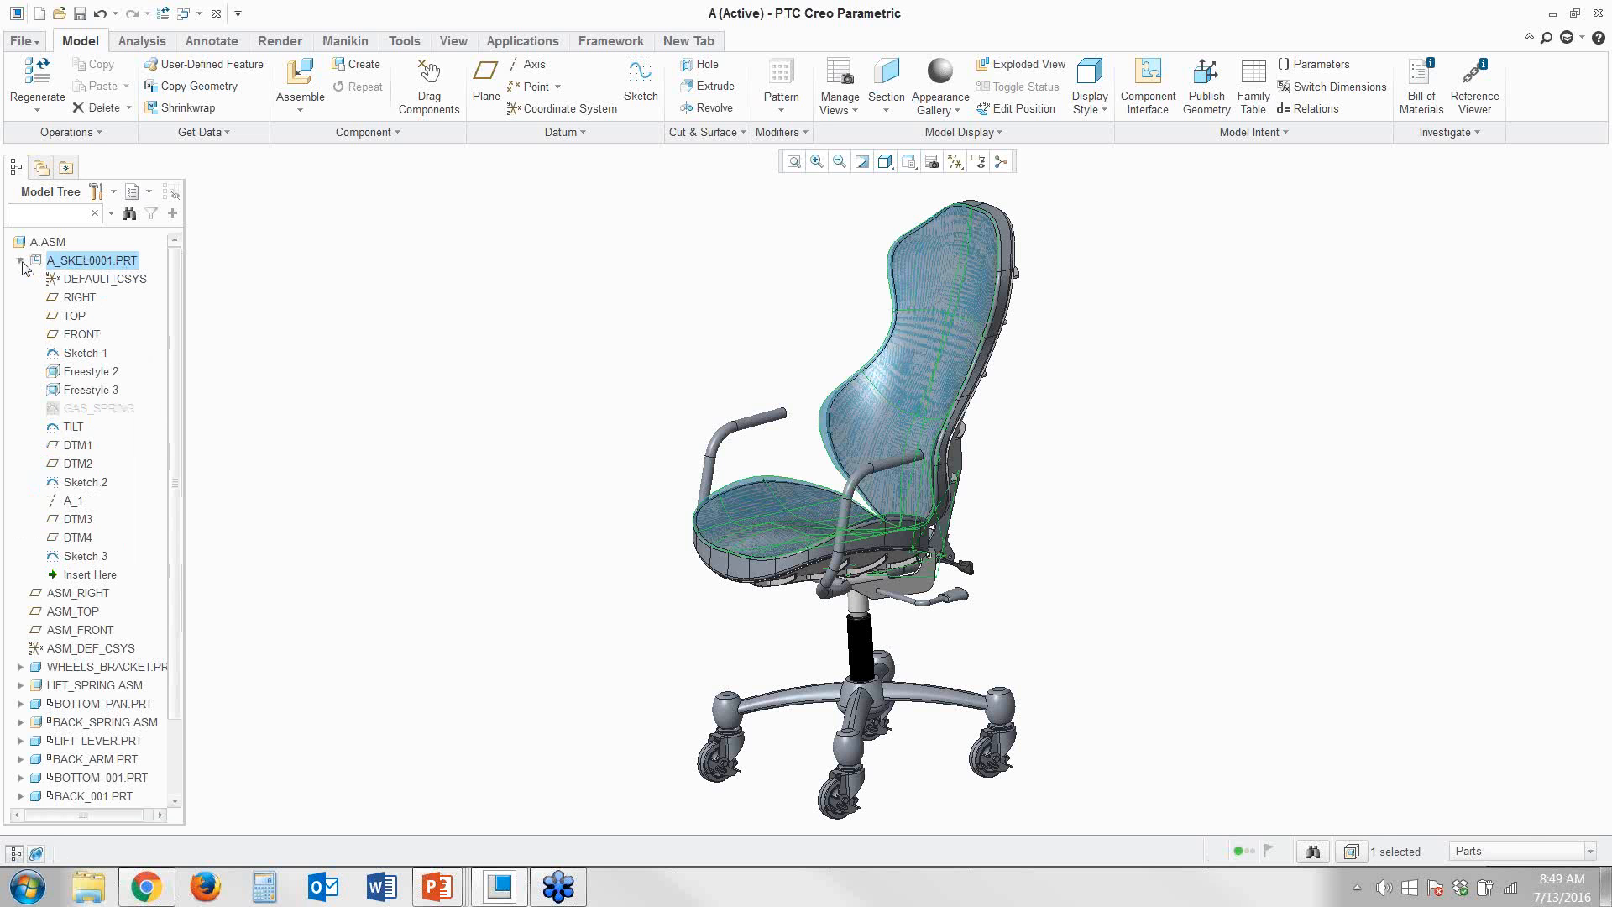
{"action": "left_click", "coordinate": [94, 373]}
{"action": "right_click", "coordinate": [94, 373]}
{"action": "left_click", "coordinate": [133, 406]}
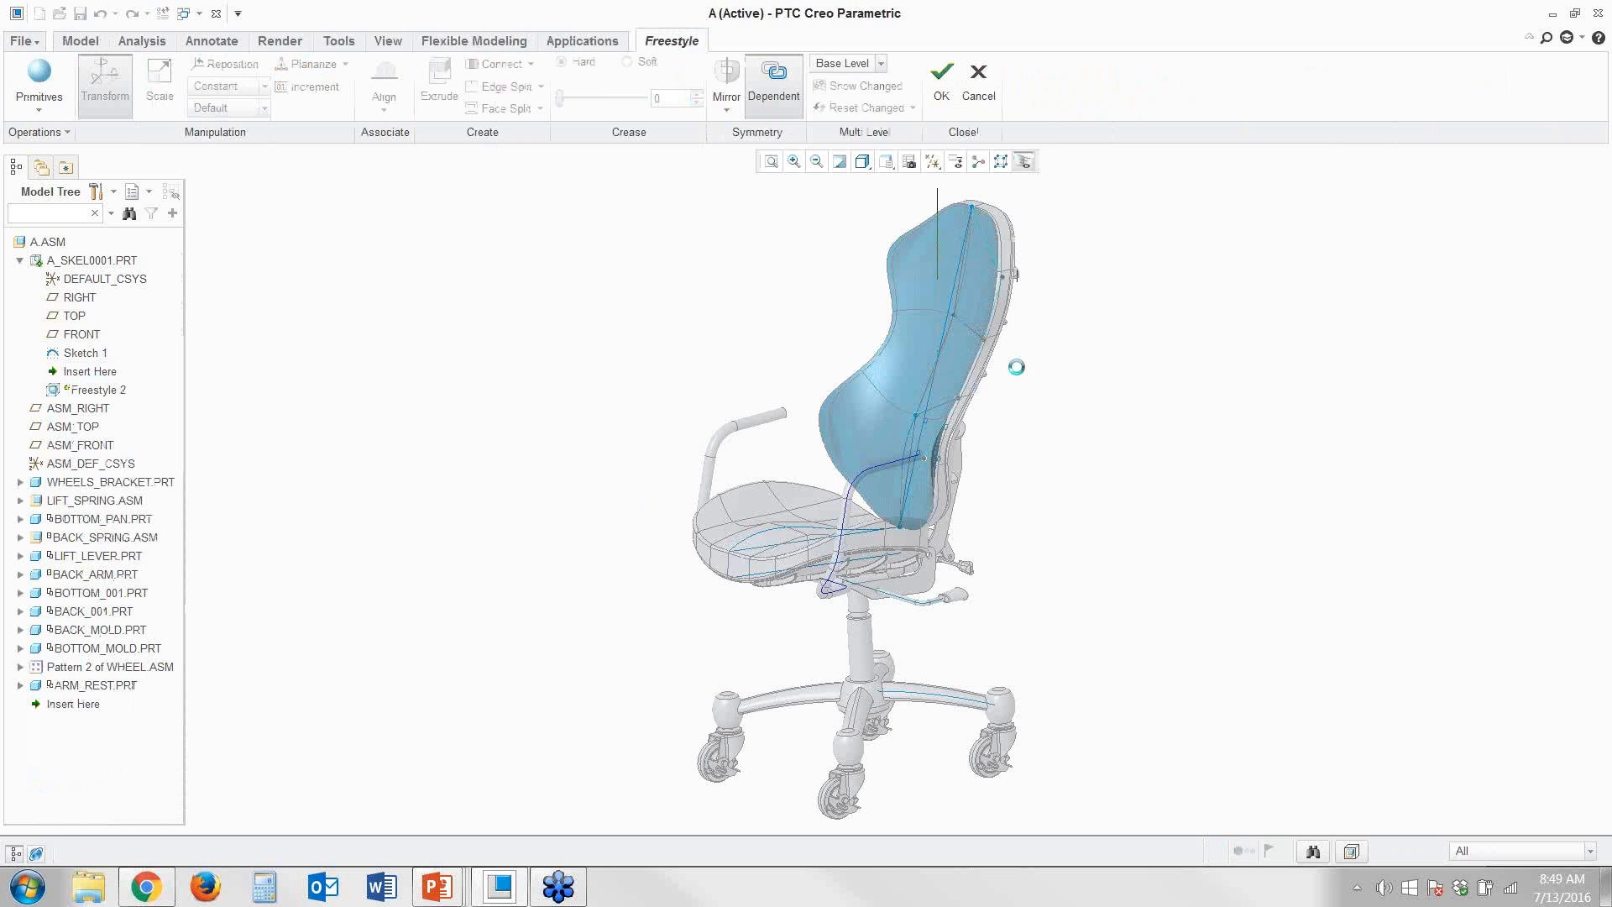
Reshape the skeleton's backrest surface by moving its upper part down and forward and its lower part forward, and accept the edit
{"action": "left_click", "coordinate": [977, 270]}
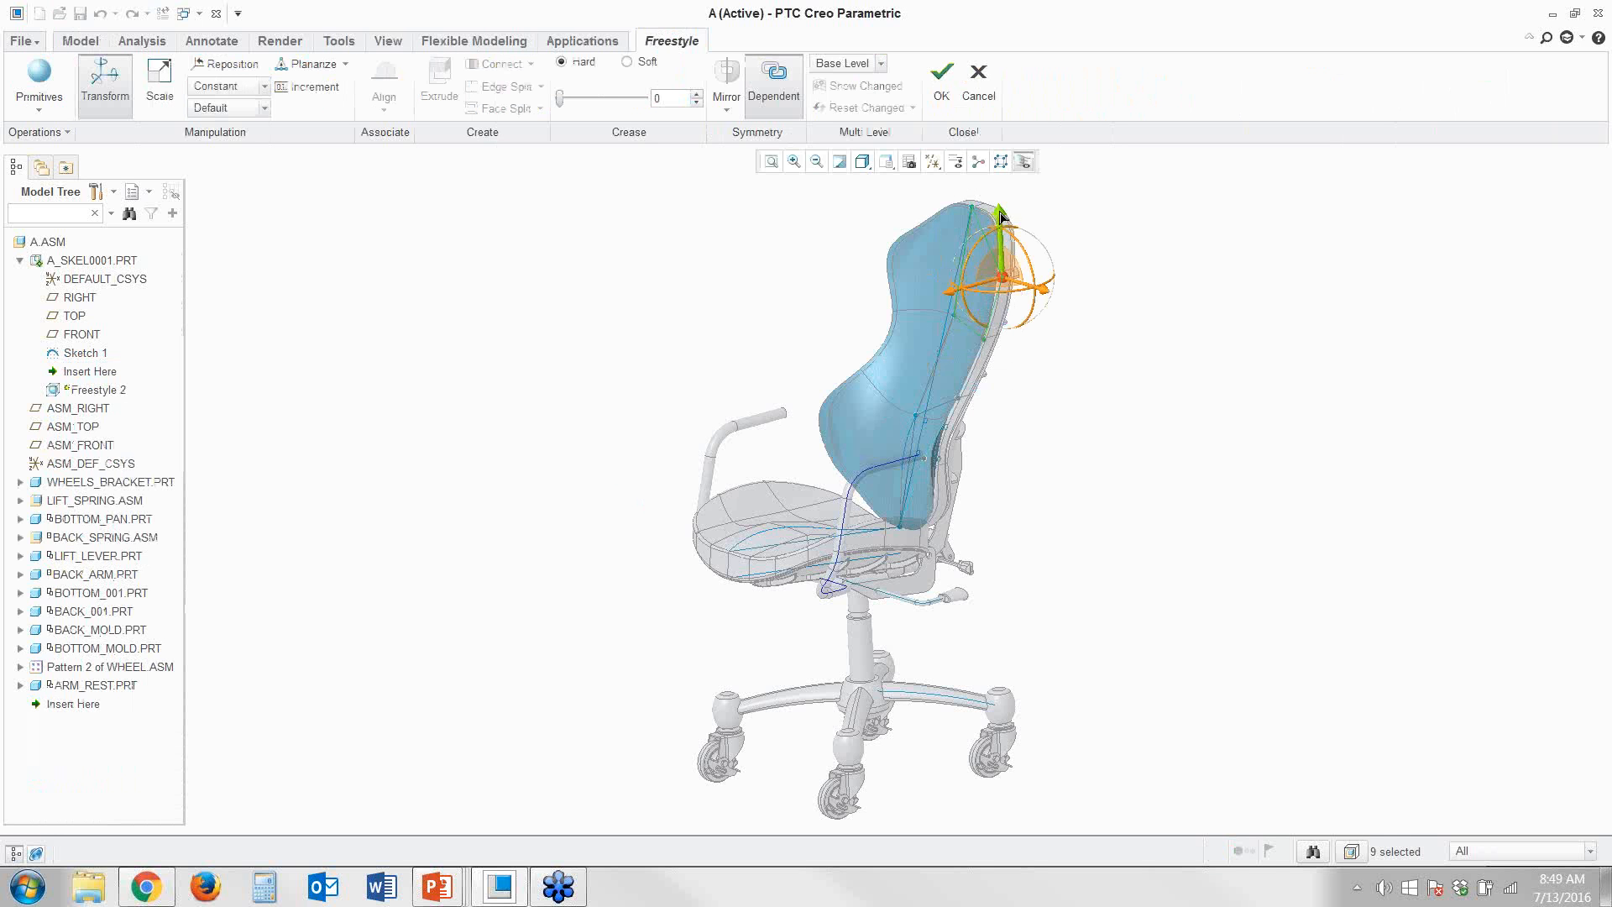
{"action": "left_click_drag", "start_coordinate": [999, 227], "coordinate": [997, 260]}
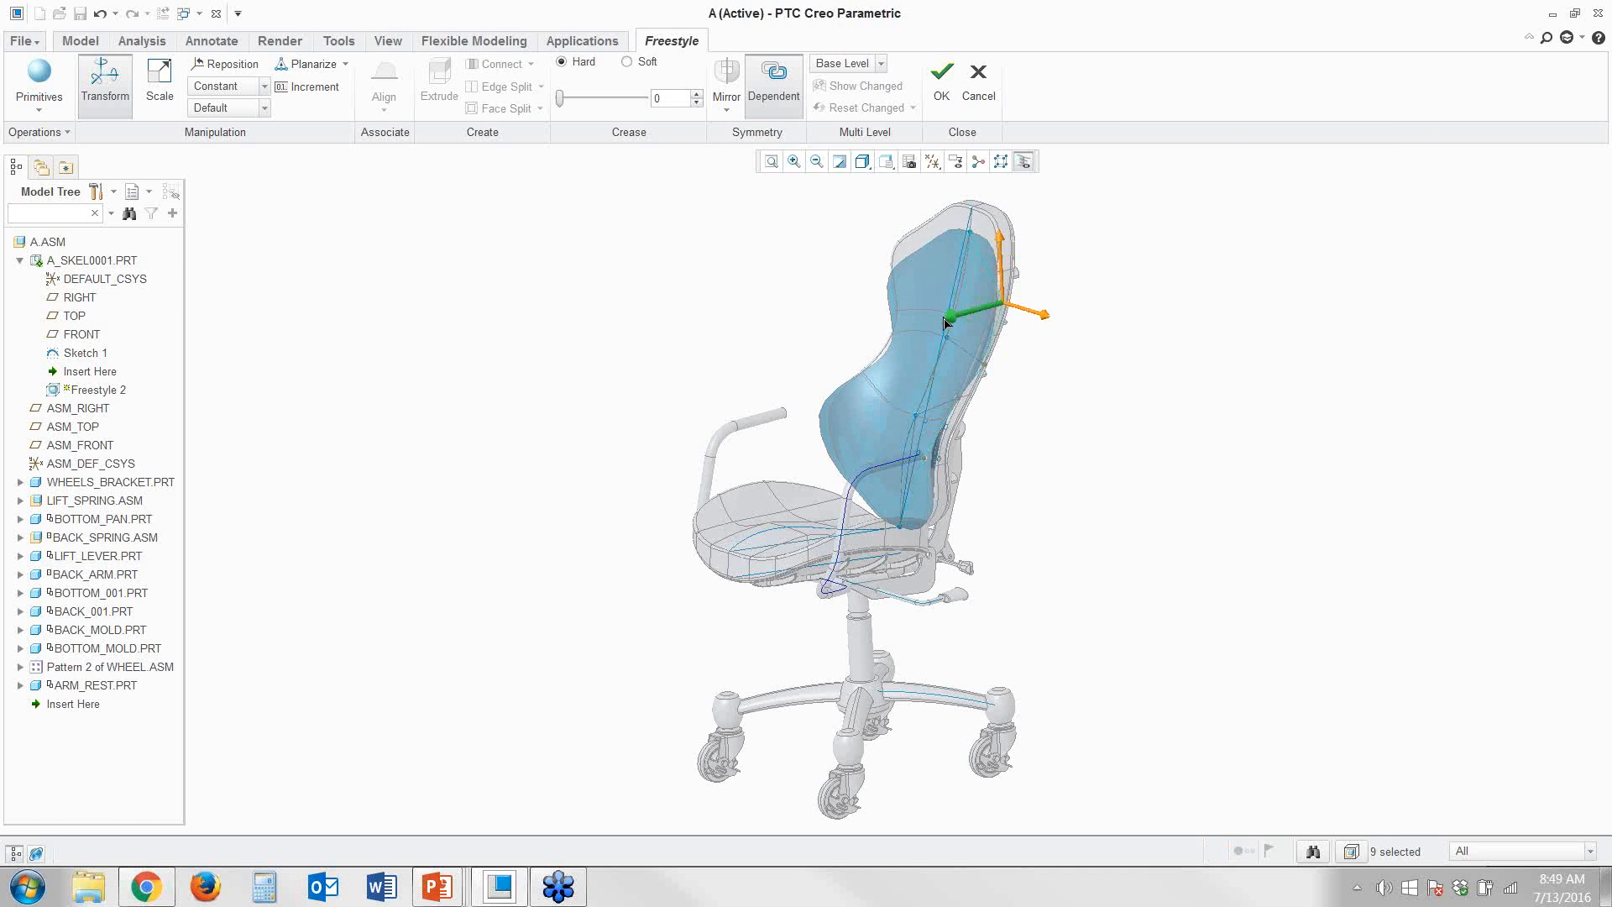
{"action": "left_click_drag", "start_coordinate": [946, 321], "coordinate": [939, 320]}
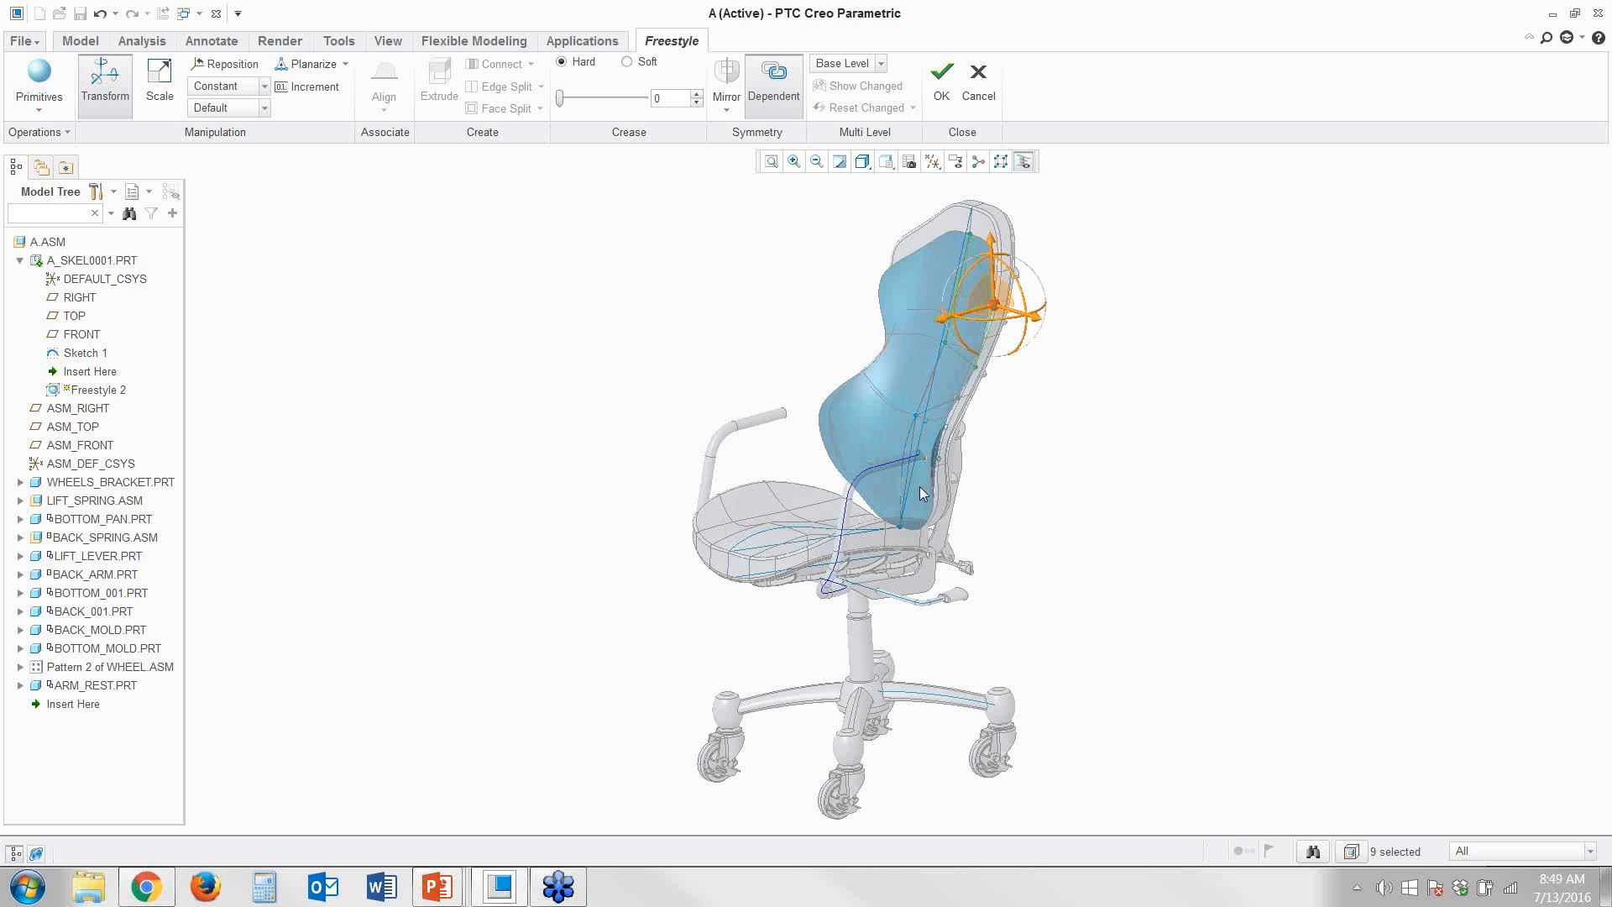
{"action": "left_click_drag", "start_coordinate": [971, 544], "coordinate": [894, 472]}
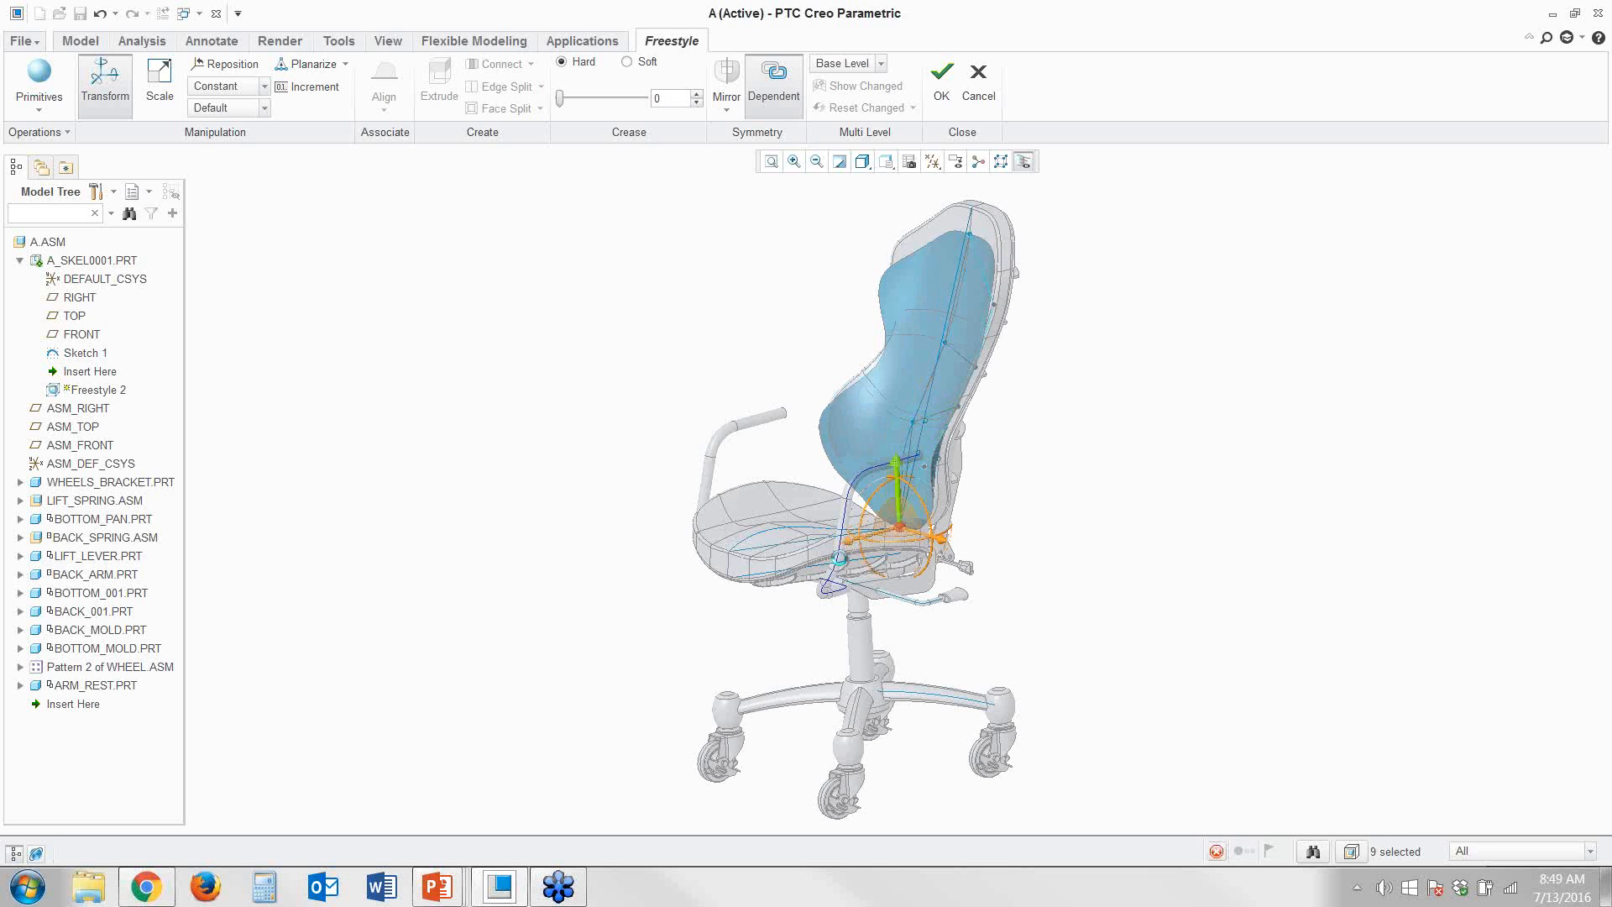
{"action": "left_click_drag", "start_coordinate": [847, 541], "coordinate": [829, 540]}
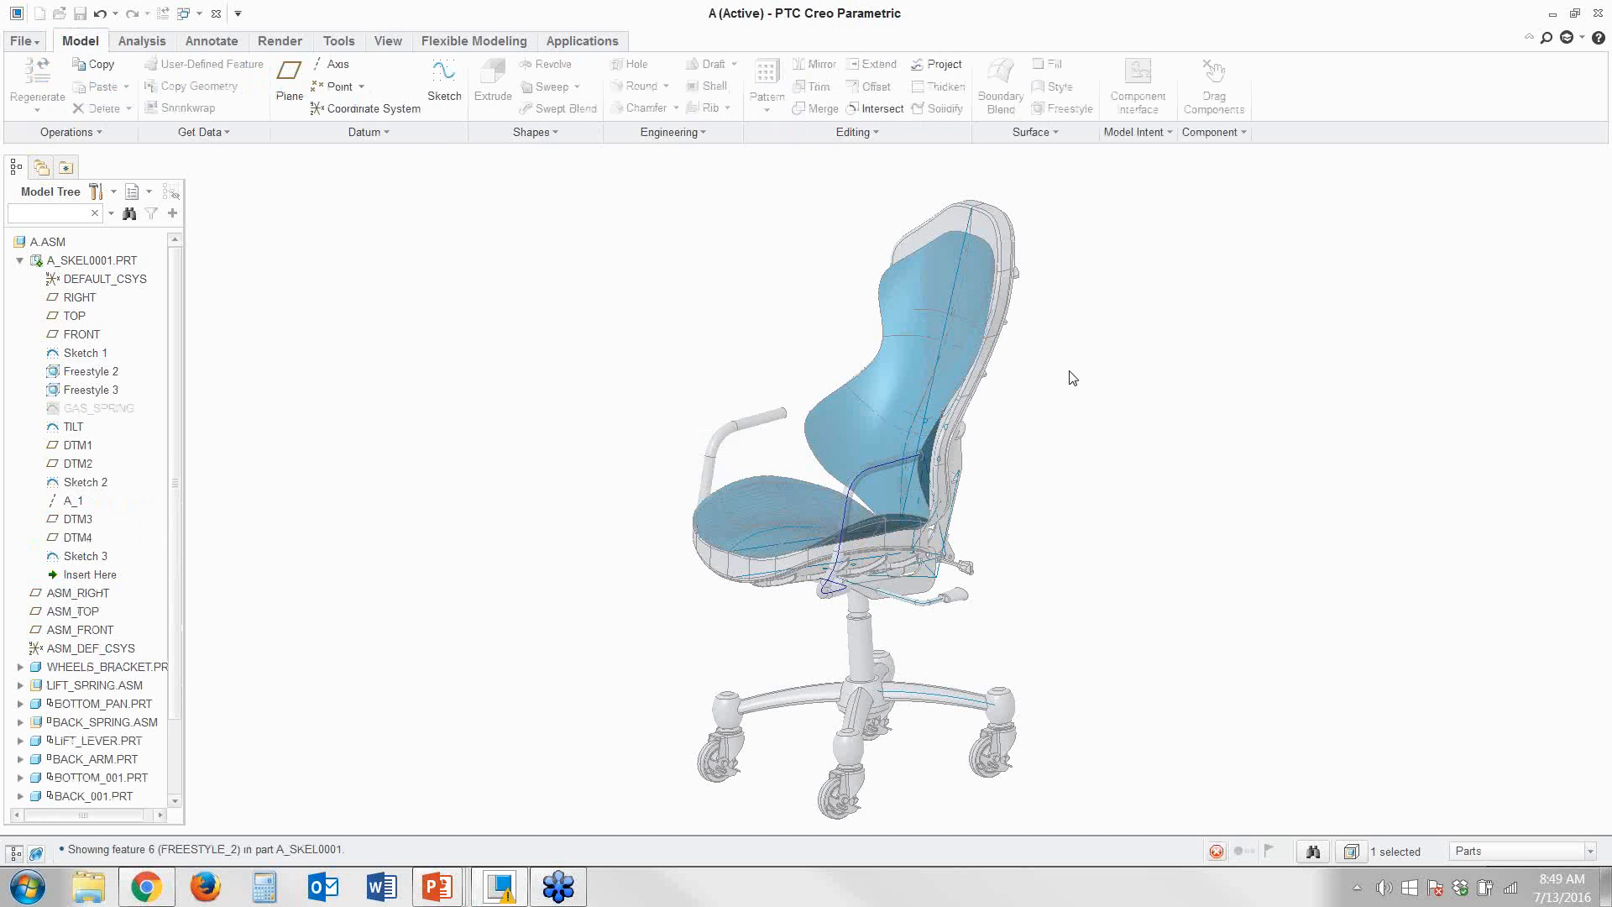
Collapse the skeleton in the model tree and regenerate A.ASM with the edited backrest surface
{"action": "left_click", "coordinate": [20, 261]}
{"action": "left_click", "coordinate": [84, 260]}
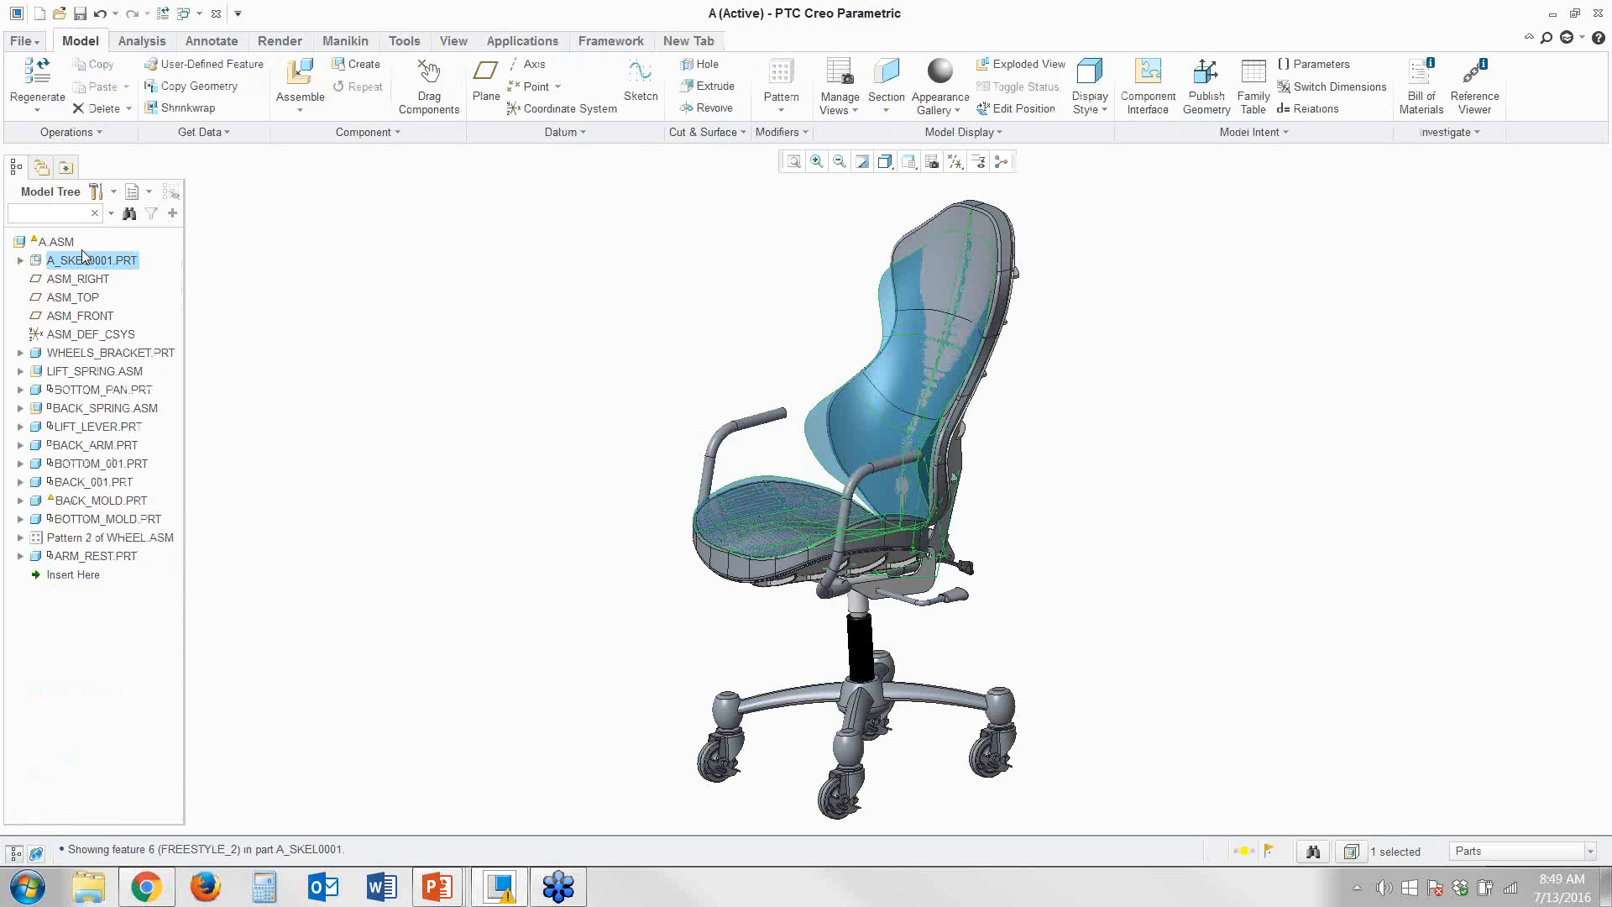
{"action": "key", "text": "h"}
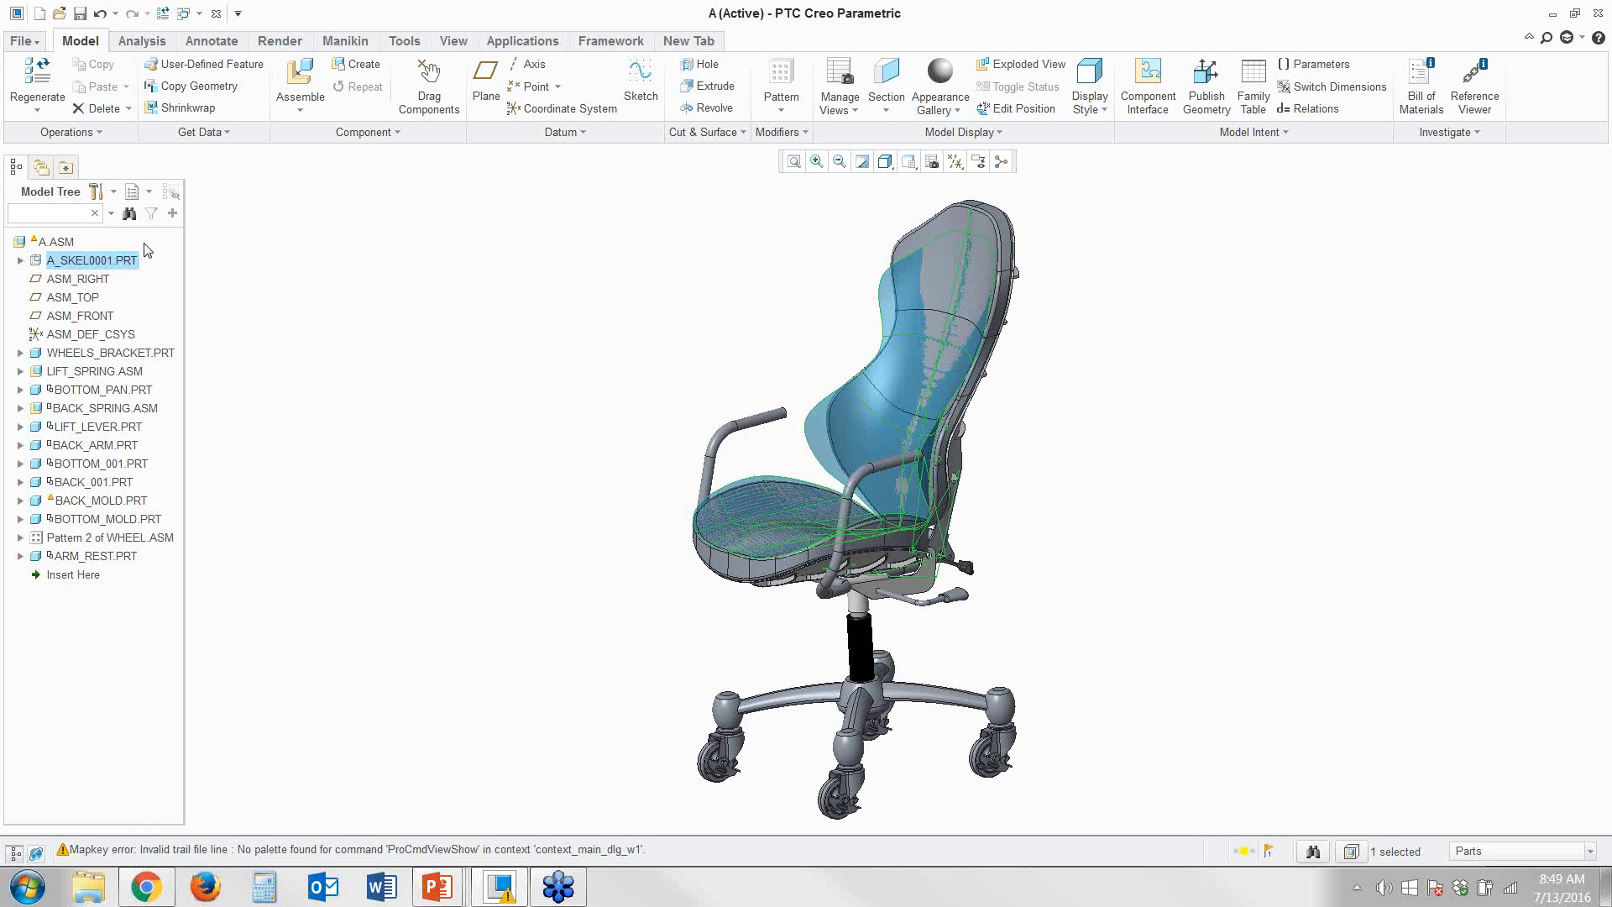
{"action": "key", "text": "ctrl+g"}
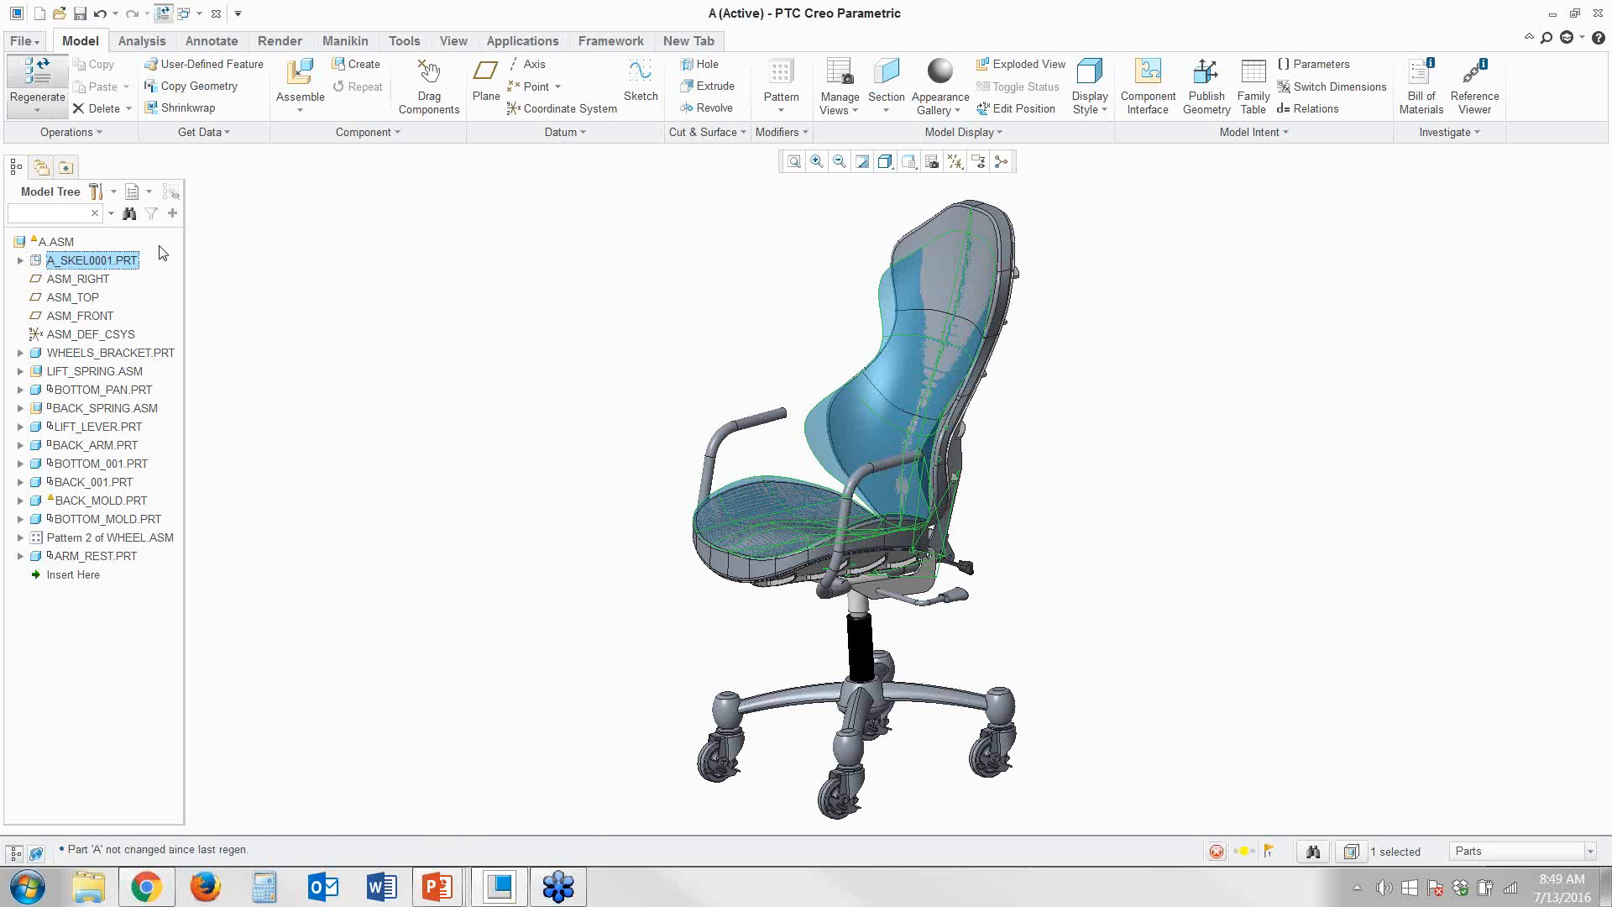
{"action": "key", "text": "ctrl+g"}
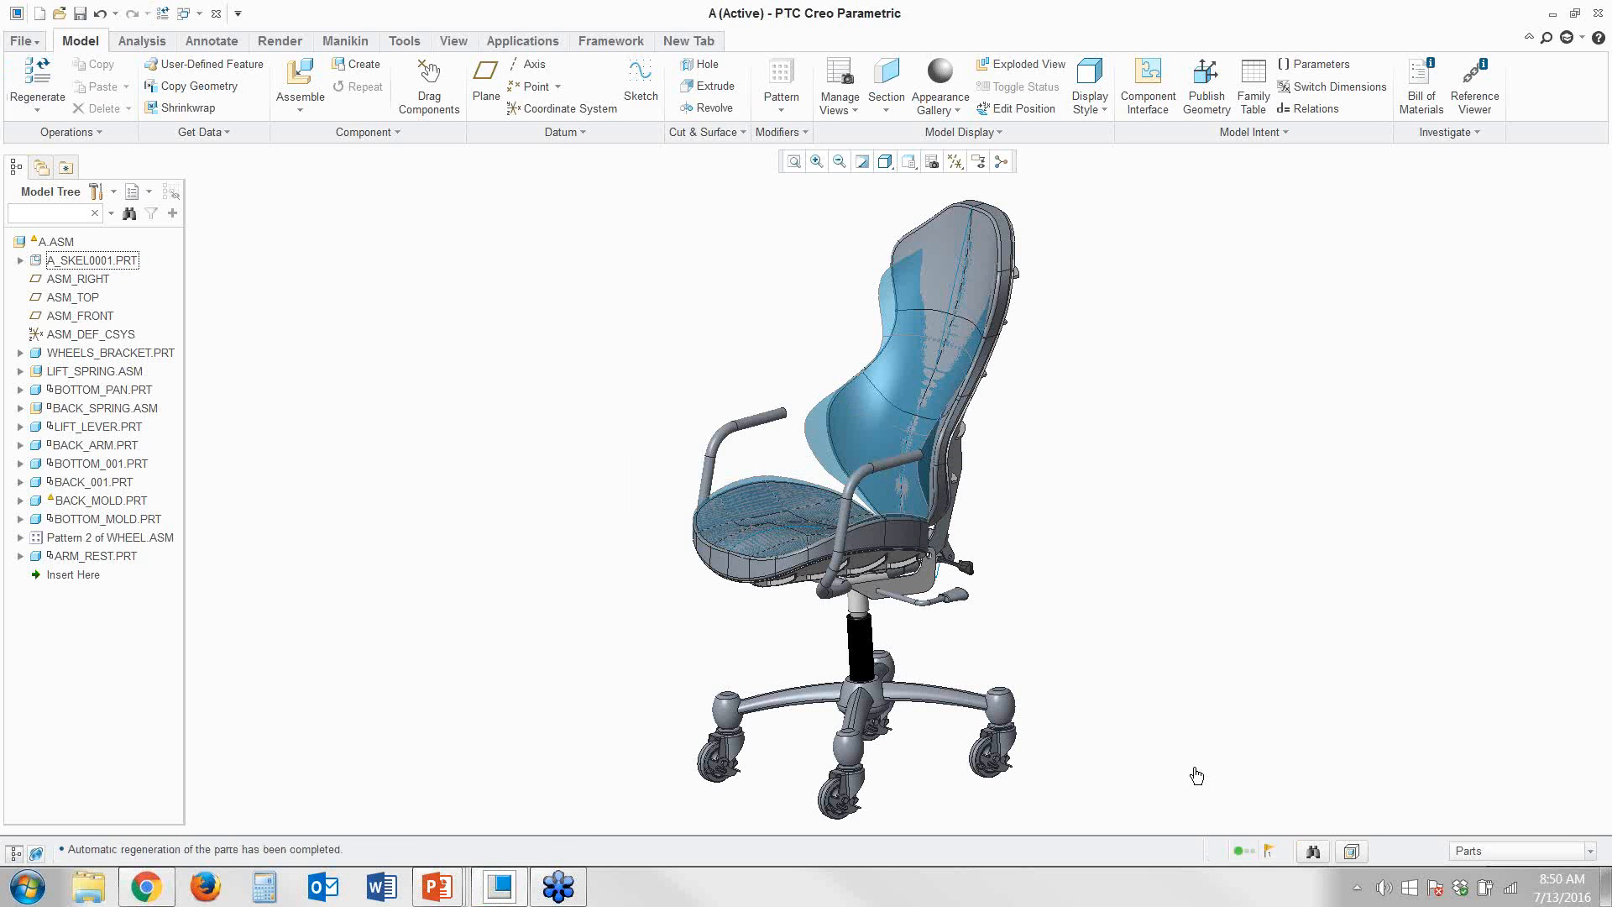
Review the outdated-feature notification and locate the external copy geometry of BACK_MOLD.PRT in the model tree
{"action": "left_click", "coordinate": [1269, 852]}
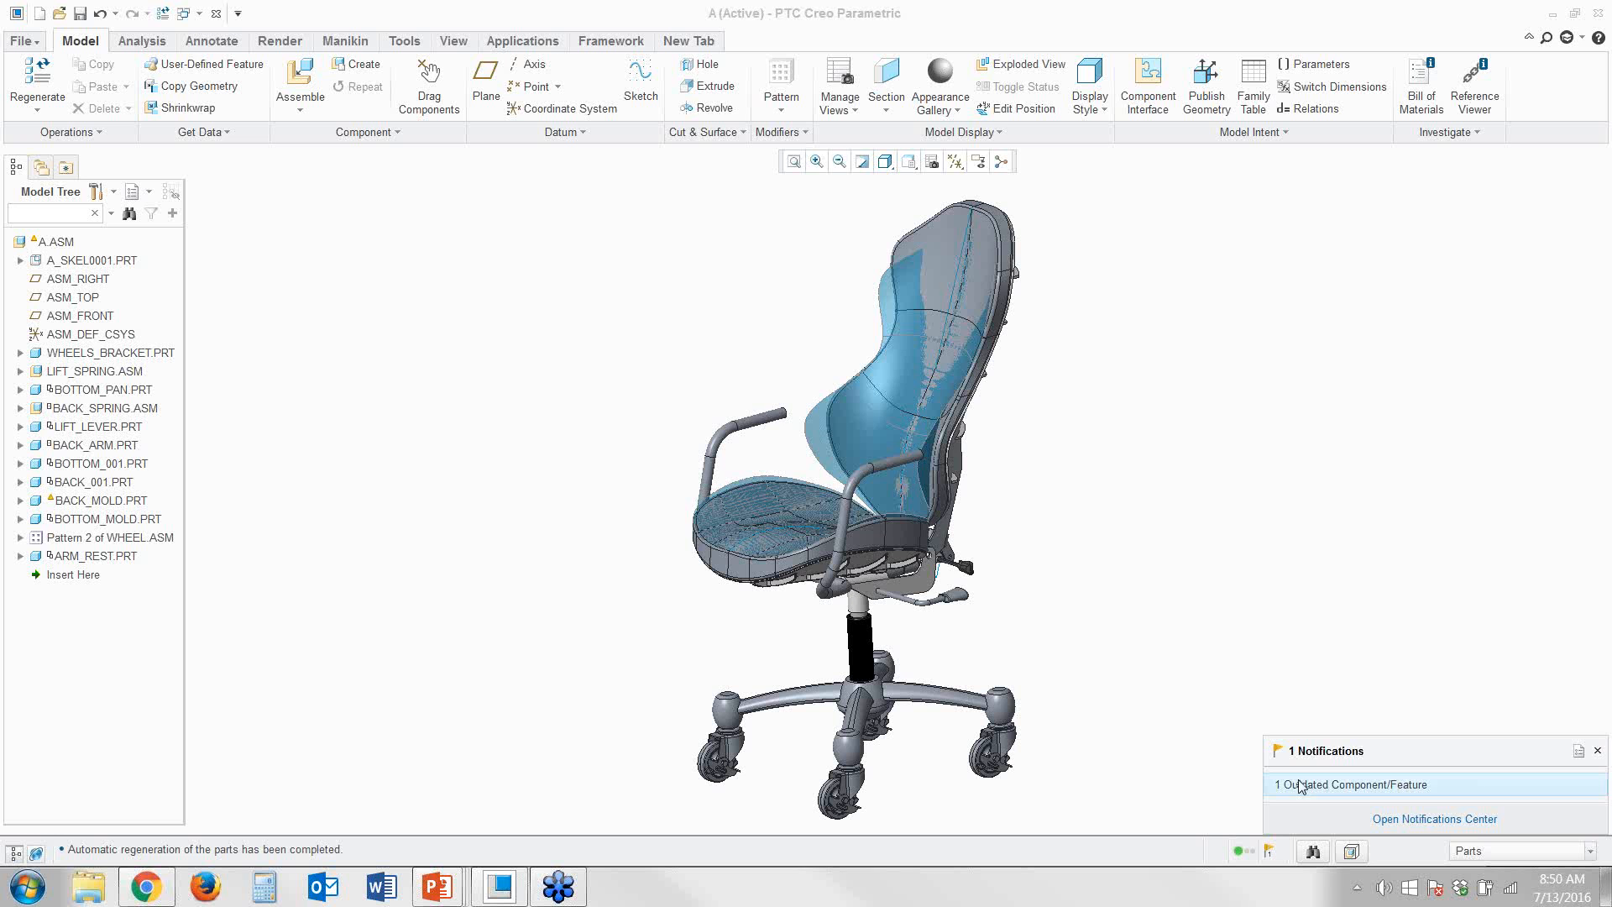
{"action": "left_click", "coordinate": [1357, 787]}
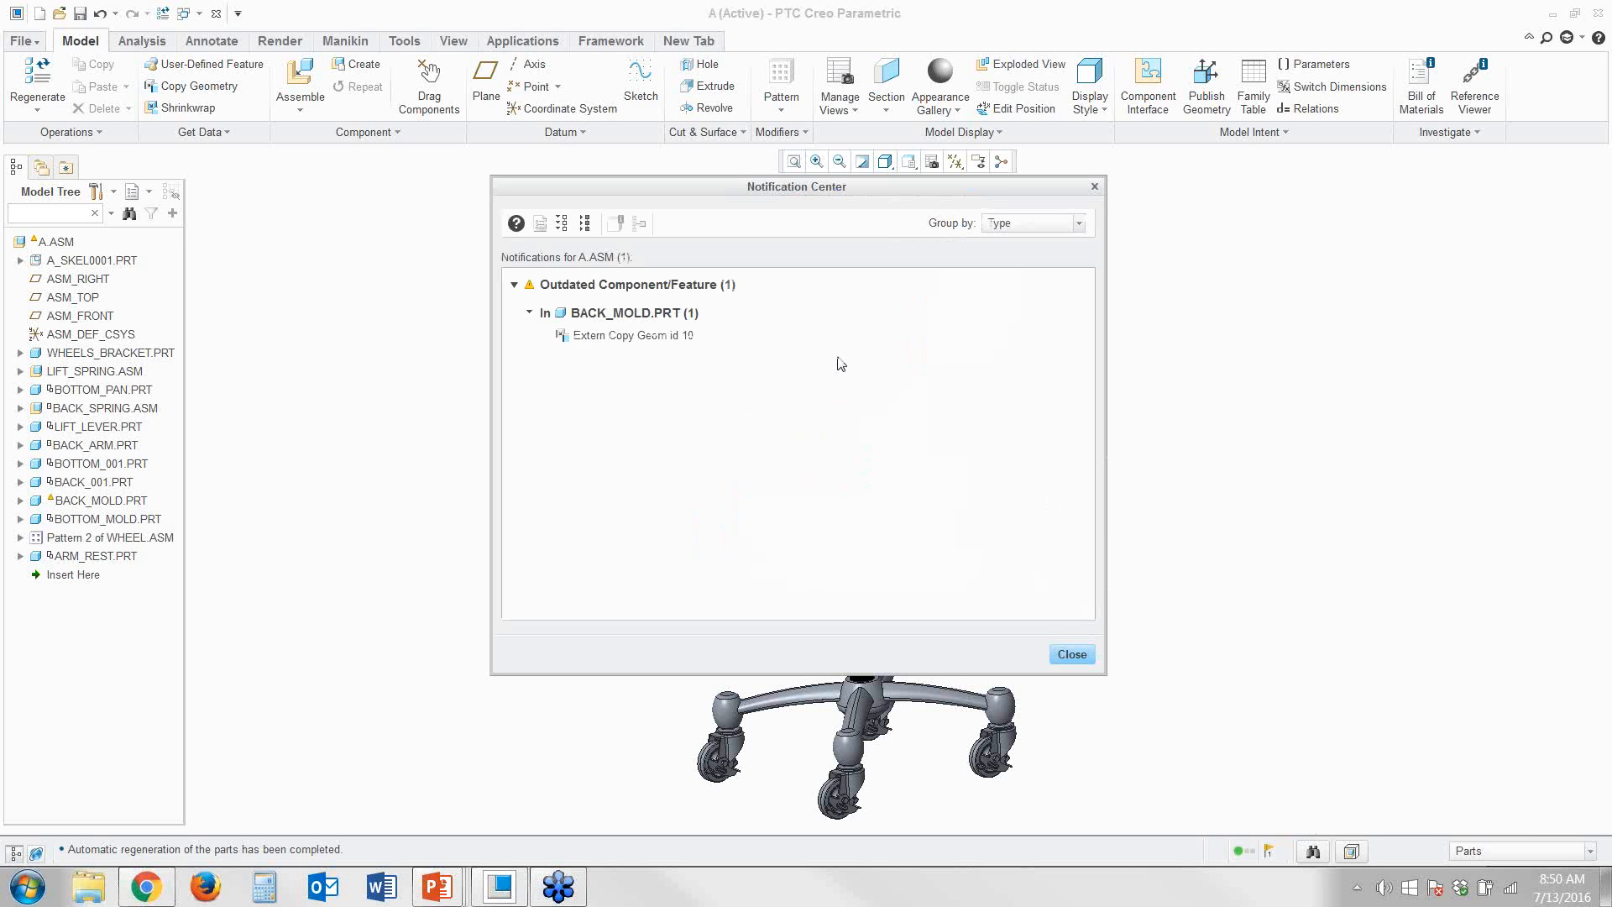
{"action": "left_click", "coordinate": [651, 339]}
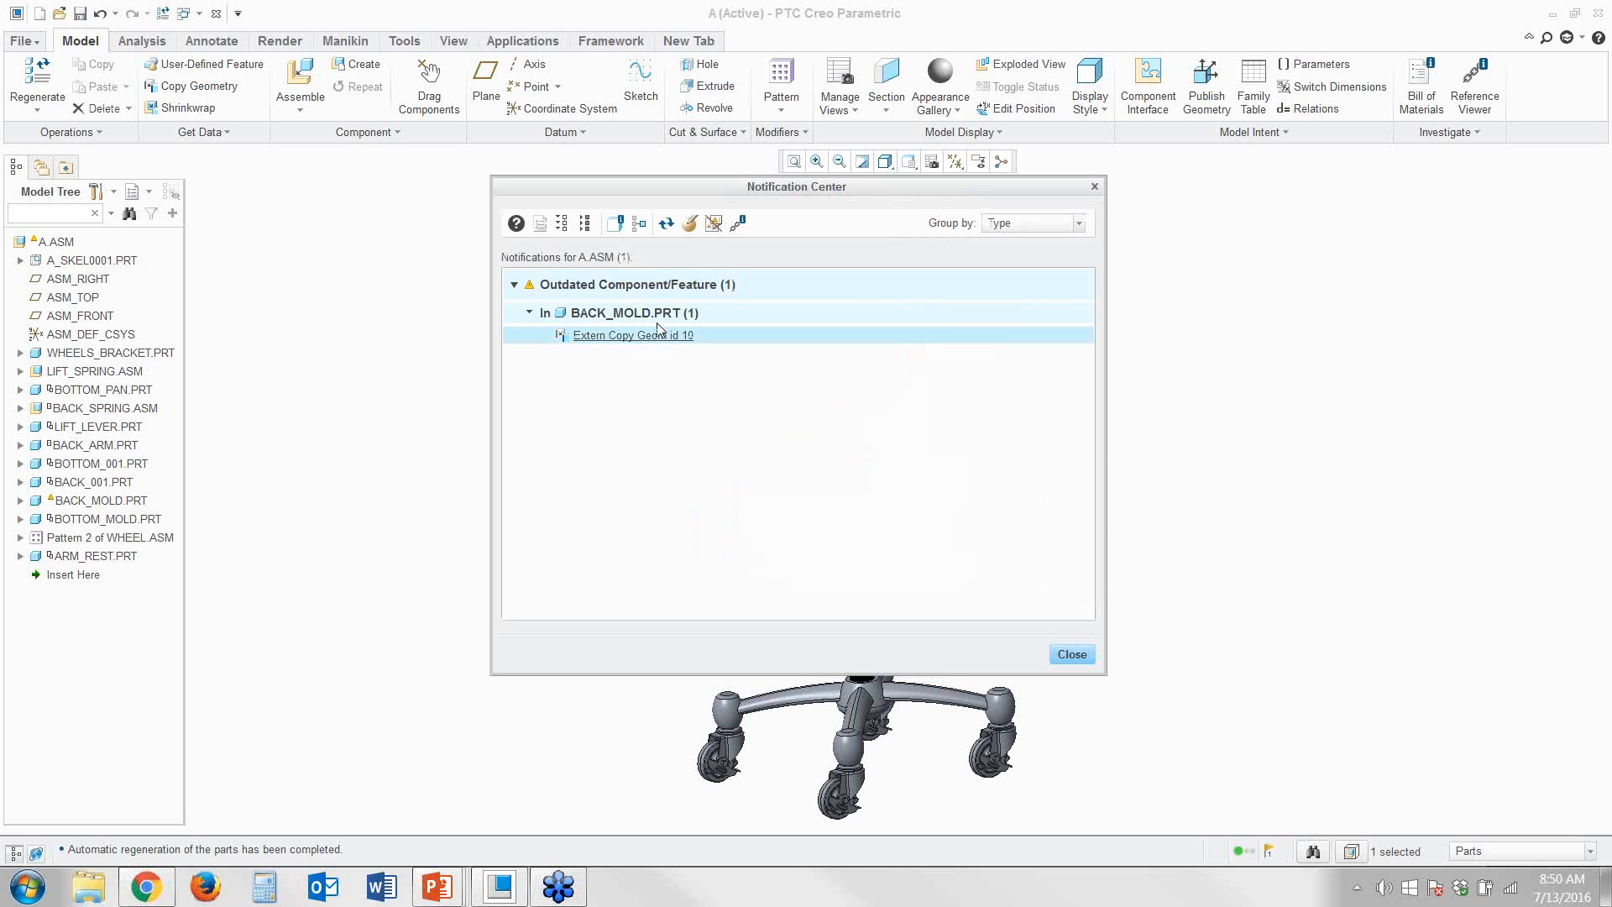
{"action": "left_click", "coordinate": [640, 224]}
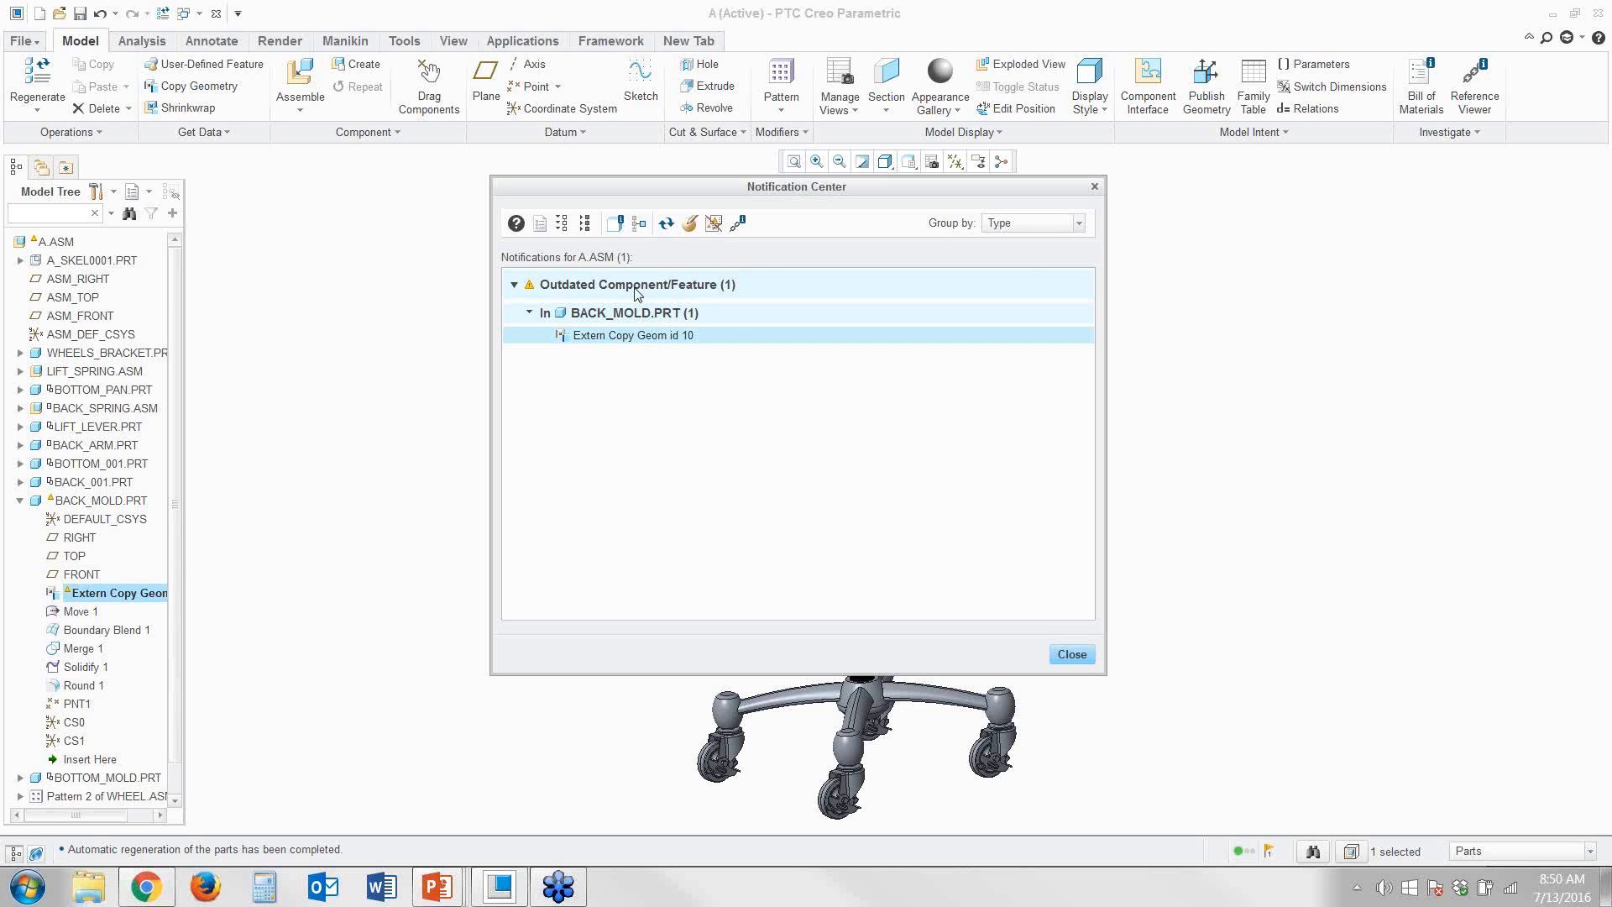
{"action": "left_click", "coordinate": [1071, 655]}
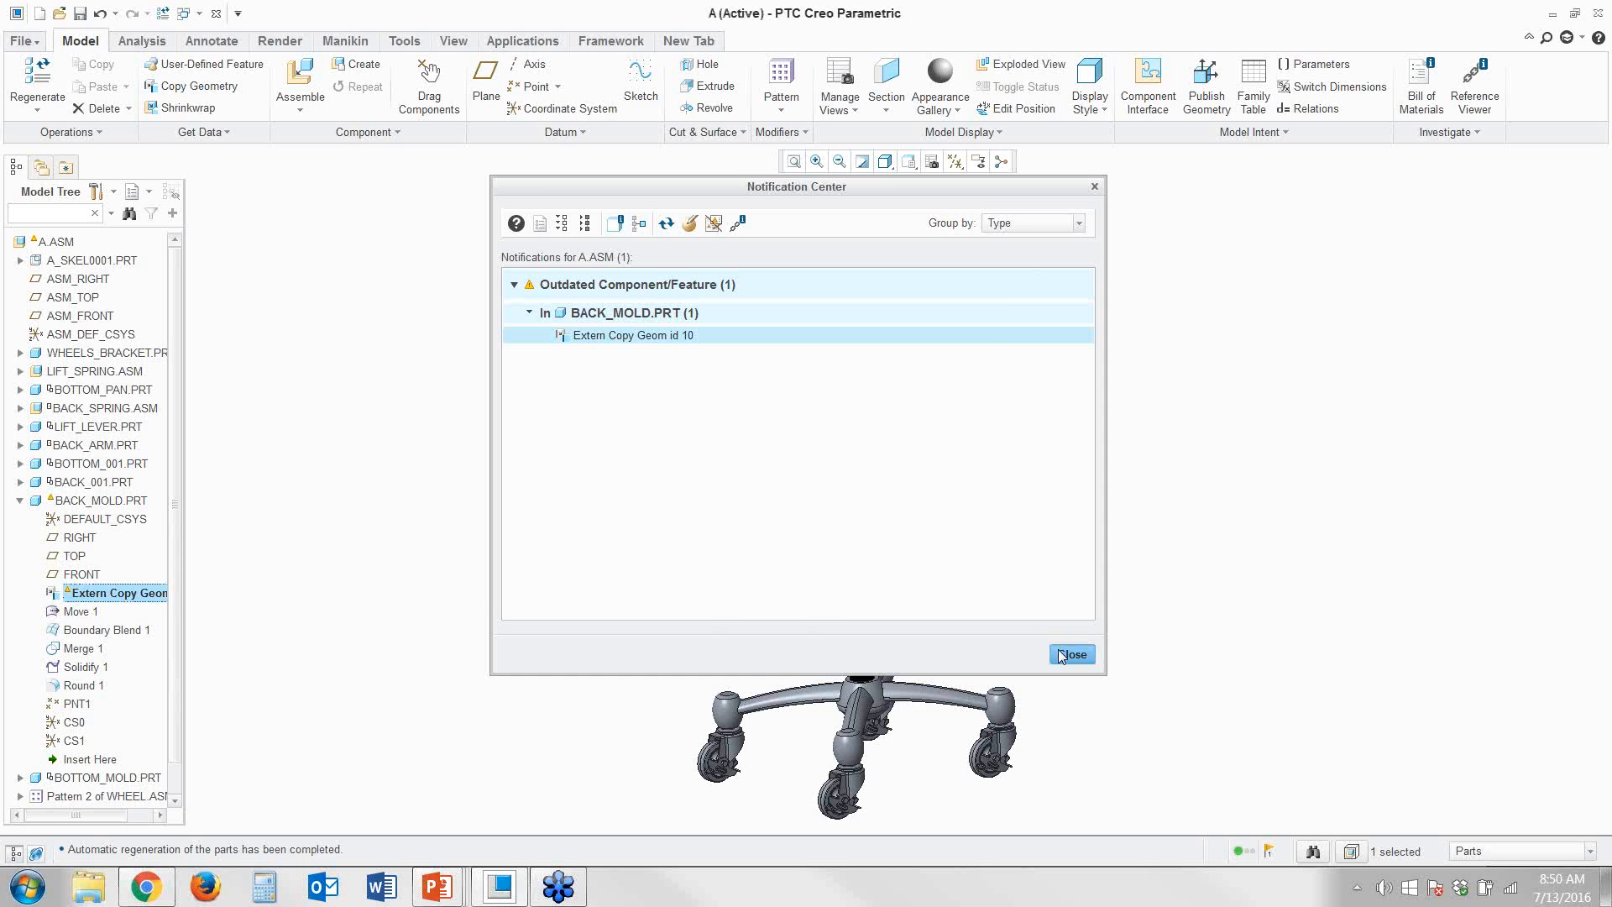
Show the differences for the outdated external copy geometry in BACK_MOLD.PRT, displaying both outdated and changed geometry
{"action": "right_click", "coordinate": [159, 599]}
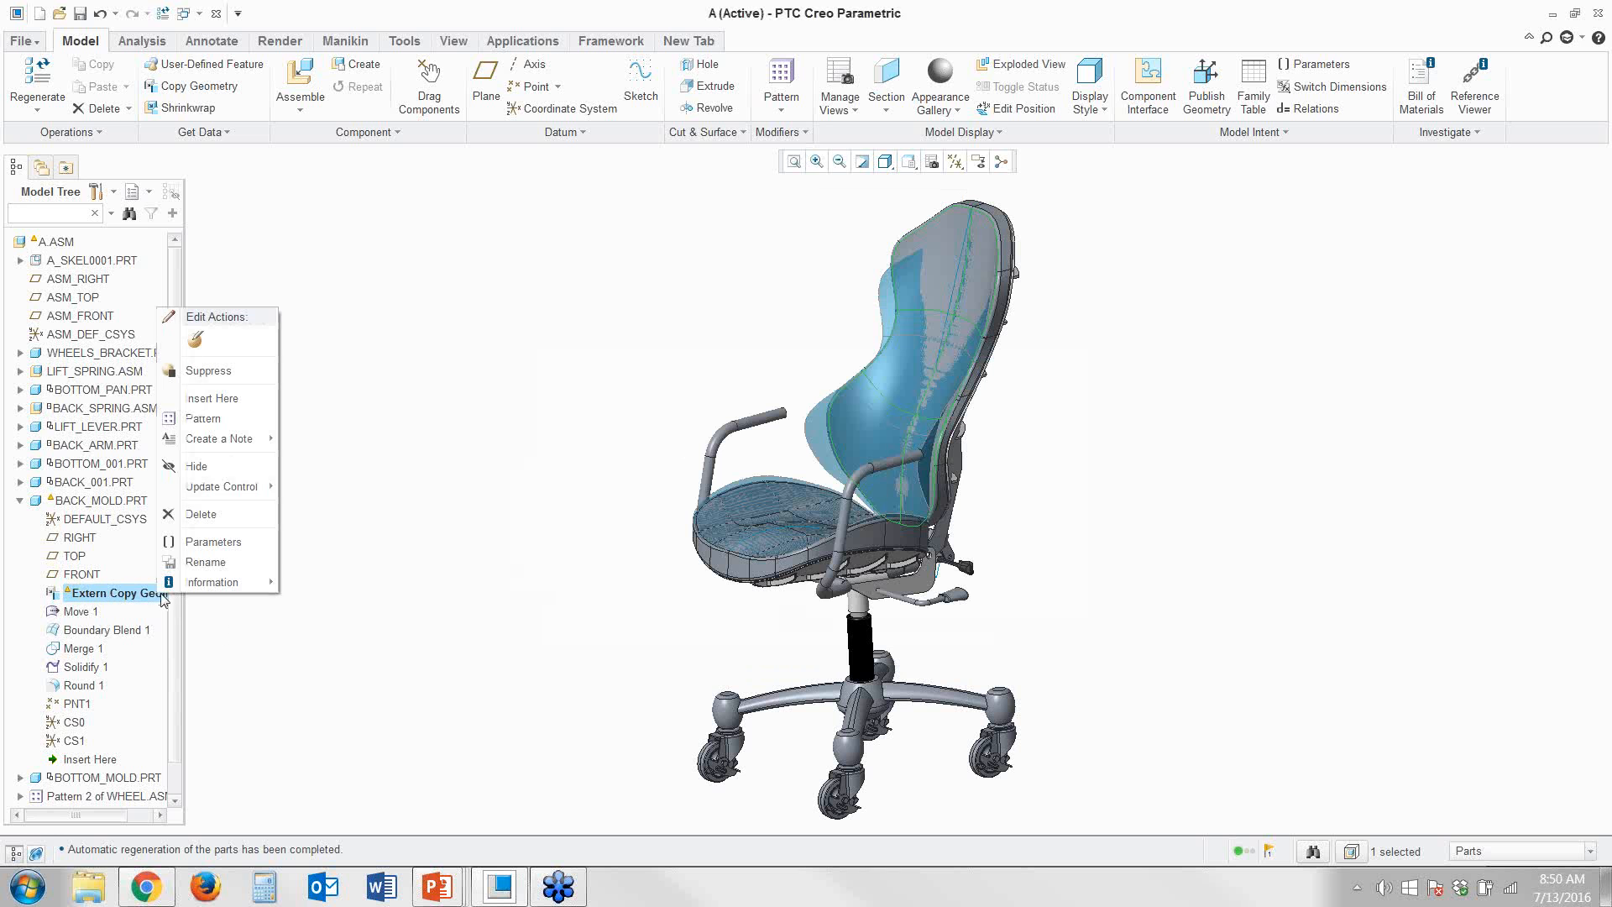
{"action": "mouse_move", "coordinate": [267, 496]}
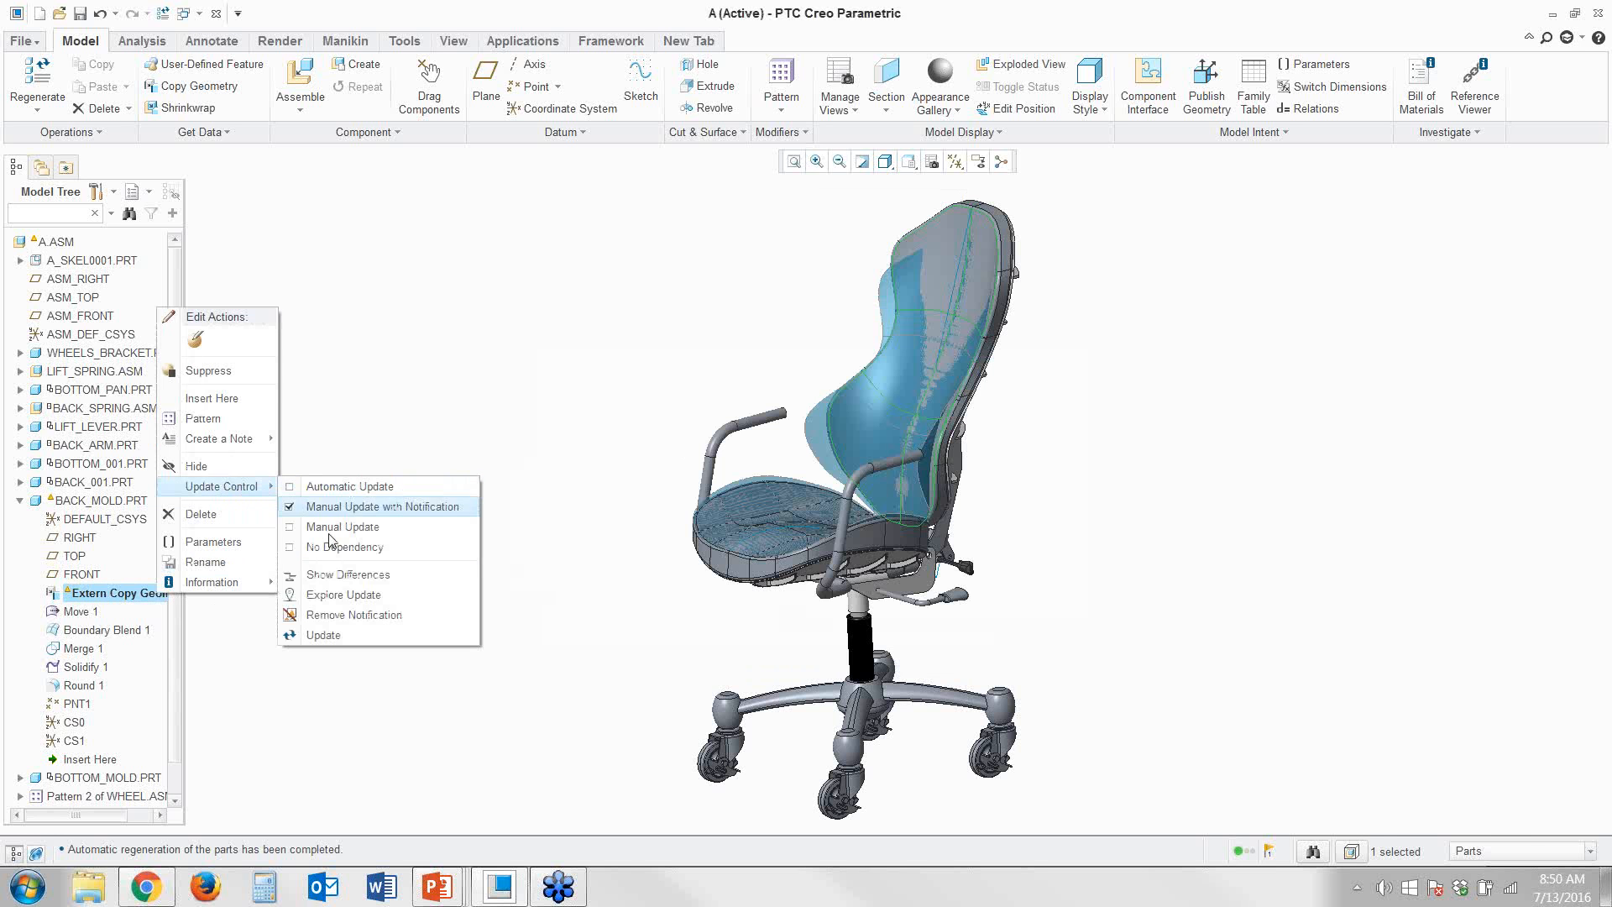
{"action": "left_click", "coordinate": [340, 577]}
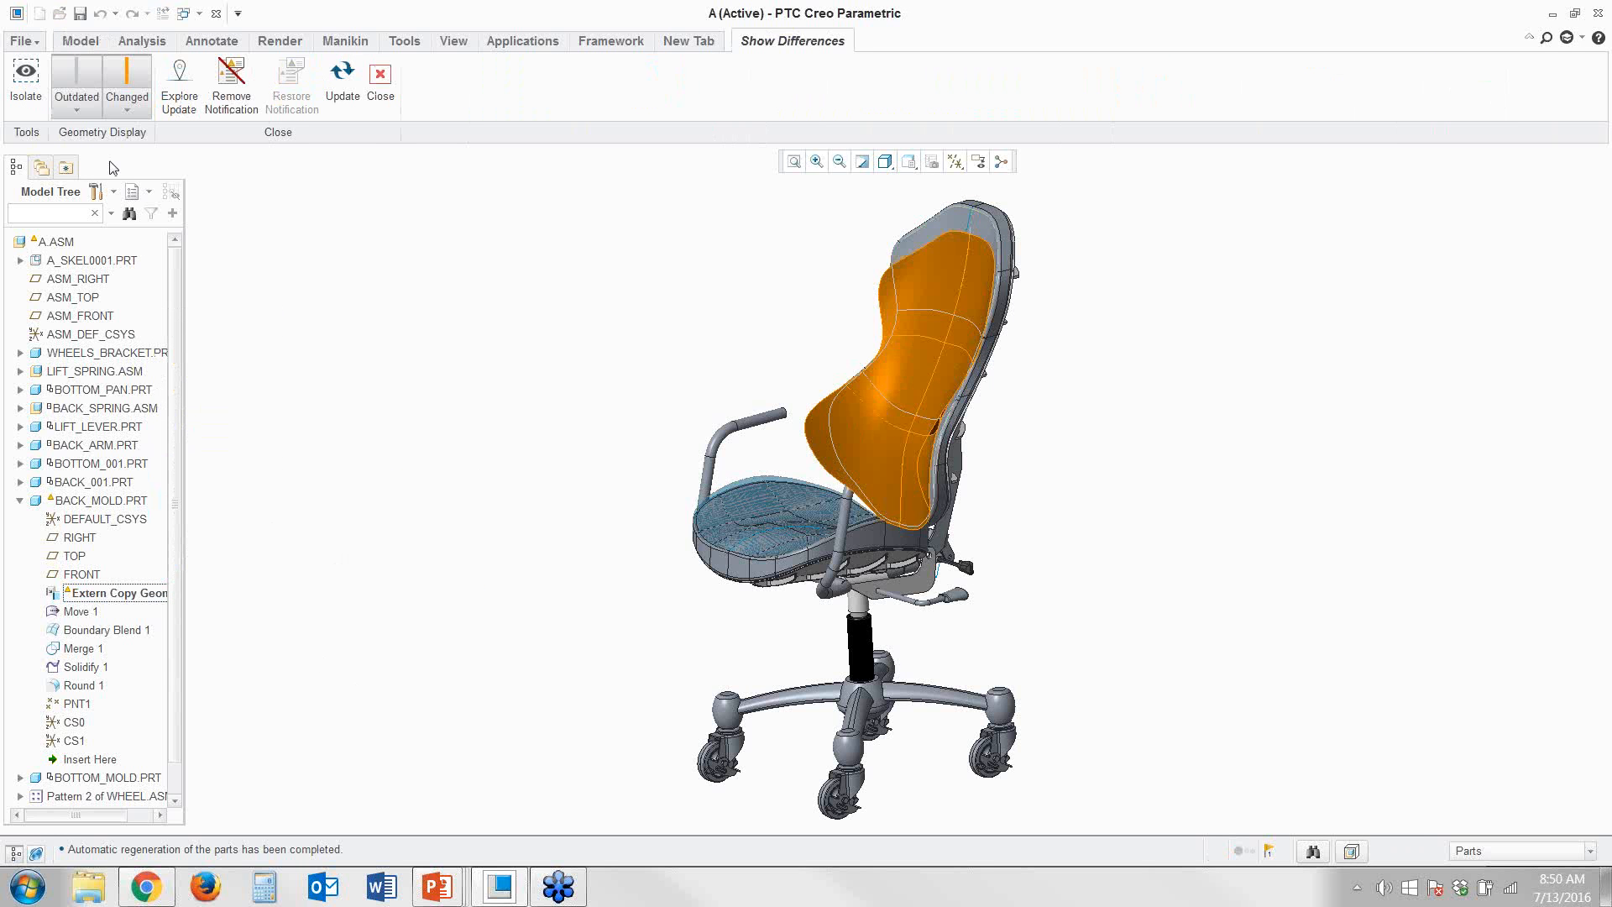
{"action": "left_click", "coordinate": [80, 118]}
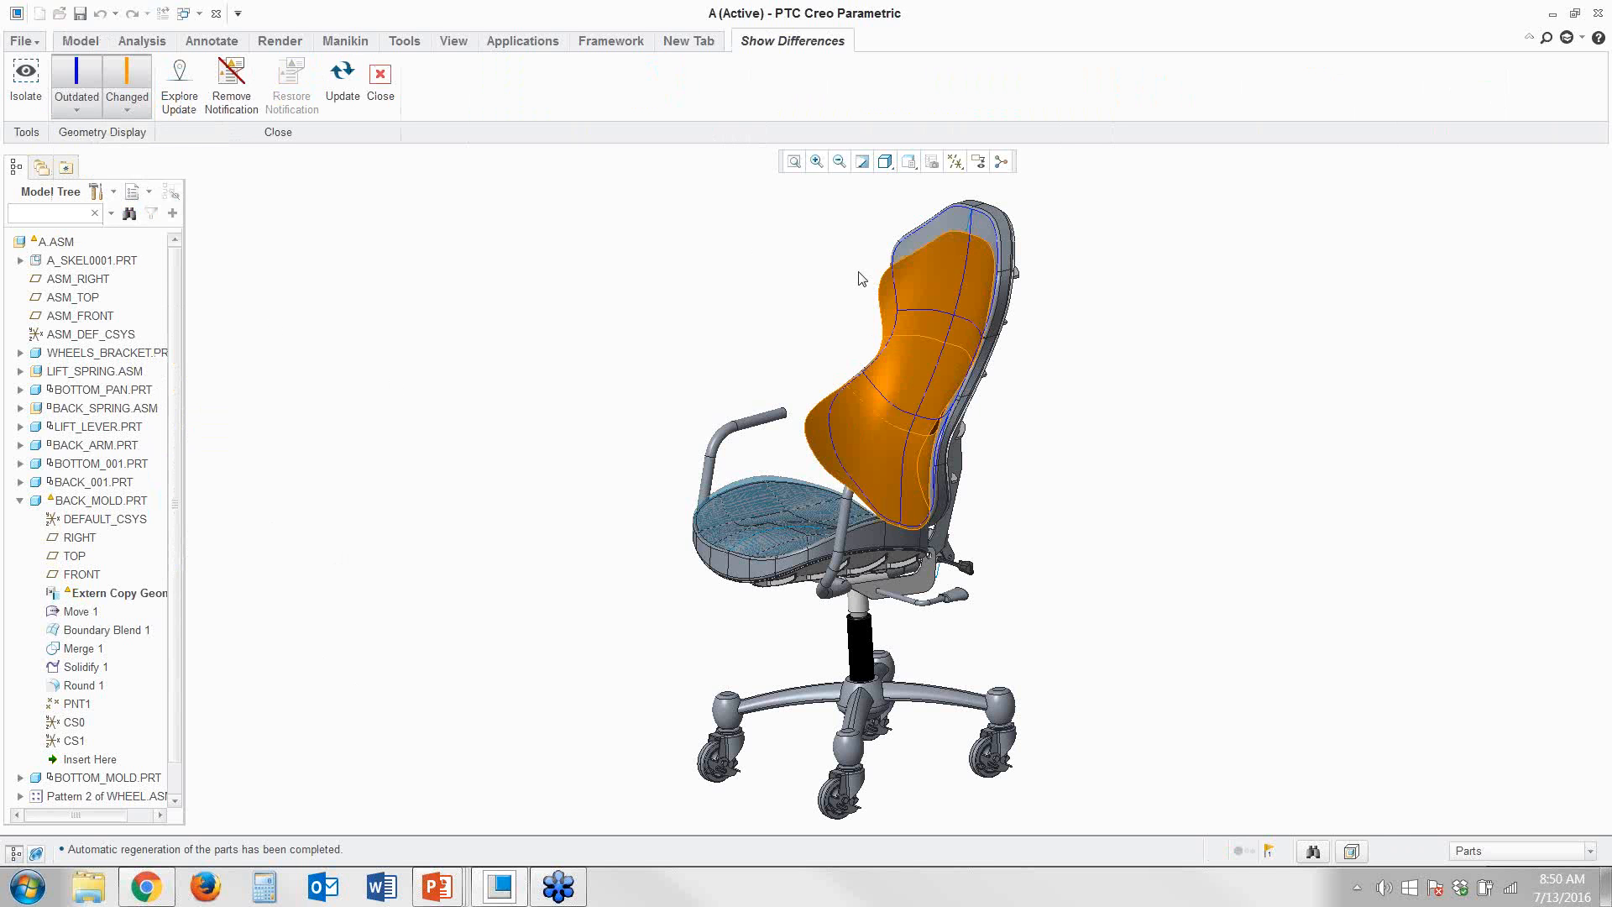
Isolate the changed and outdated backrest geometry for comparison, and bring back the rest of the chair
{"action": "scroll", "coordinate": [913, 220], "scroll_direction": "down", "scroll_amount": 2}
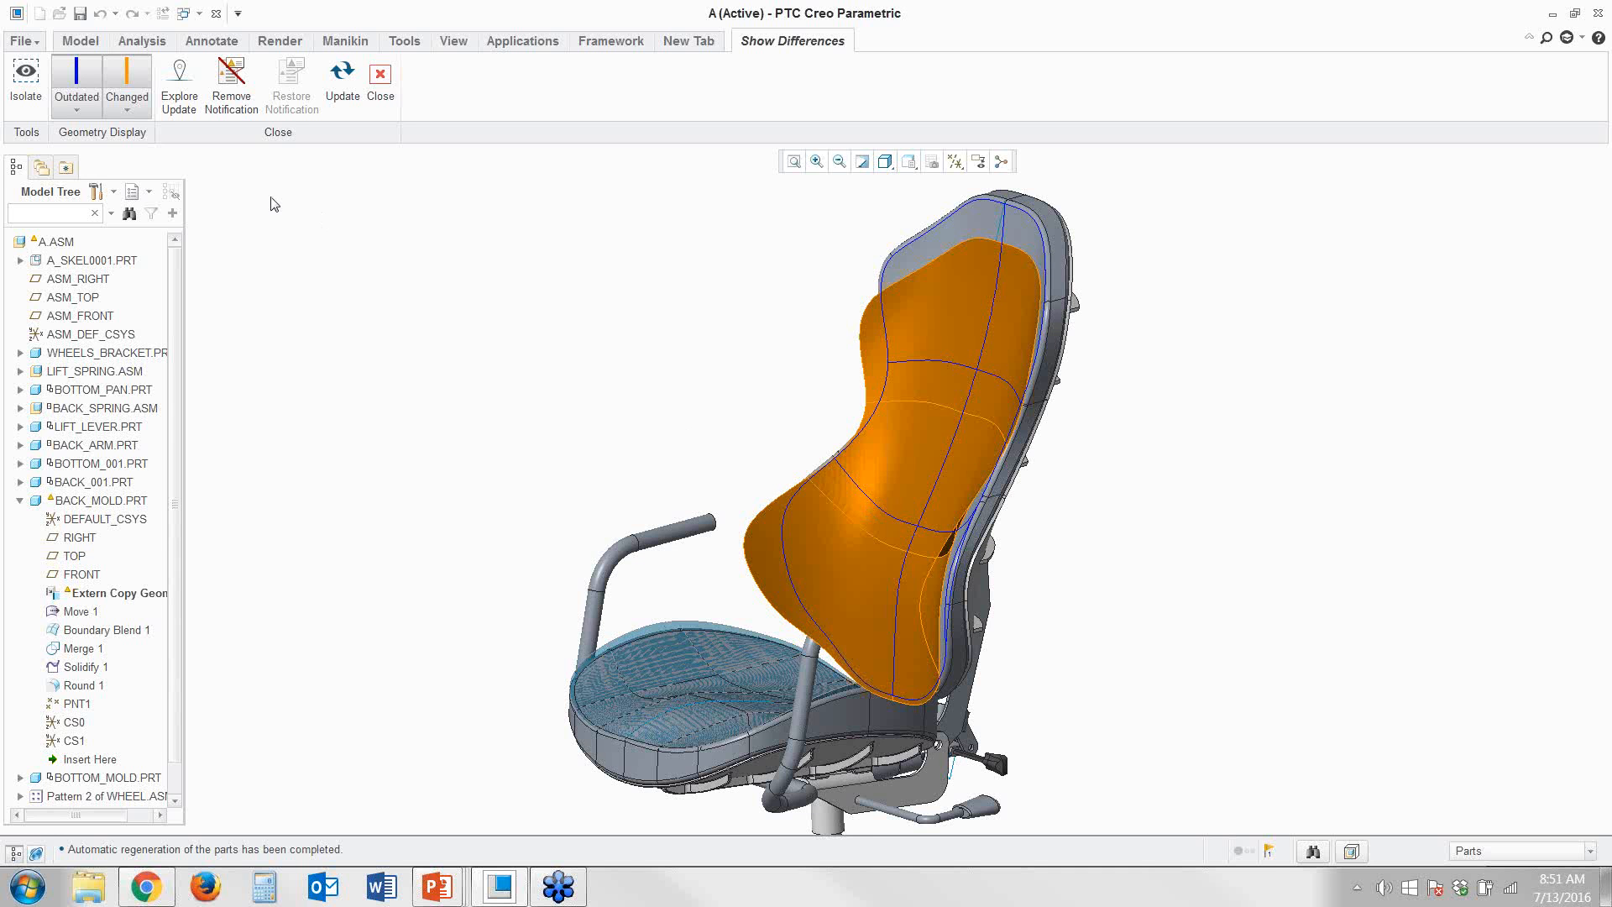
{"action": "left_click", "coordinate": [26, 93]}
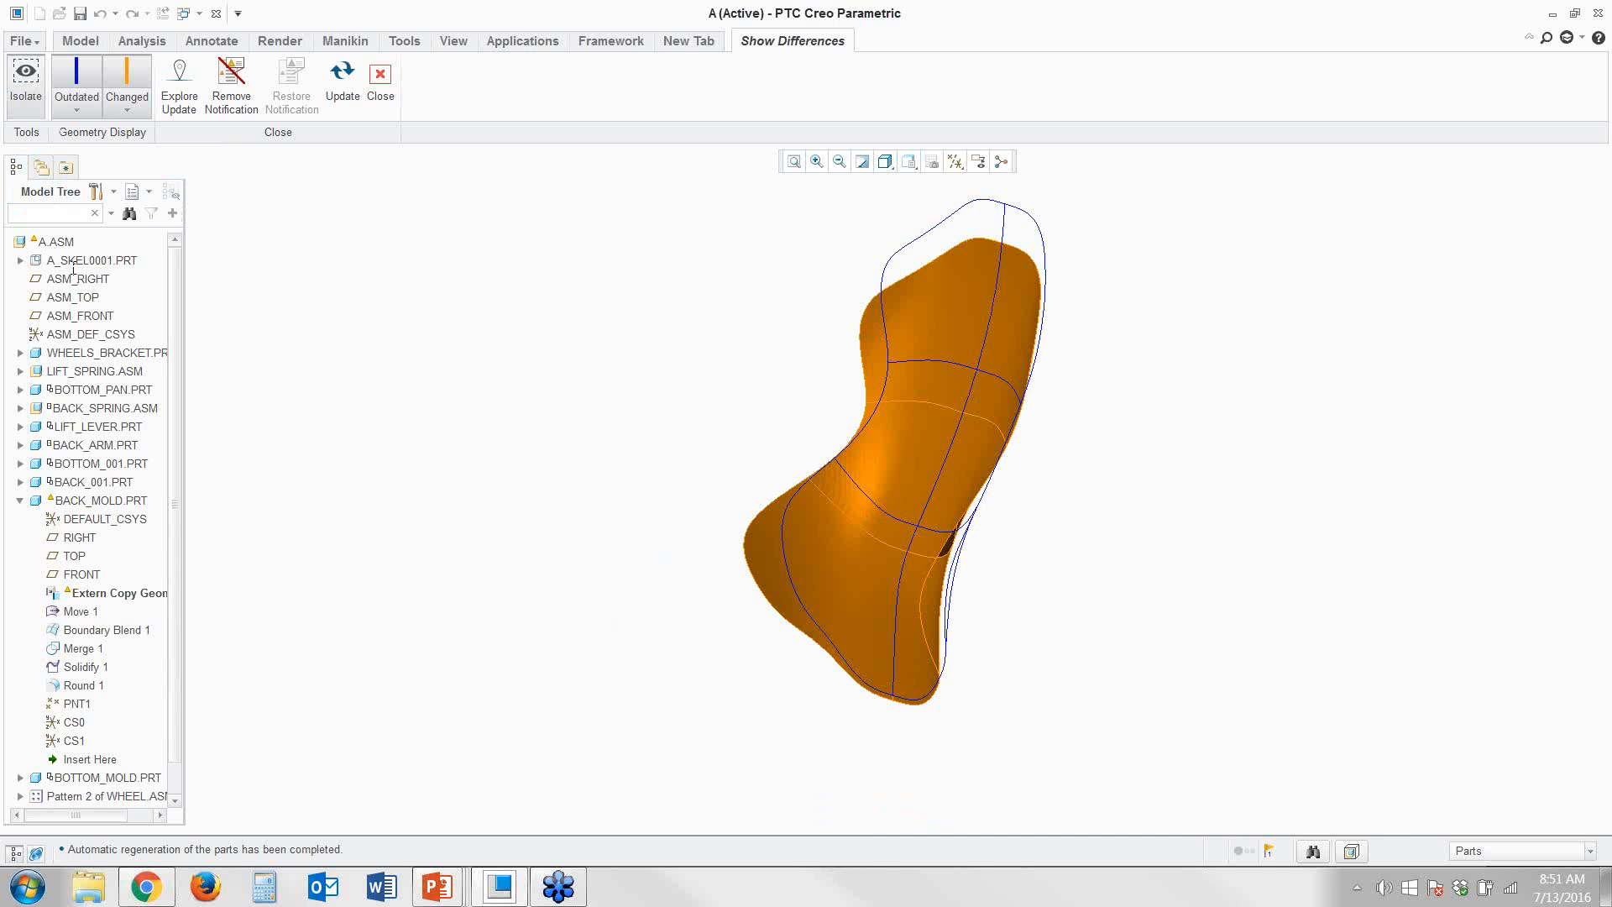
{"action": "left_click", "coordinate": [31, 100]}
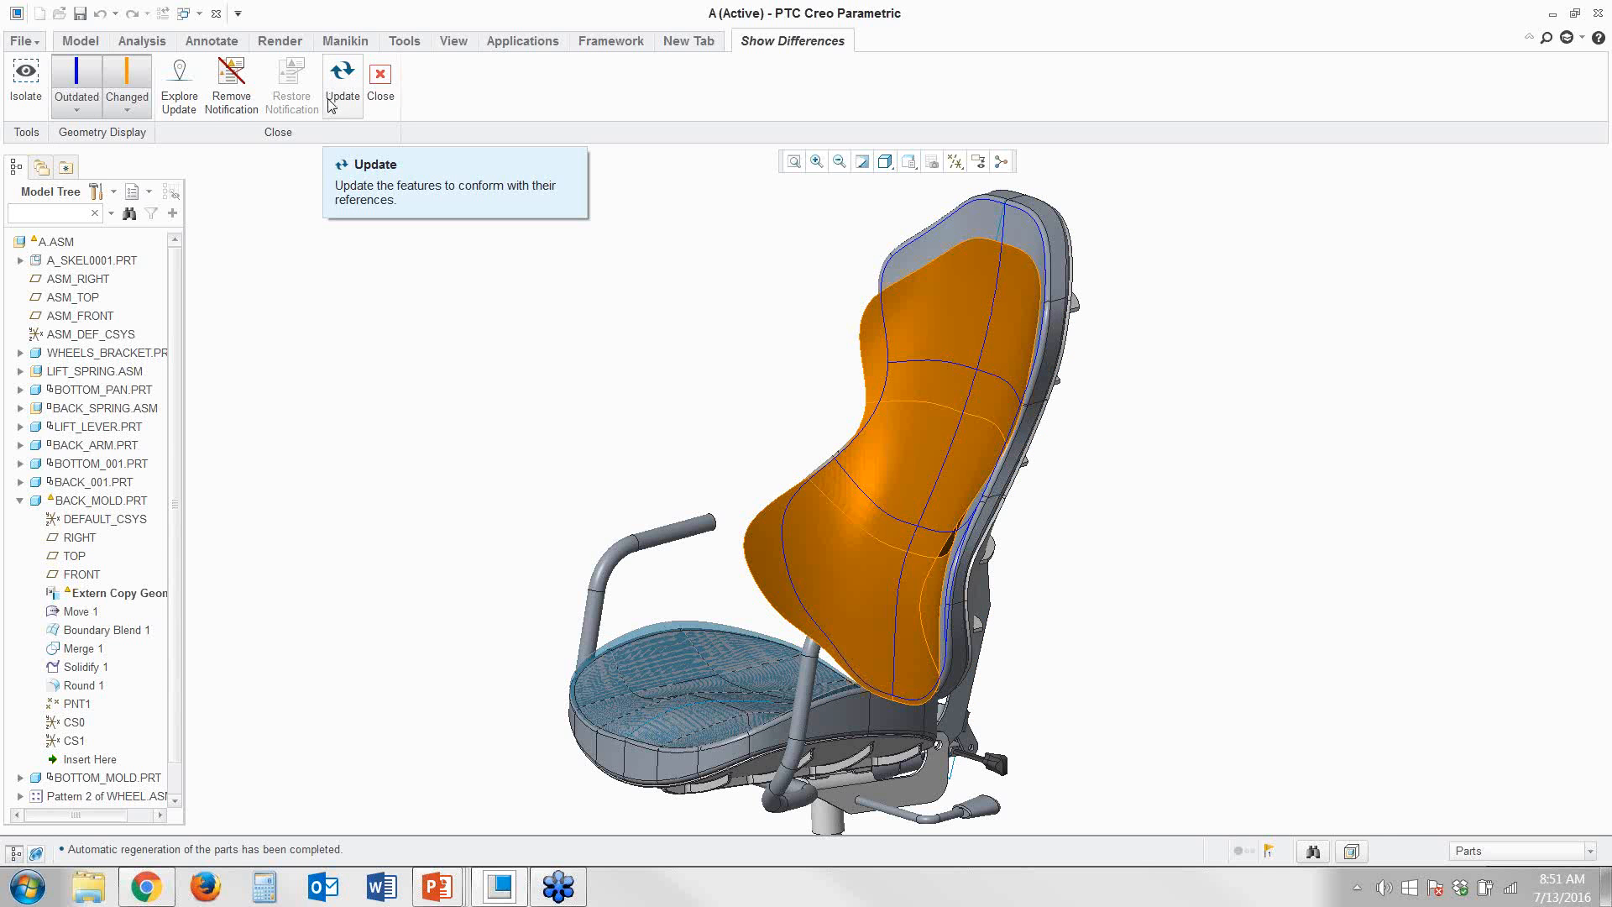
Explore the update in a new Design Exploration session named webinar
{"action": "left_click", "coordinate": [179, 105]}
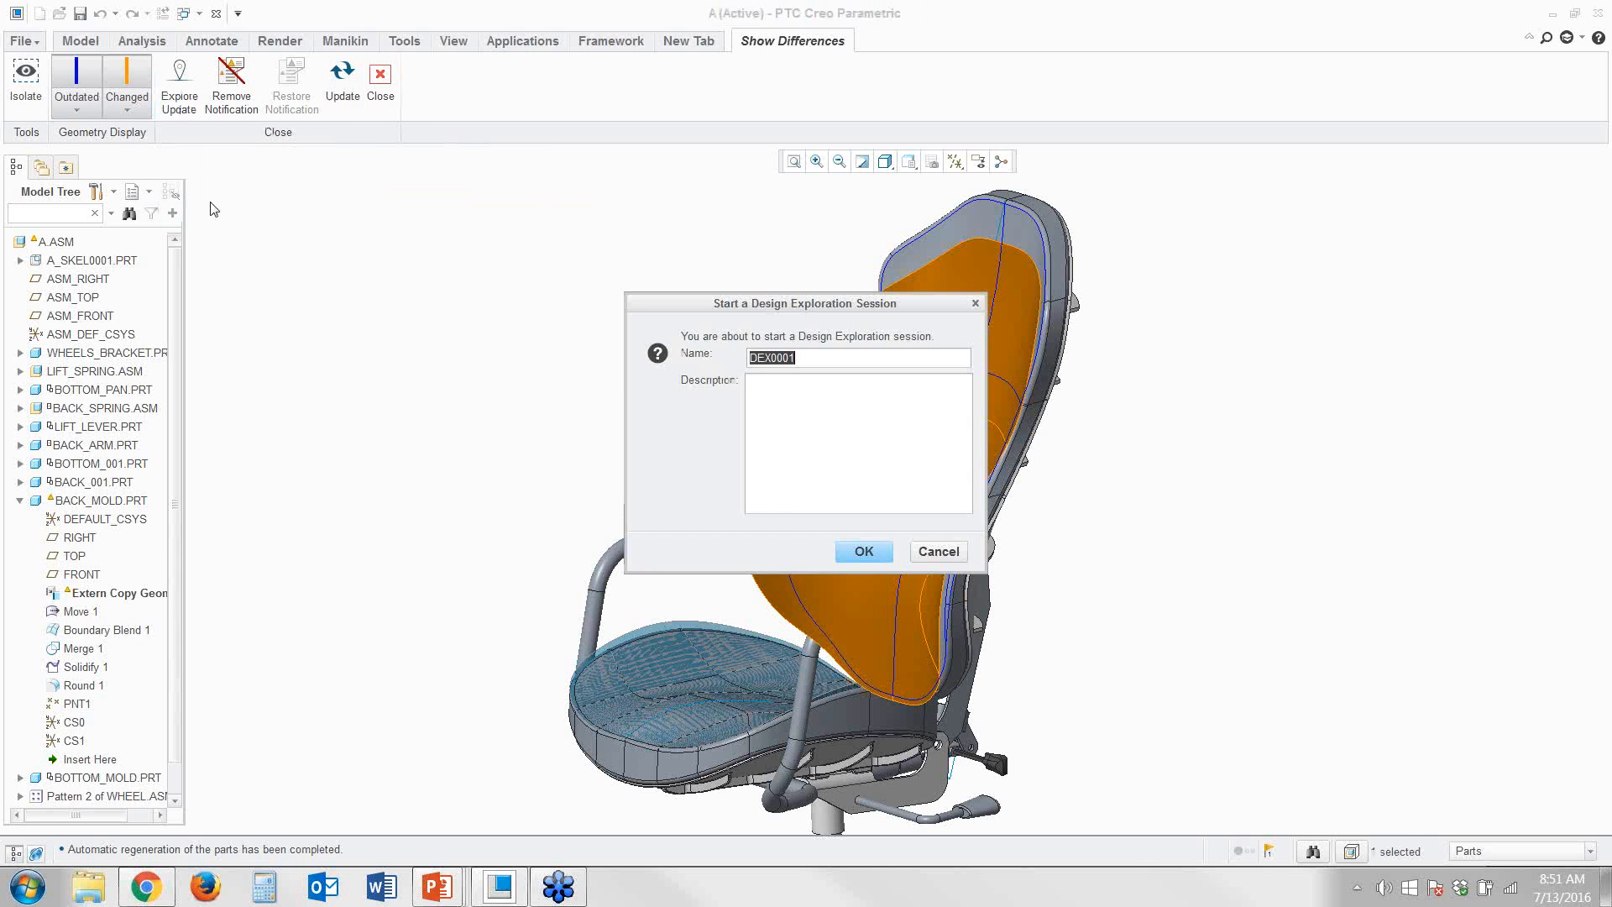
{"action": "type", "text": "webinar"}
{"action": "left_click", "coordinate": [860, 552]}
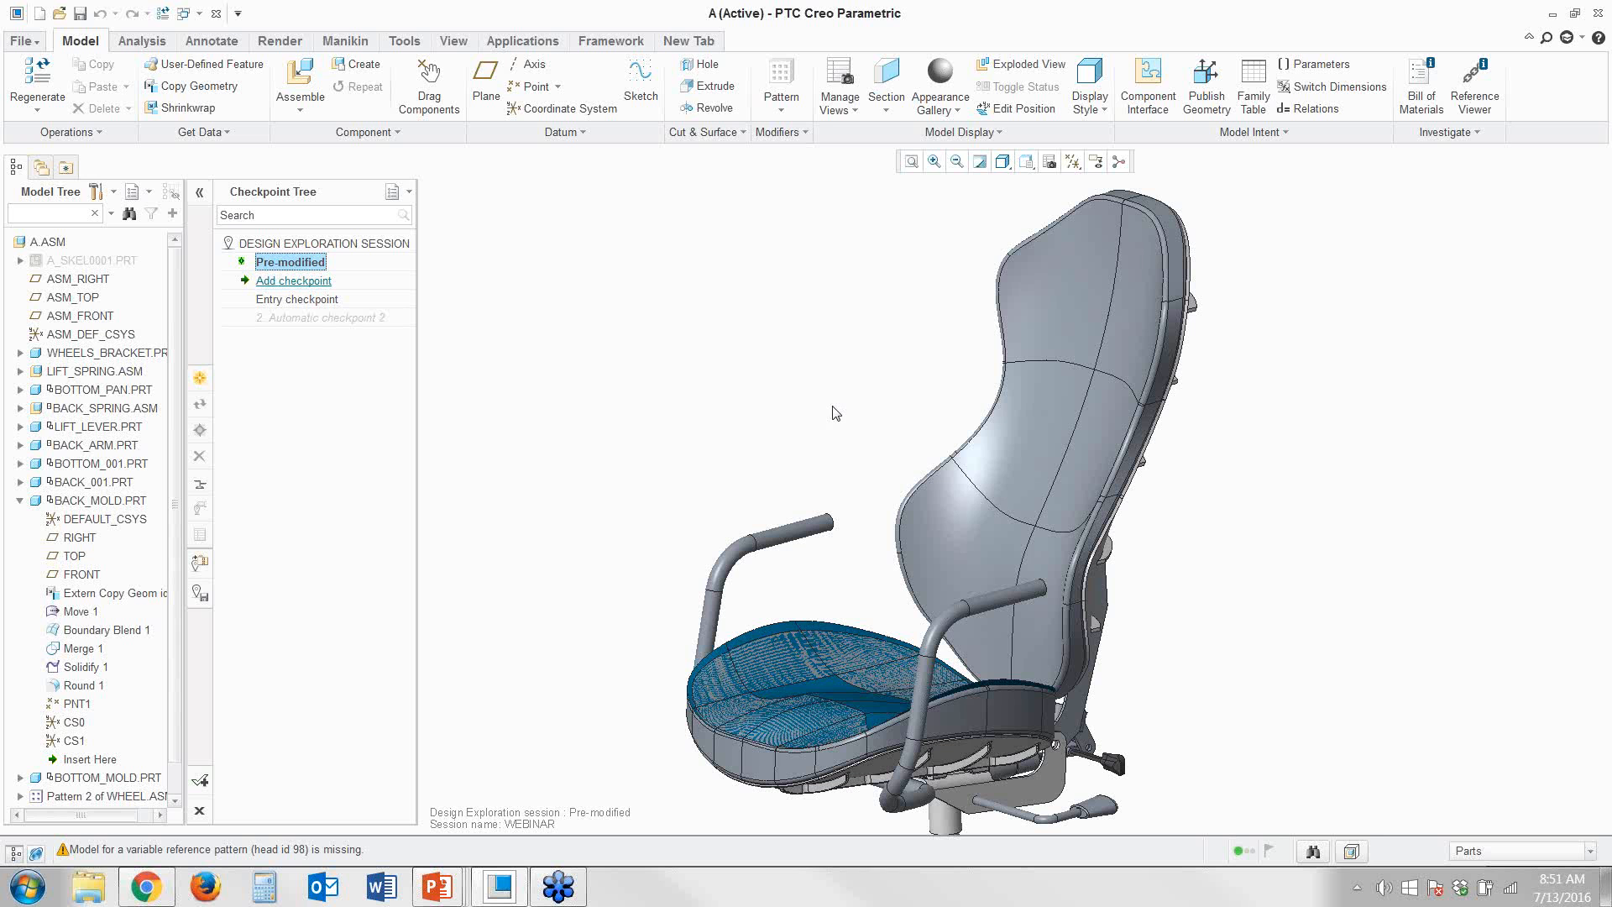
Activate automatic checkpoint 2 of the exploration session and inspect the updated backrest
{"action": "double_click", "coordinate": [357, 319]}
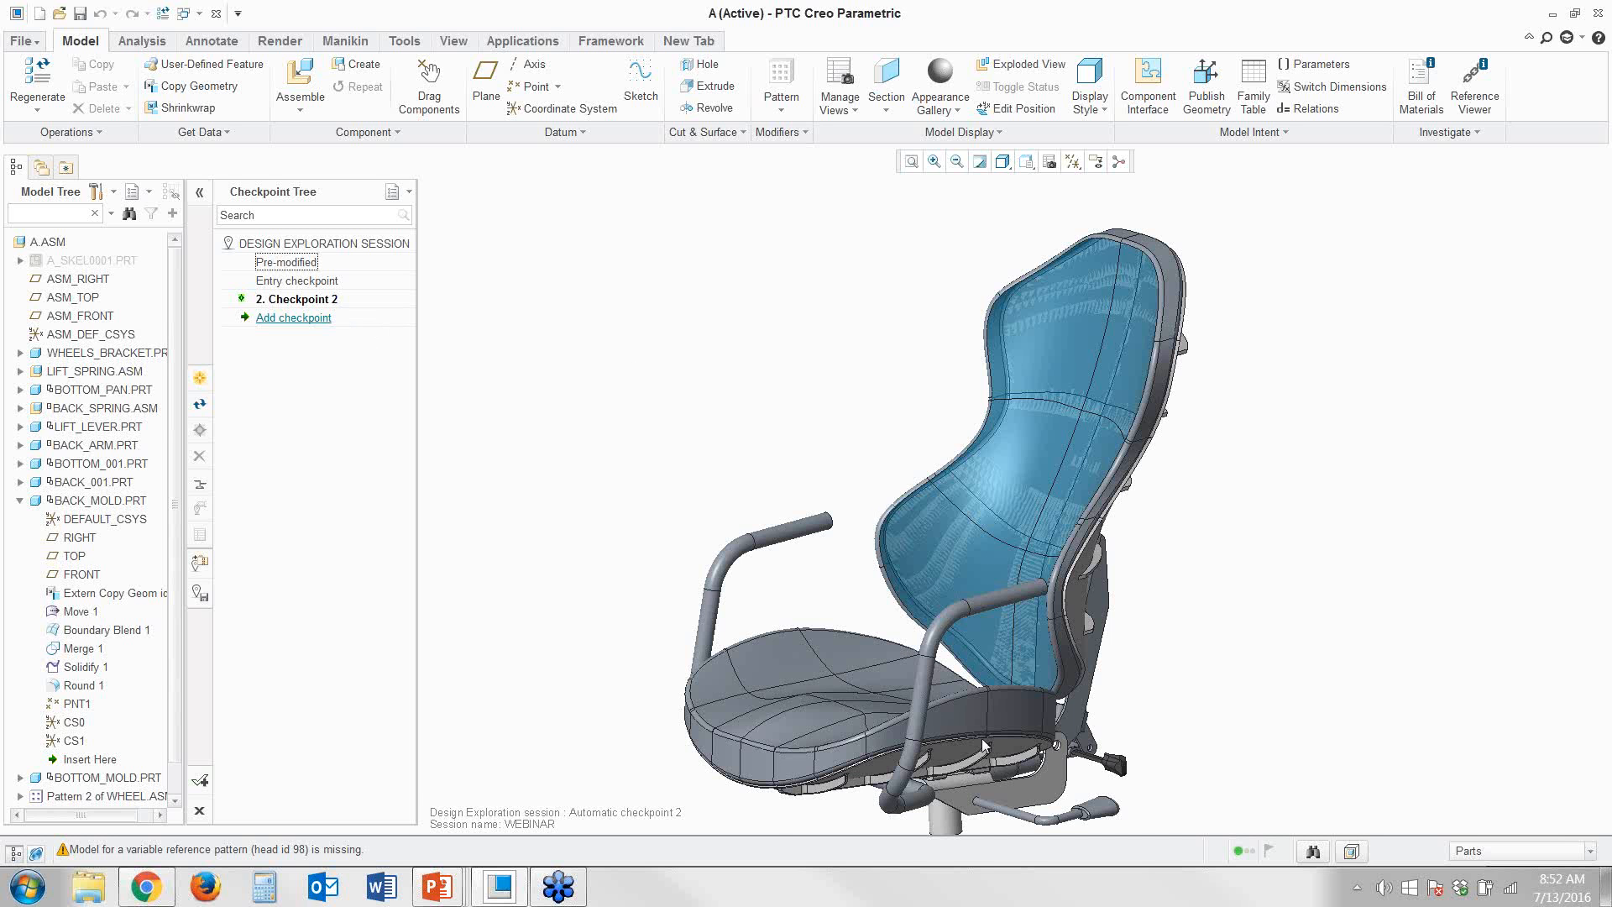
{"action": "middle_click_drag", "start_coordinate": [1186, 688], "coordinate": [1192, 684]}
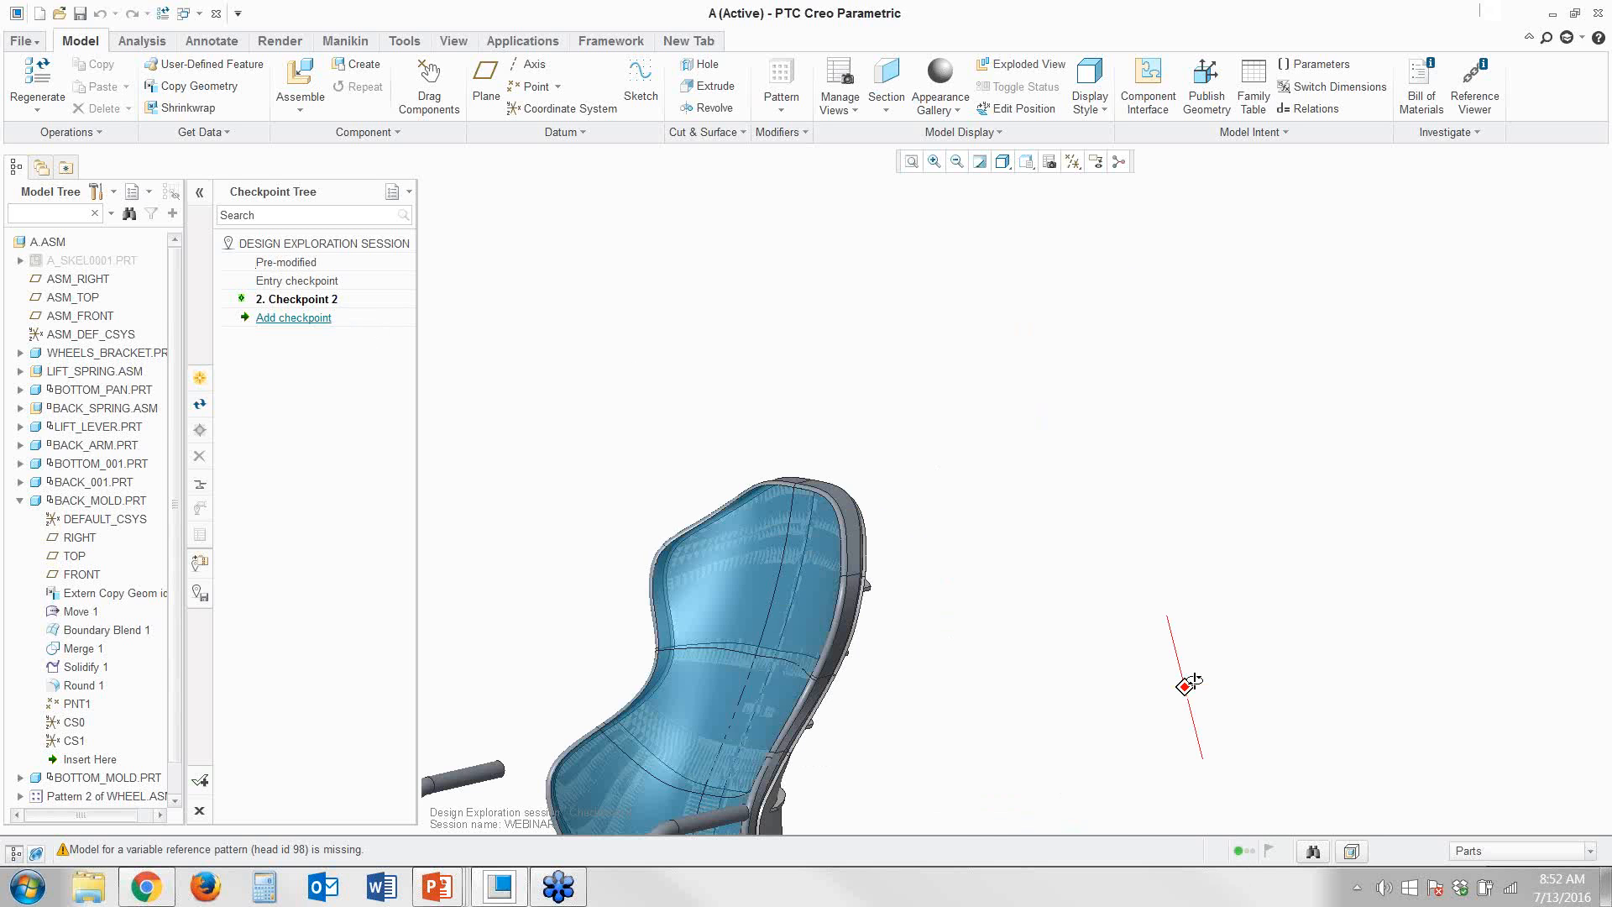
{"action": "mouse_move", "coordinate": [790, 613]}
{"action": "middle_mouse_down"}
{"action": "mouse_move", "coordinate": [774, 611]}
{"action": "mouse_move", "coordinate": [917, 590]}
{"action": "middle_mouse_up"}
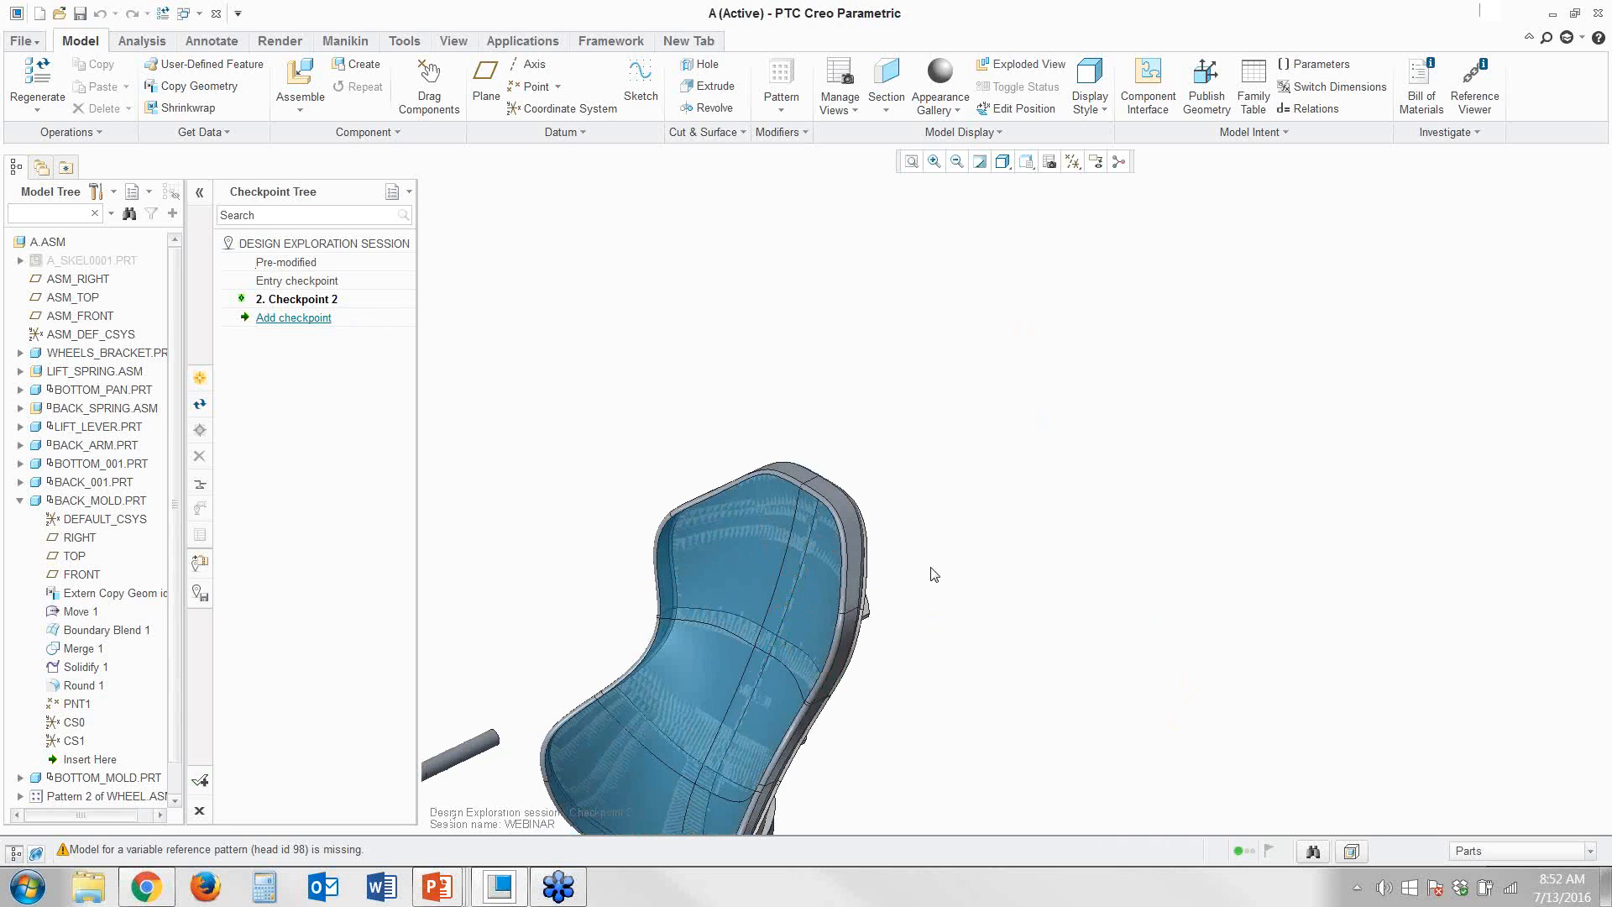
Rename checkpoint 2 of the exploration session as new_back
{"action": "key", "text": "ctrl+d"}
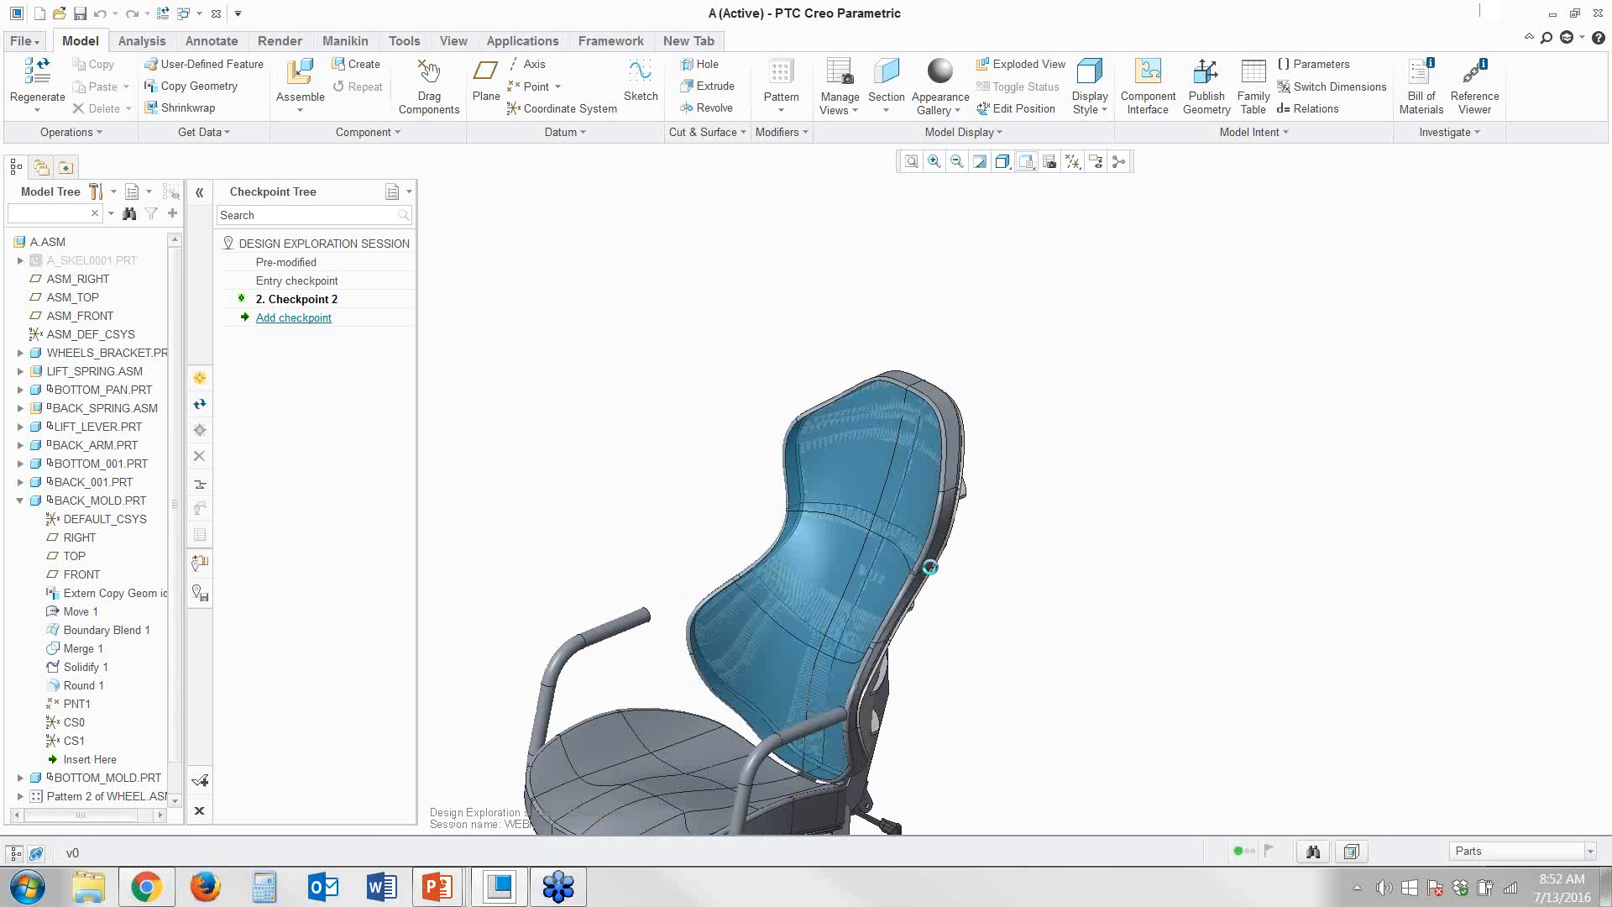
{"action": "right_click", "coordinate": [317, 304]}
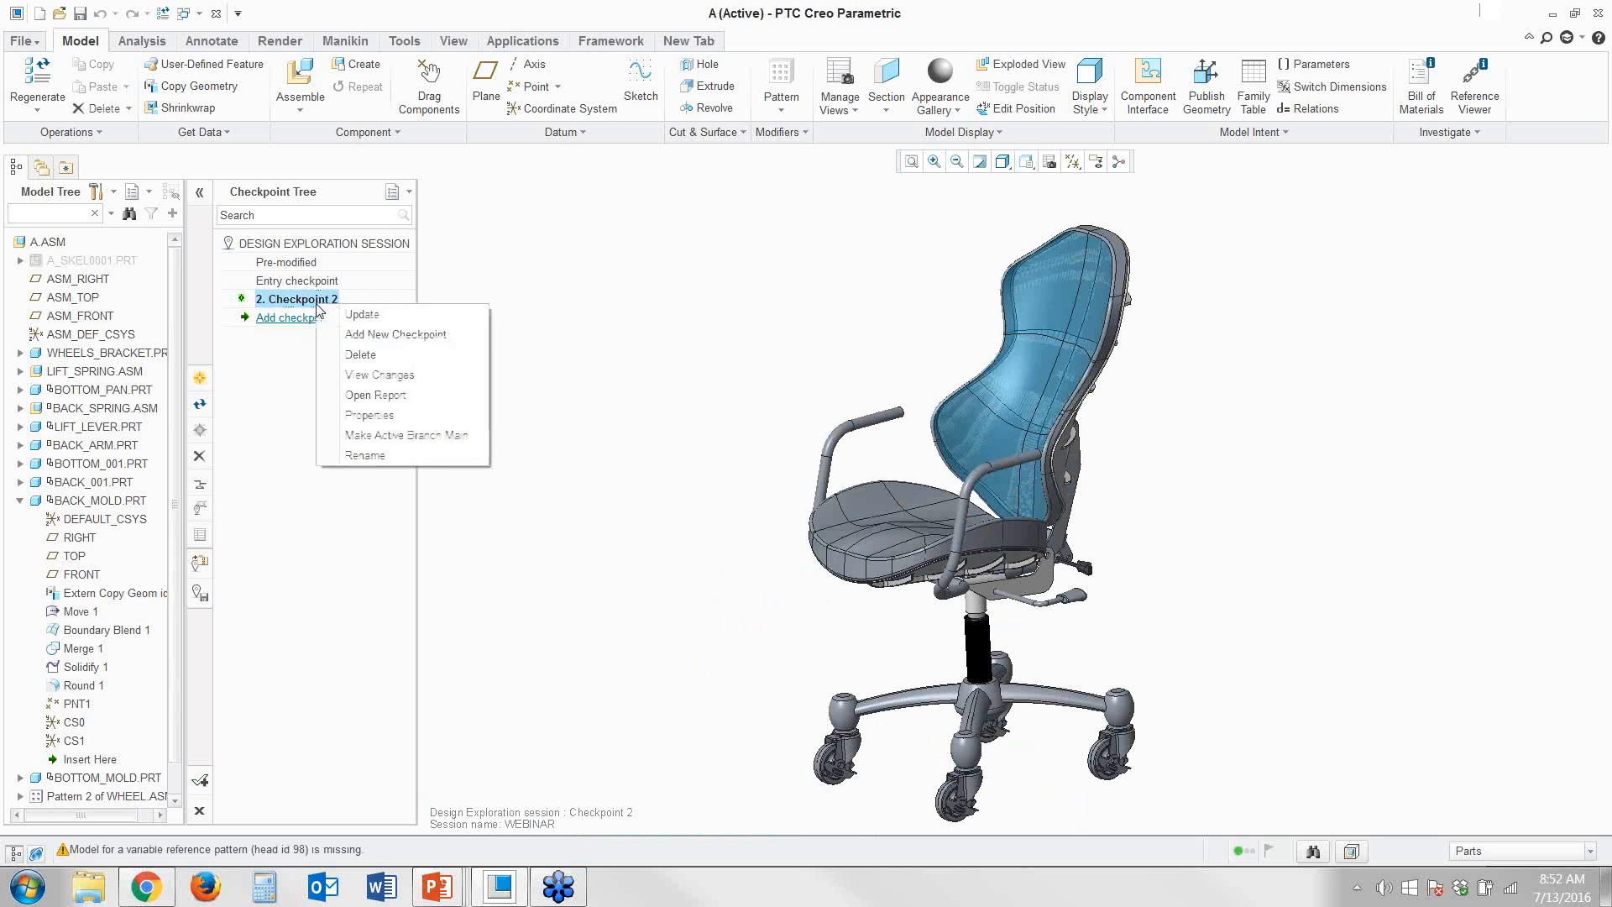
{"action": "left_click", "coordinate": [367, 456]}
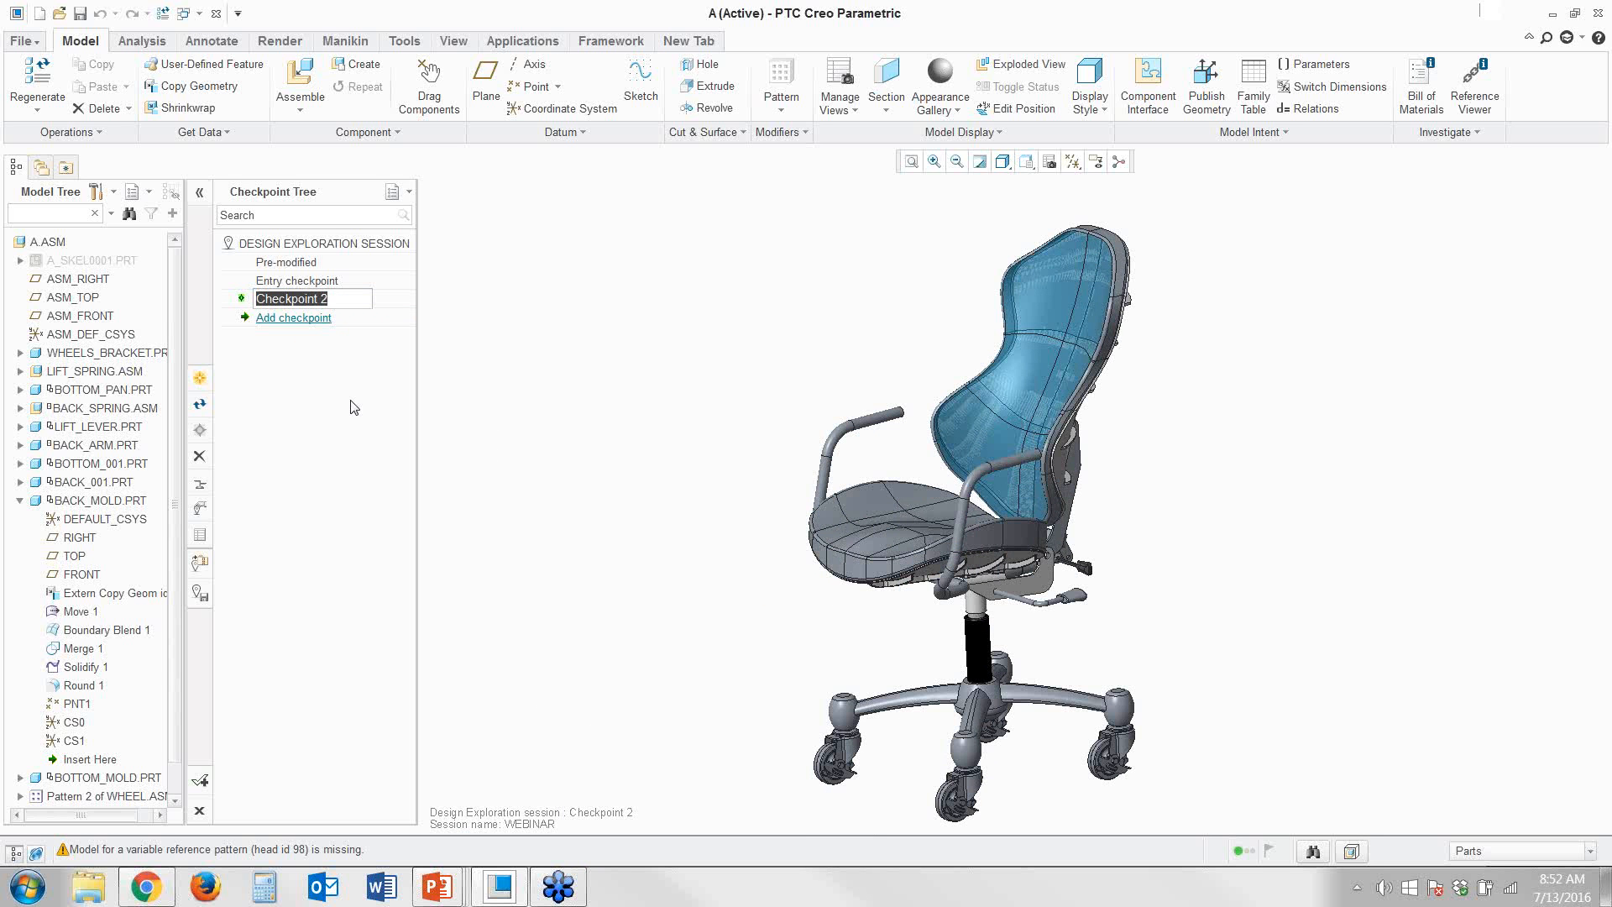
{"action": "type", "text": "new_back"}
{"action": "key", "text": "Return"}
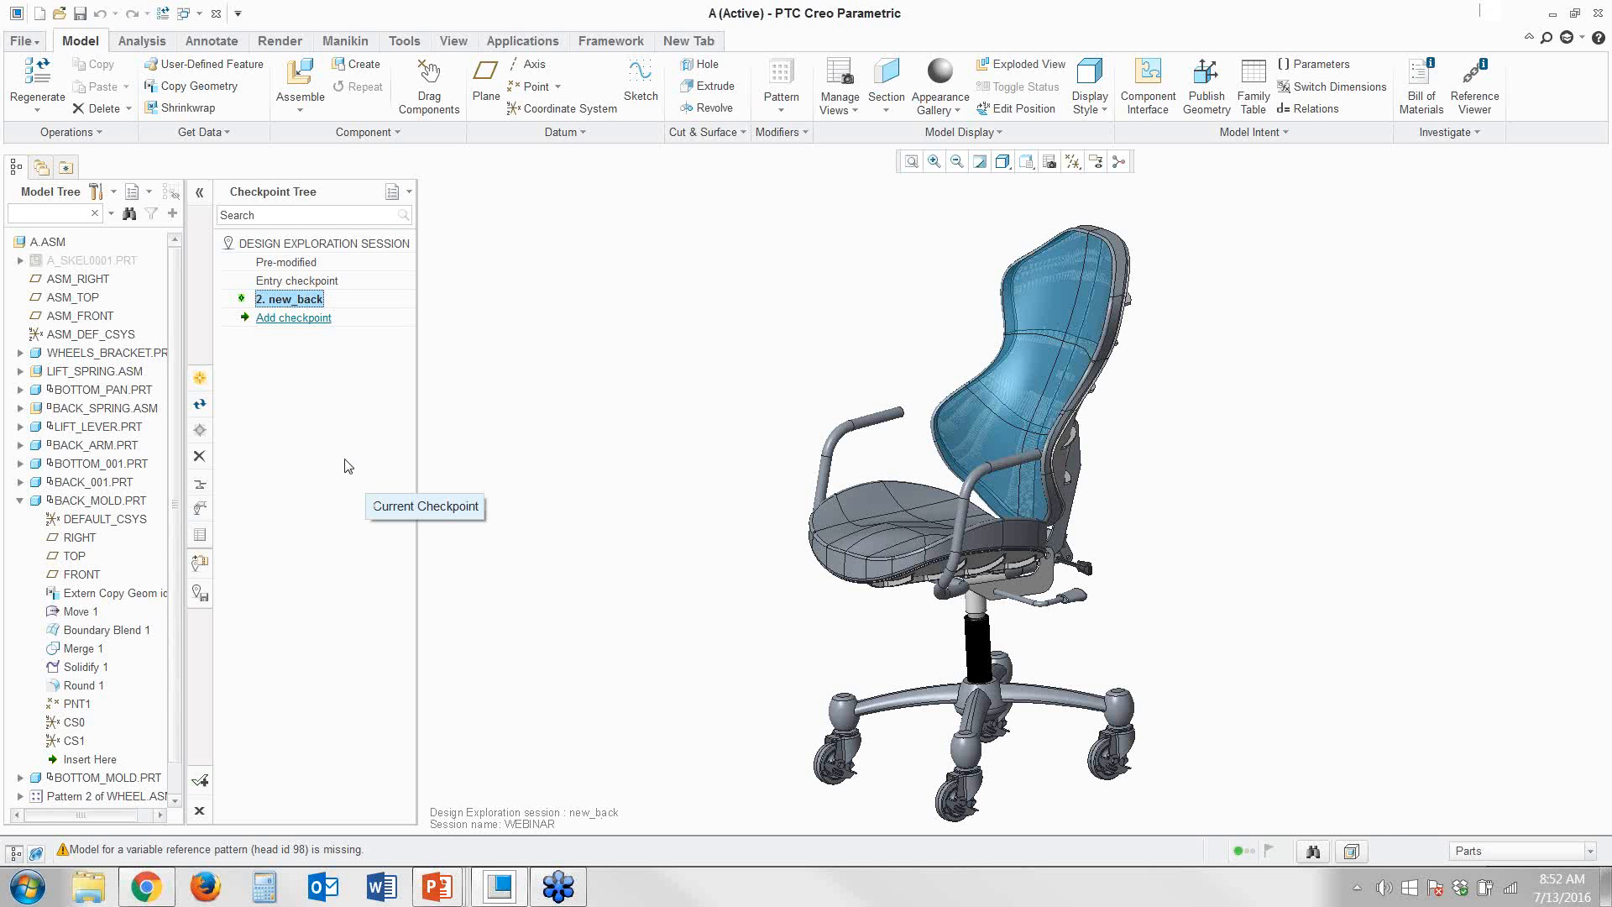
Change the axis pattern of Revolve 2 in WHEELS_BRACKET.PRT to 6 members
{"action": "left_click", "coordinate": [19, 500]}
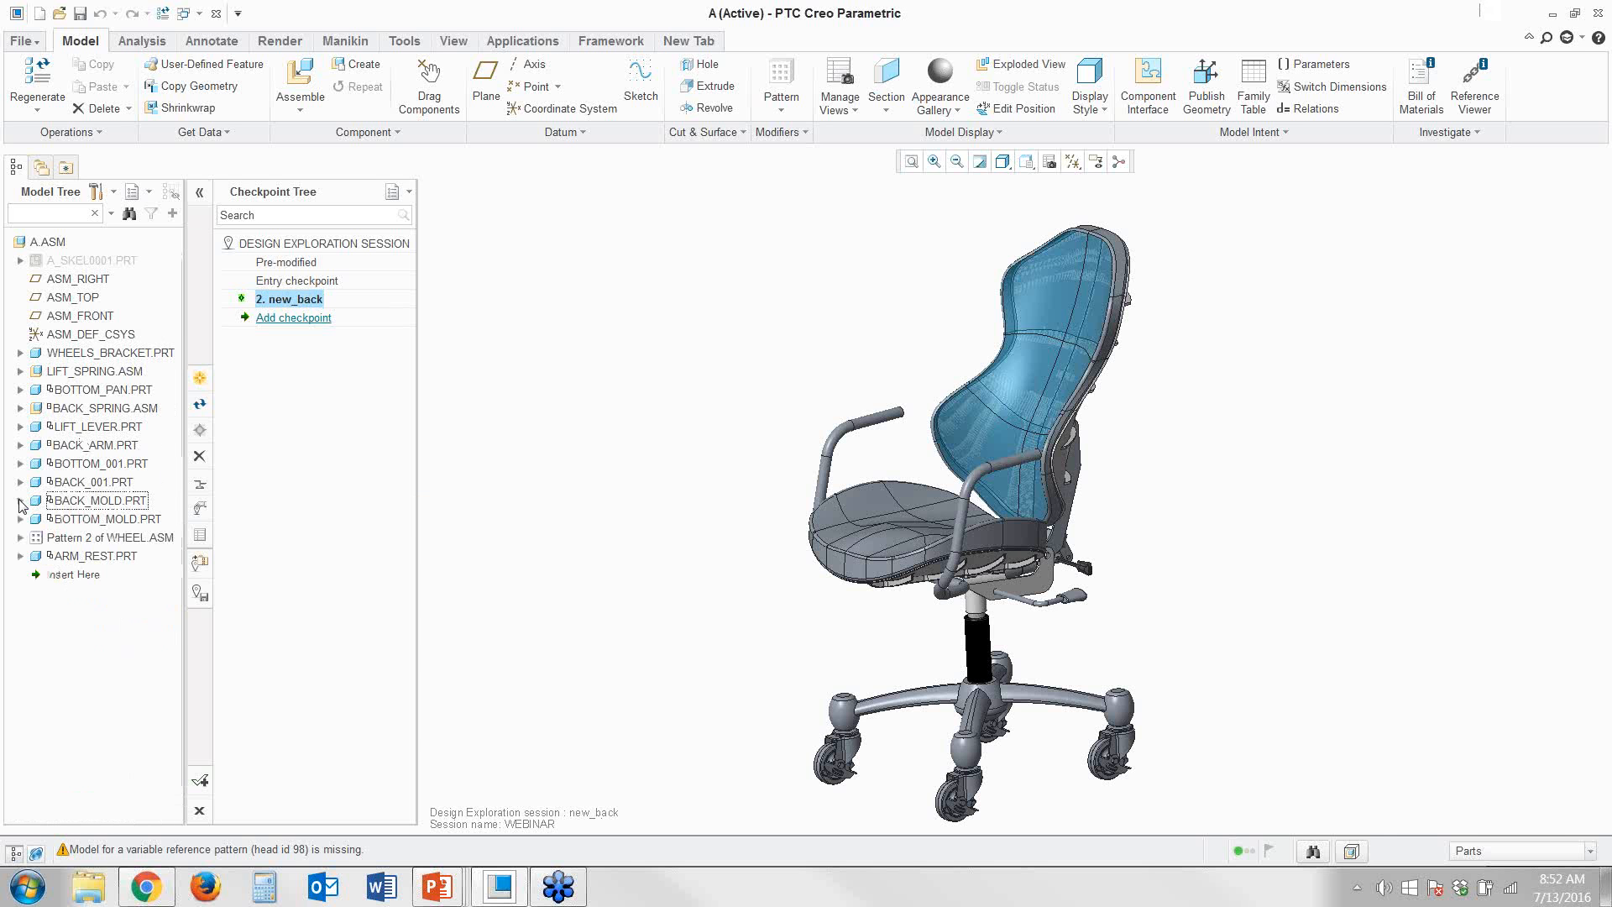
{"action": "left_click", "coordinate": [20, 353]}
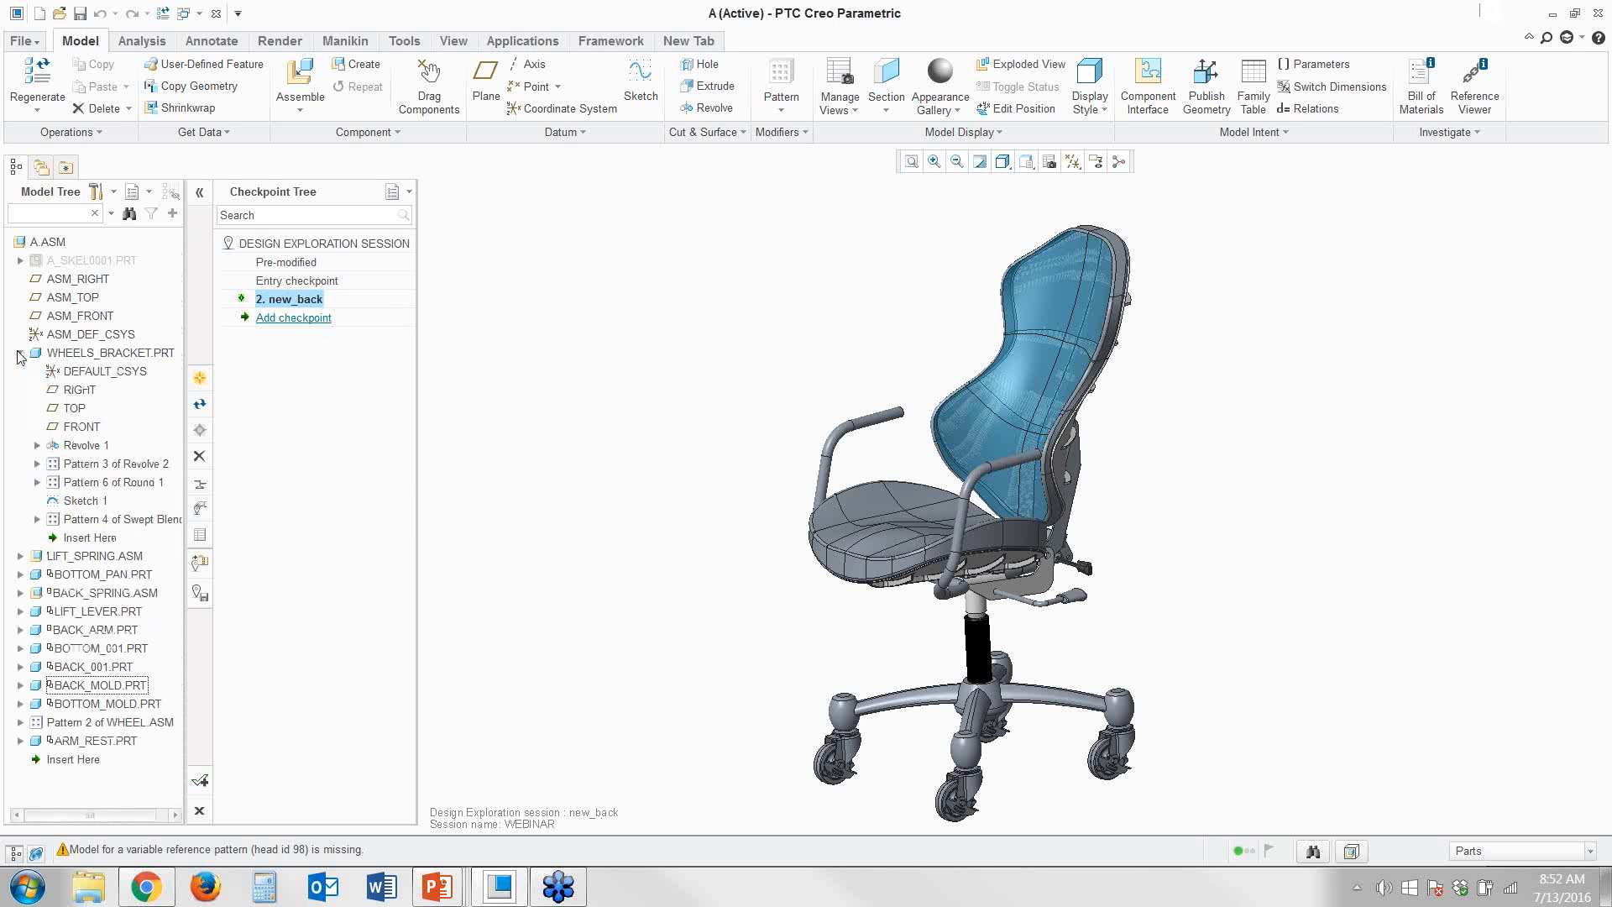
{"action": "left_click", "coordinate": [88, 469]}
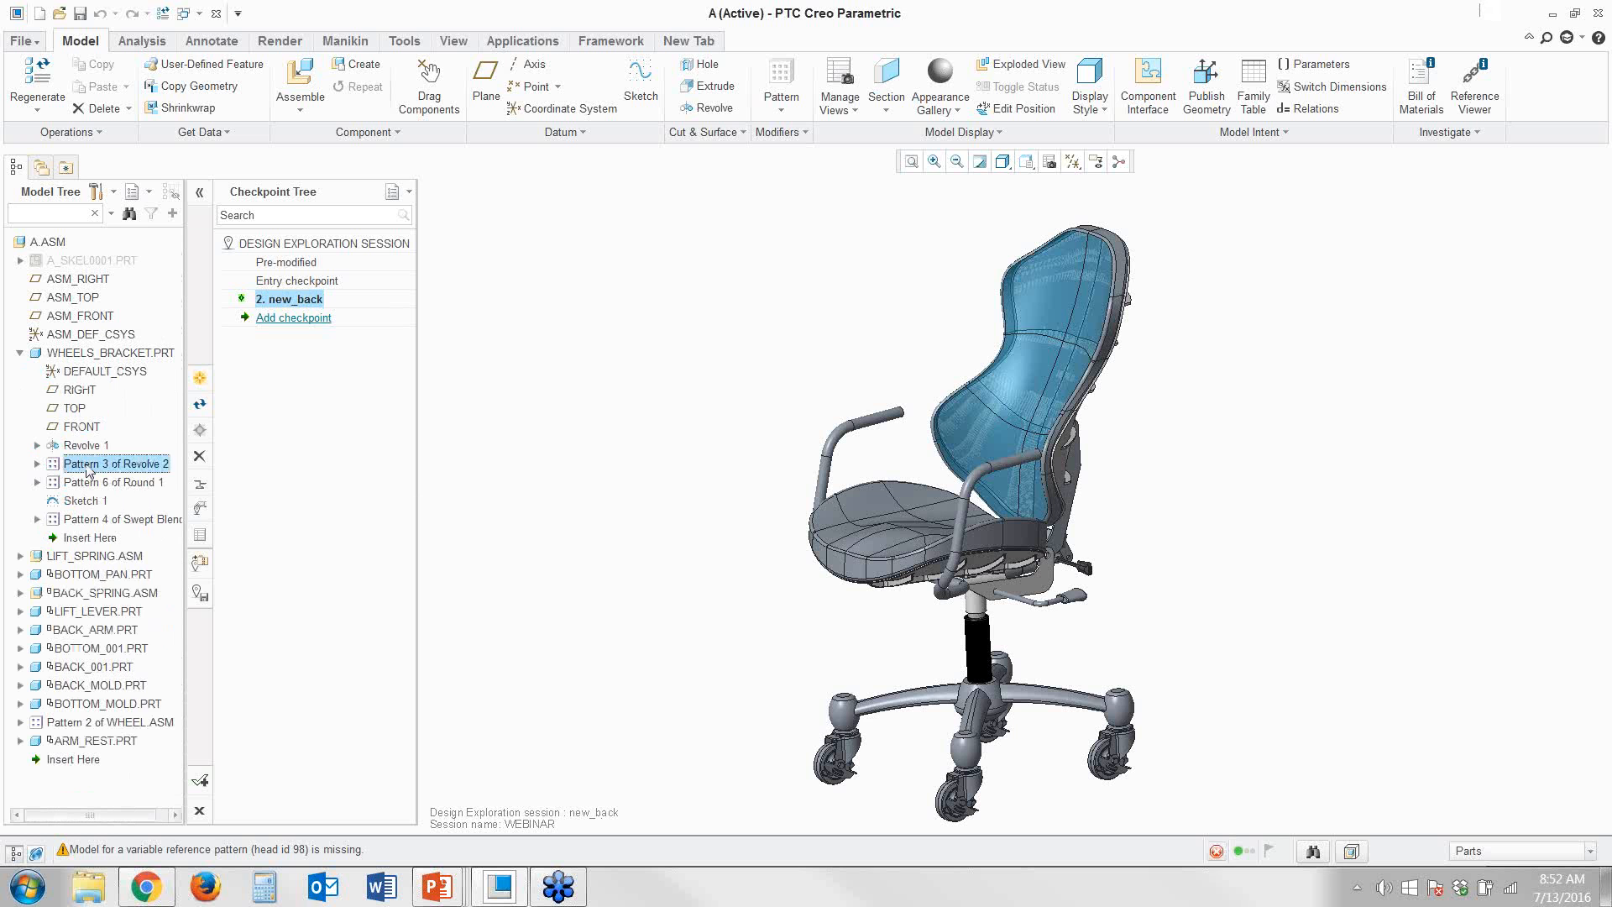
{"action": "right_click", "coordinate": [88, 469]}
{"action": "left_click", "coordinate": [151, 504]}
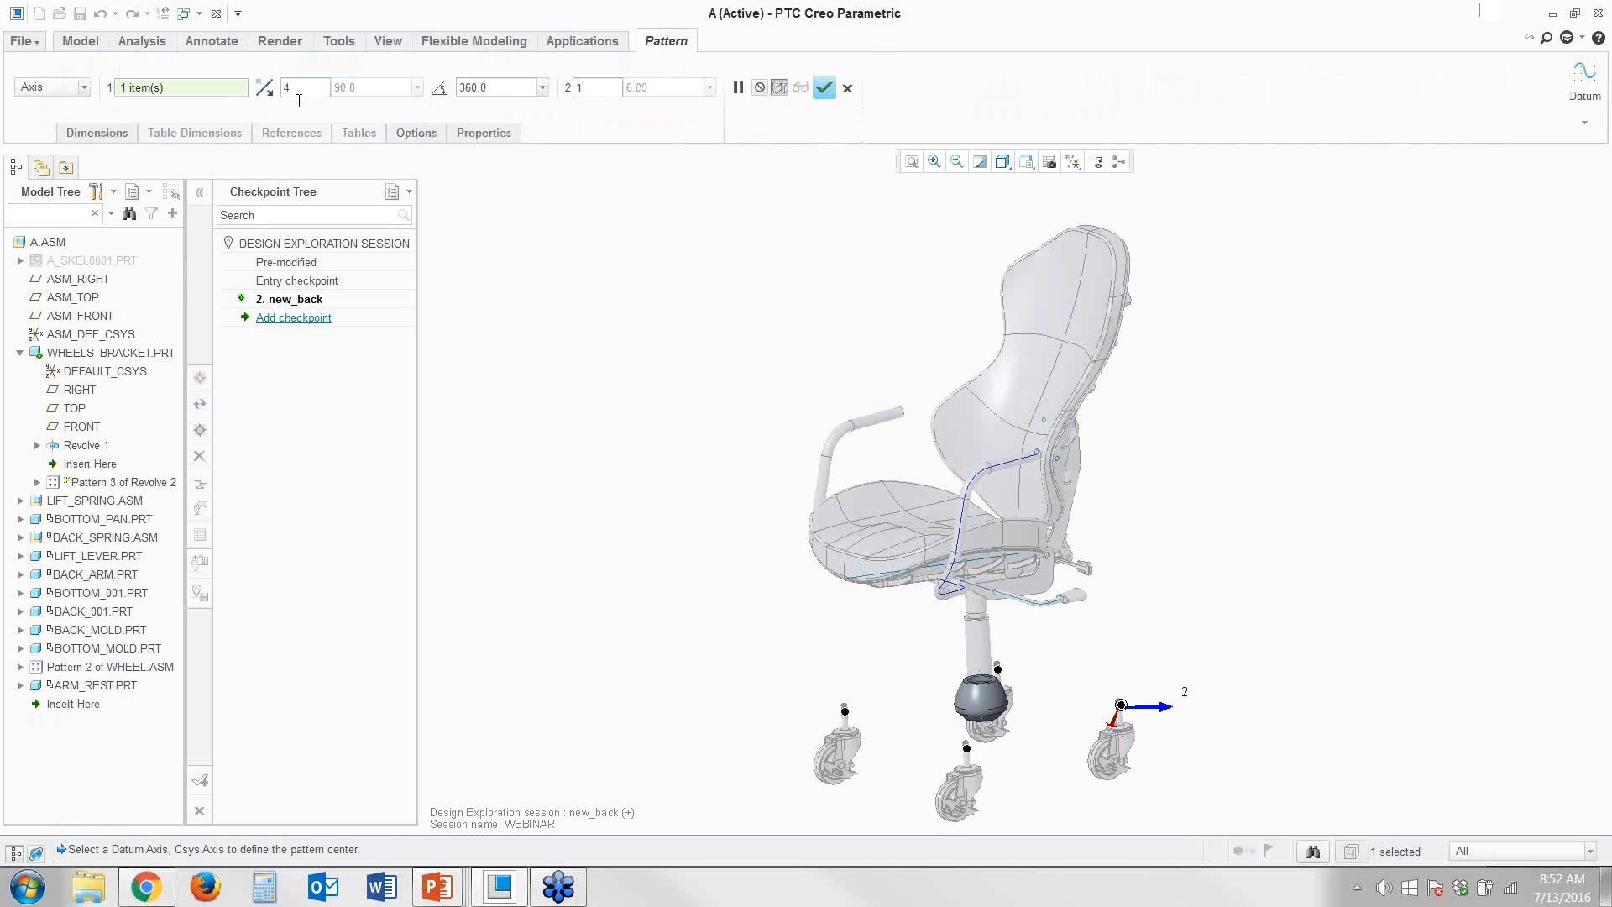
{"action": "left_click_drag", "start_coordinate": [294, 88], "coordinate": [273, 89]}
{"action": "type", "text": "6"}
{"action": "key", "text": "Return"}
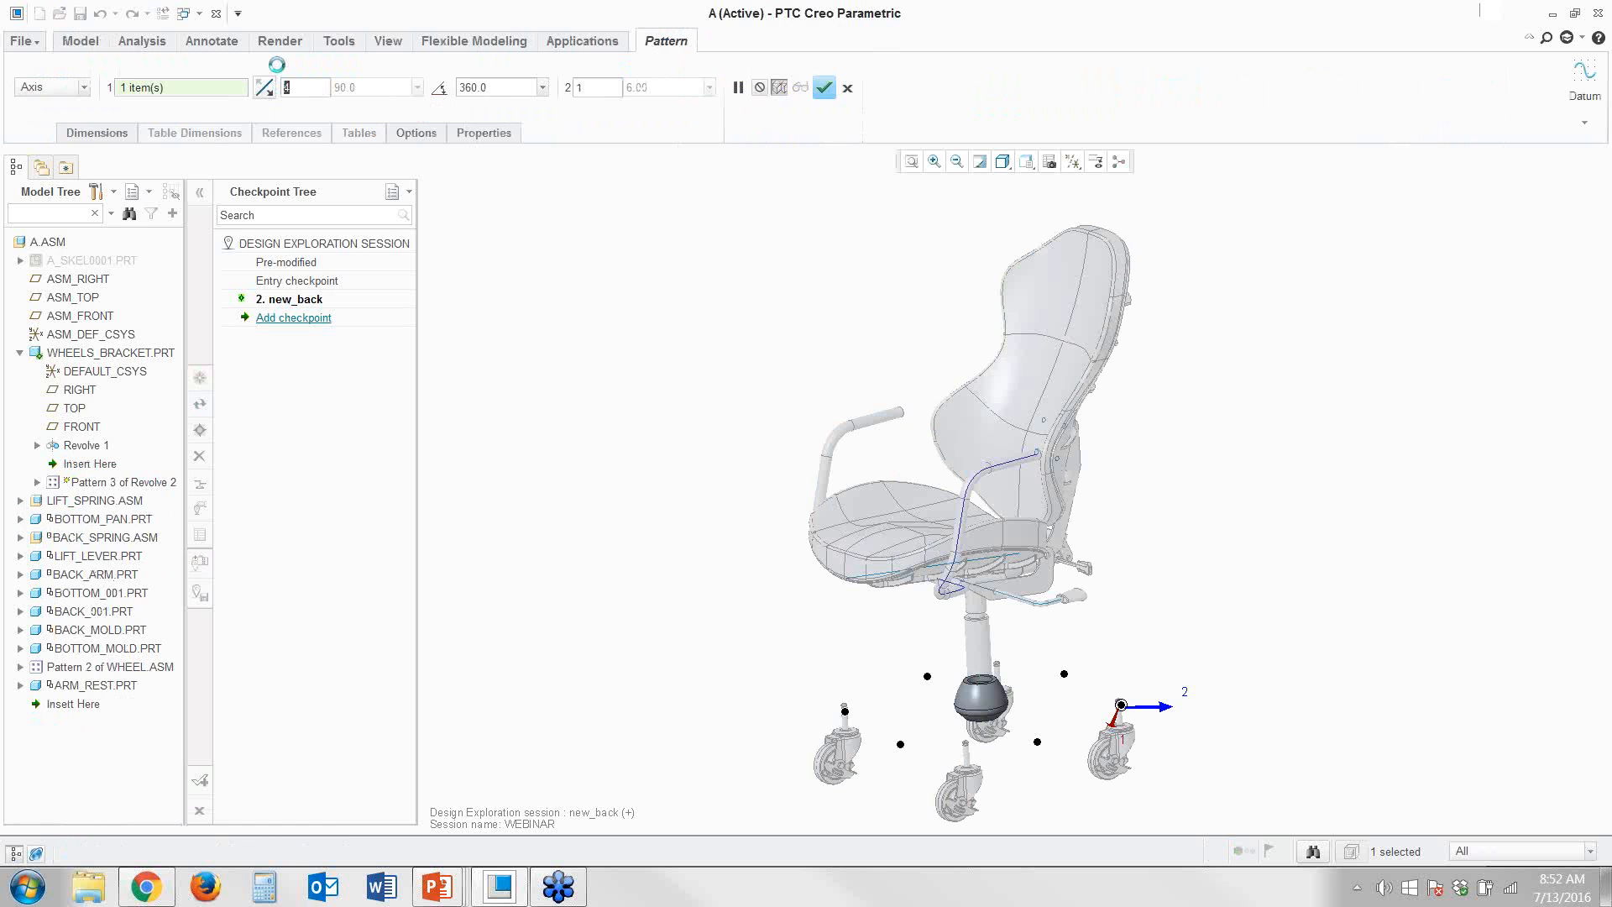
{"action": "left_click", "coordinate": [826, 89]}
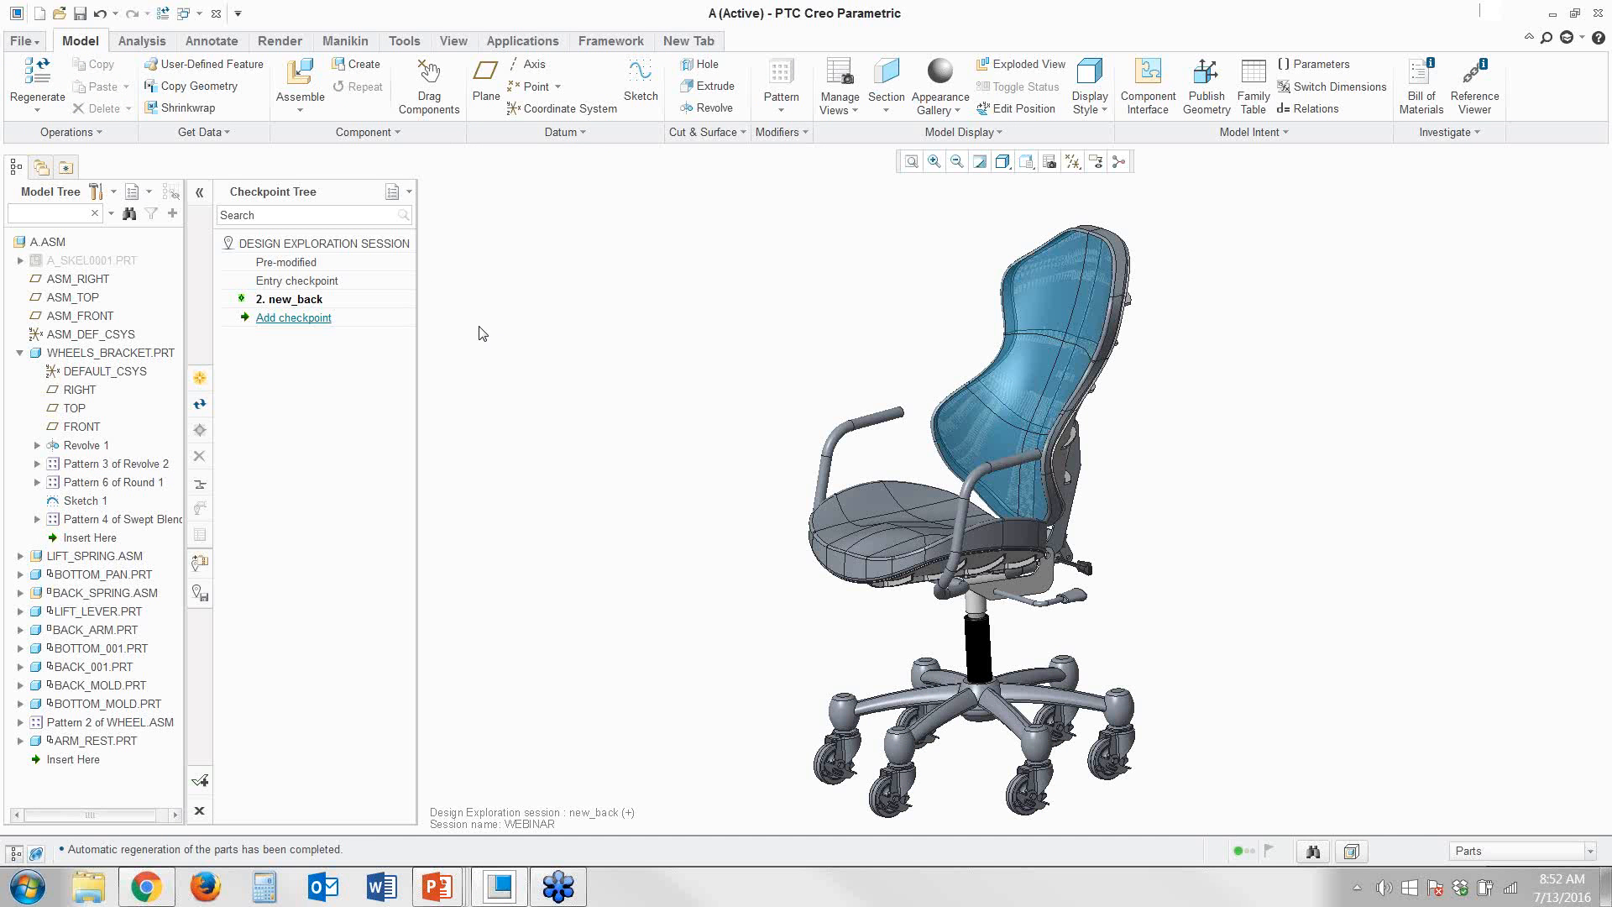
Add a checkpoint named 6_wheels to the exploration session
{"action": "double_click", "coordinate": [318, 318]}
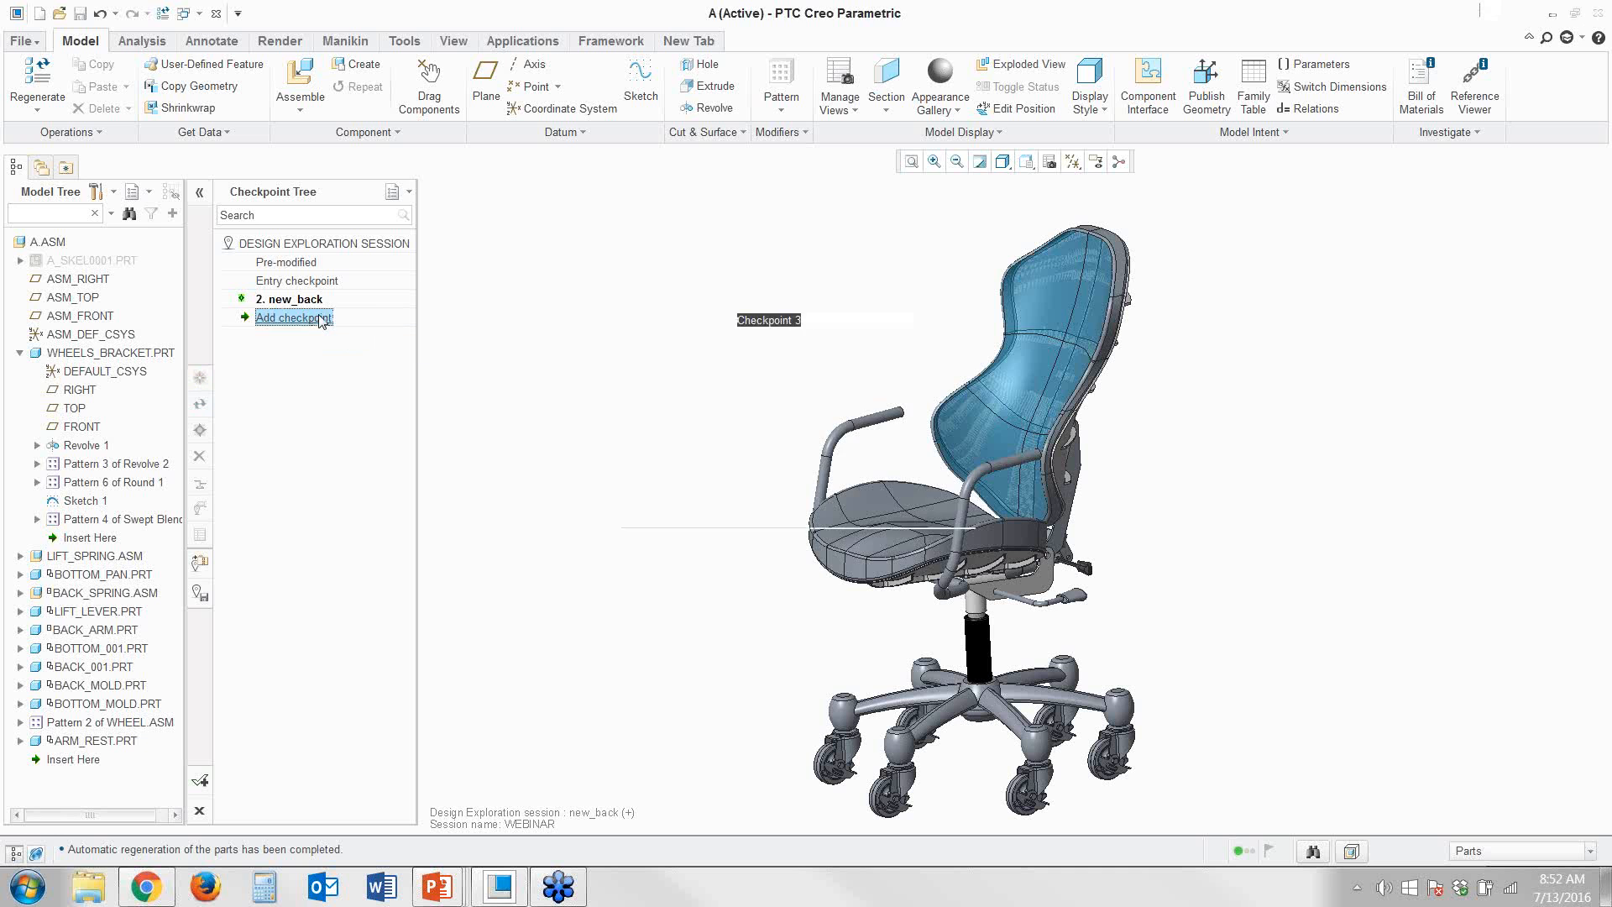
{"action": "type", "text": "6"}
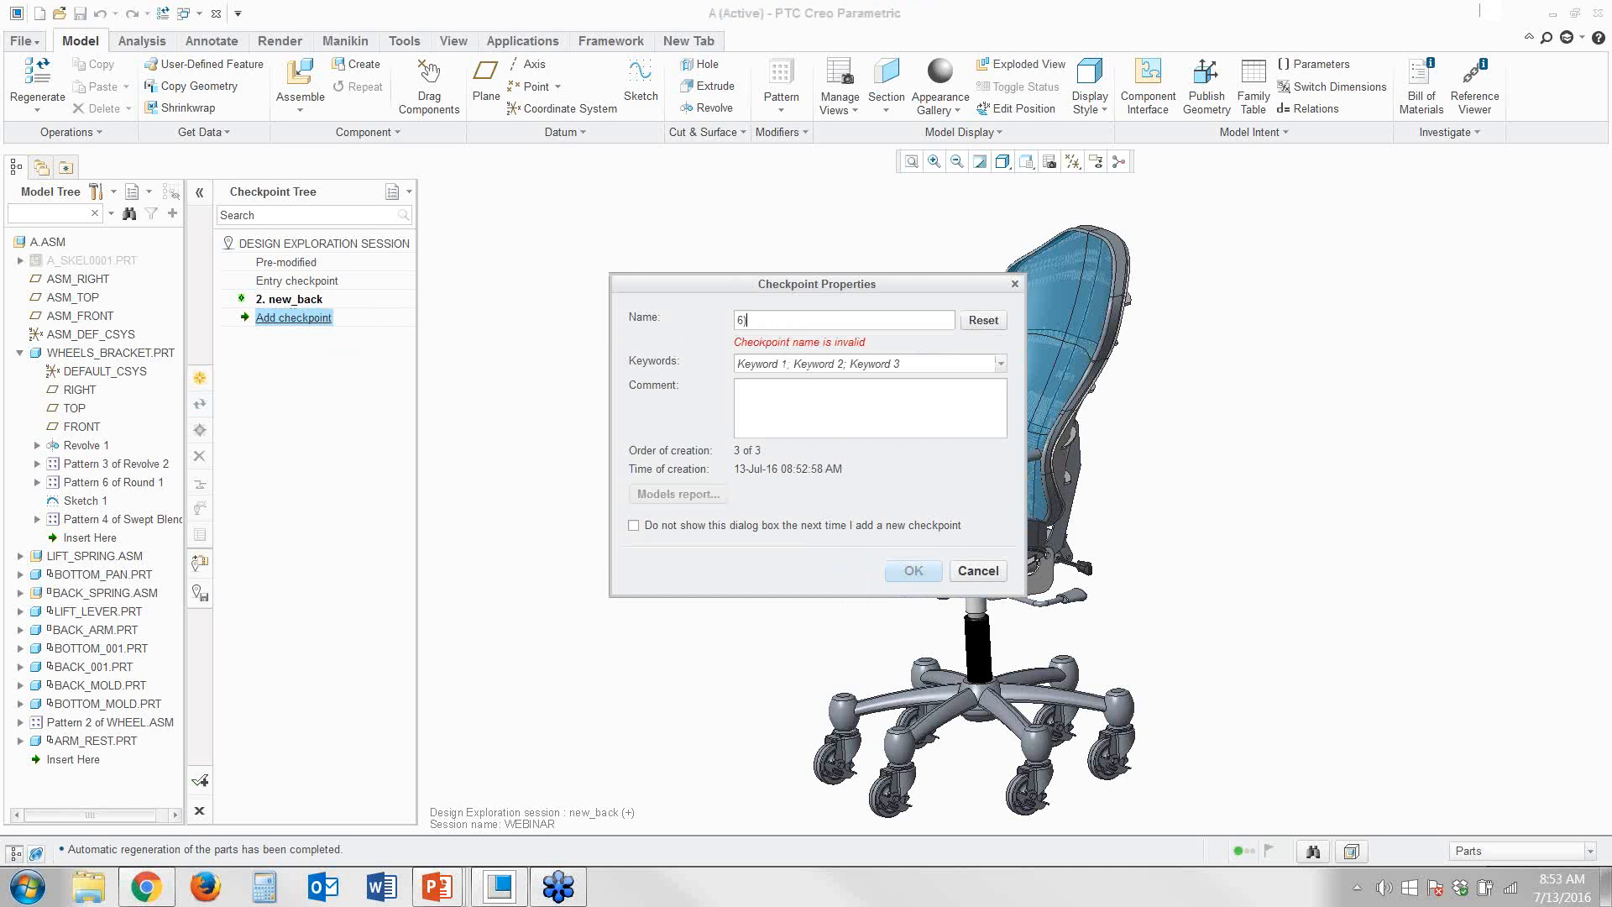
{"action": "type", "text": "_w"}
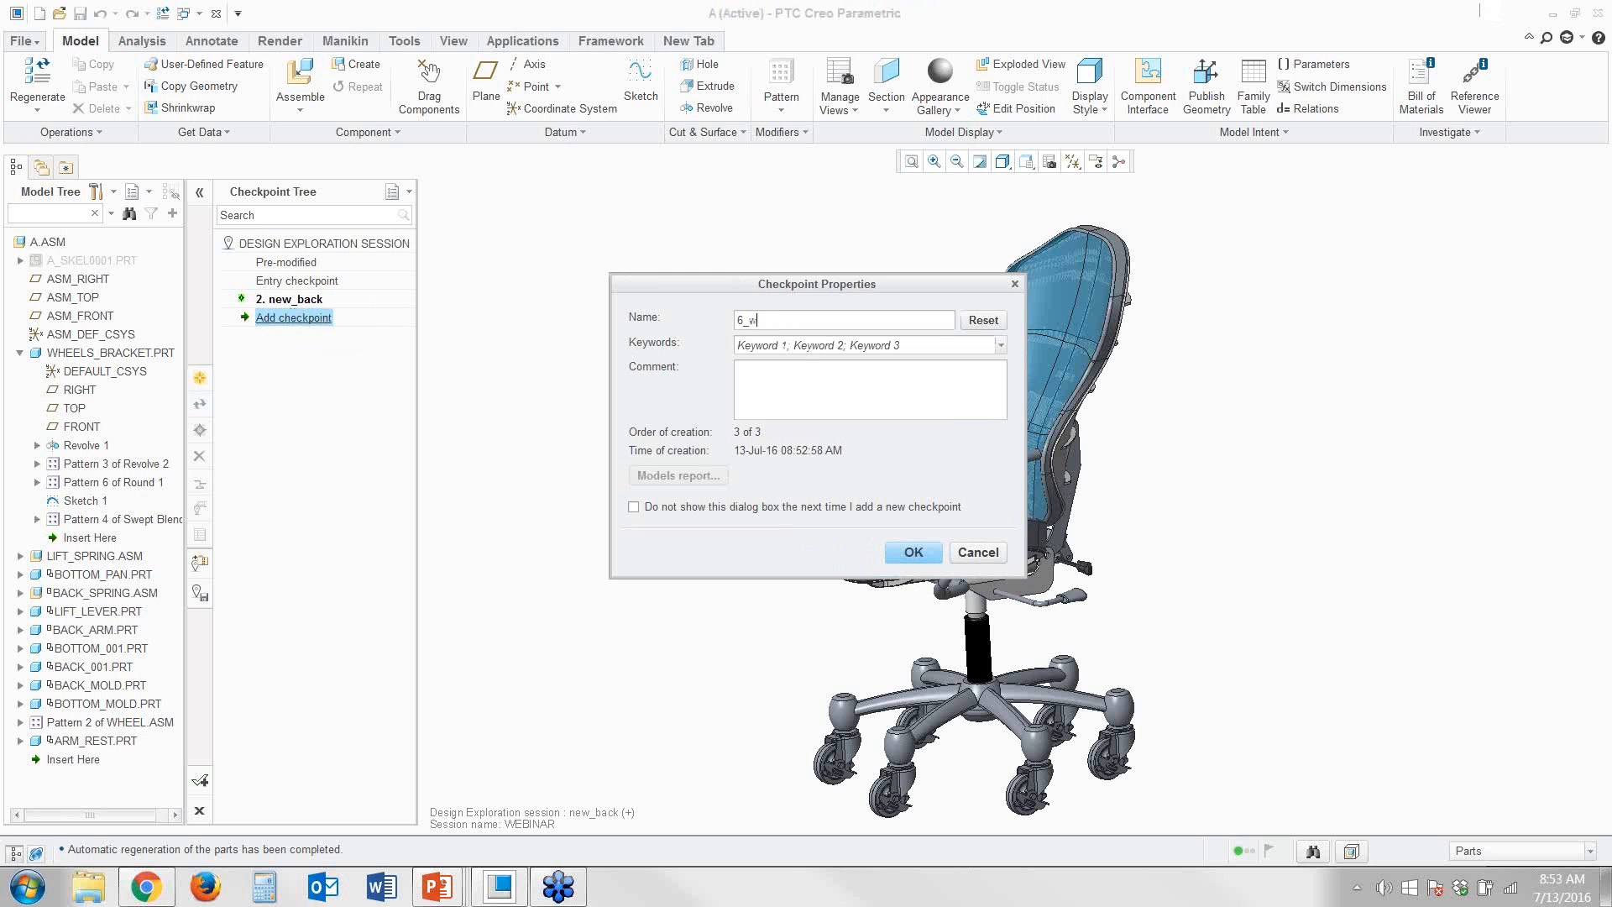
{"action": "type", "text": "heels"}
{"action": "left_click", "coordinate": [918, 553]}
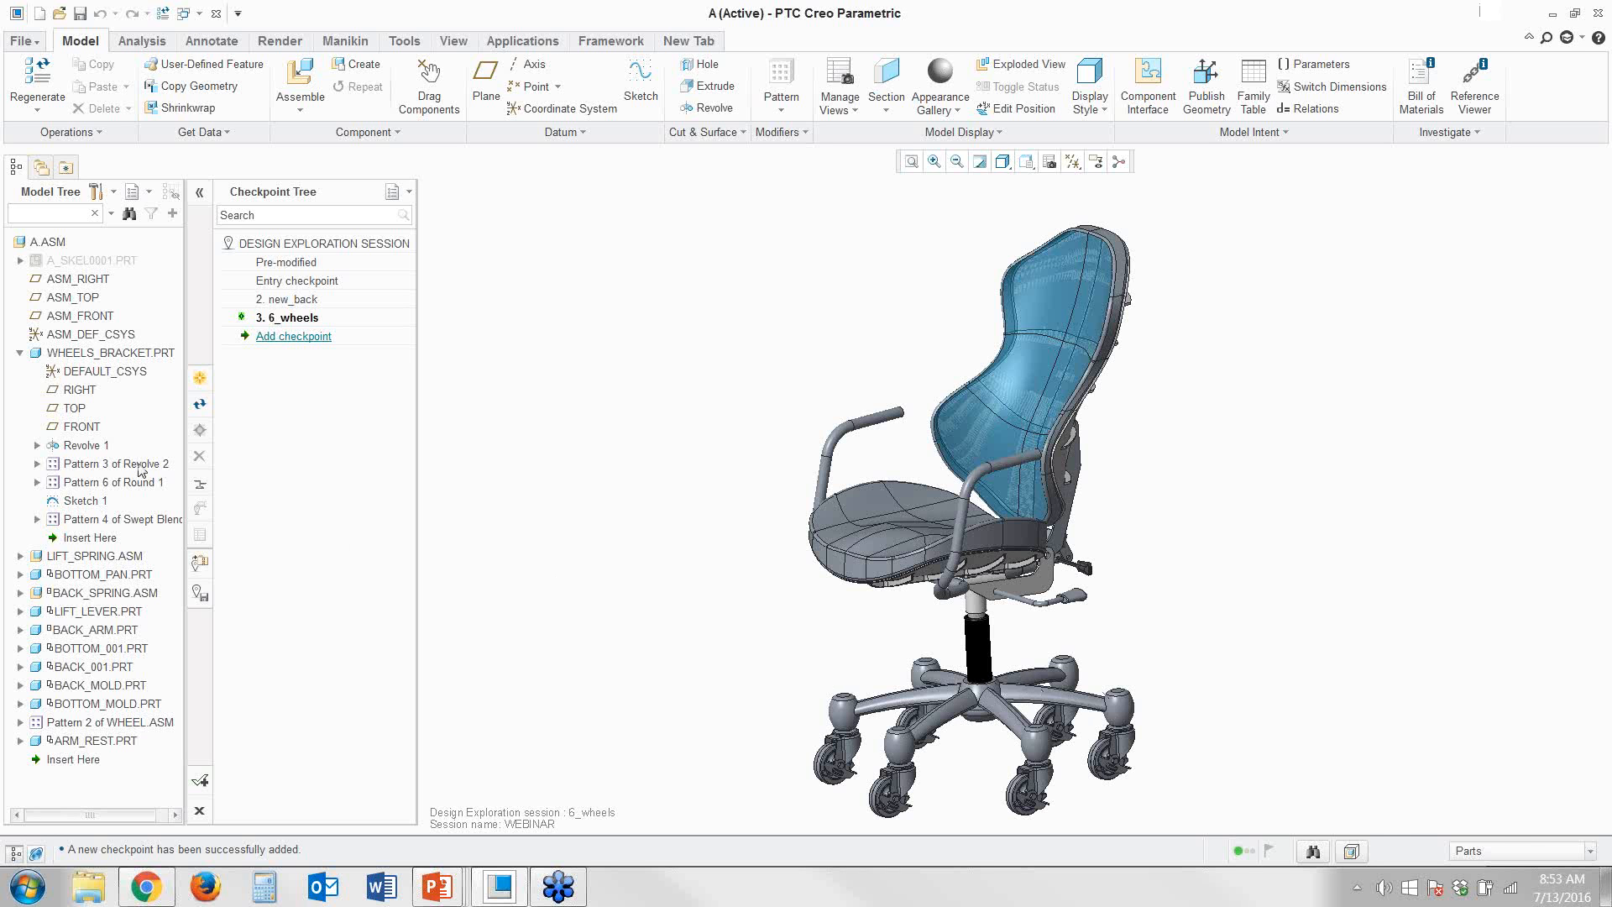
Edit Sketch 1 of WHEELS_BRACKET.PRT so the leg's curve bows upward into a higher arch between hub and wheel
{"action": "right_click", "coordinate": [84, 501]}
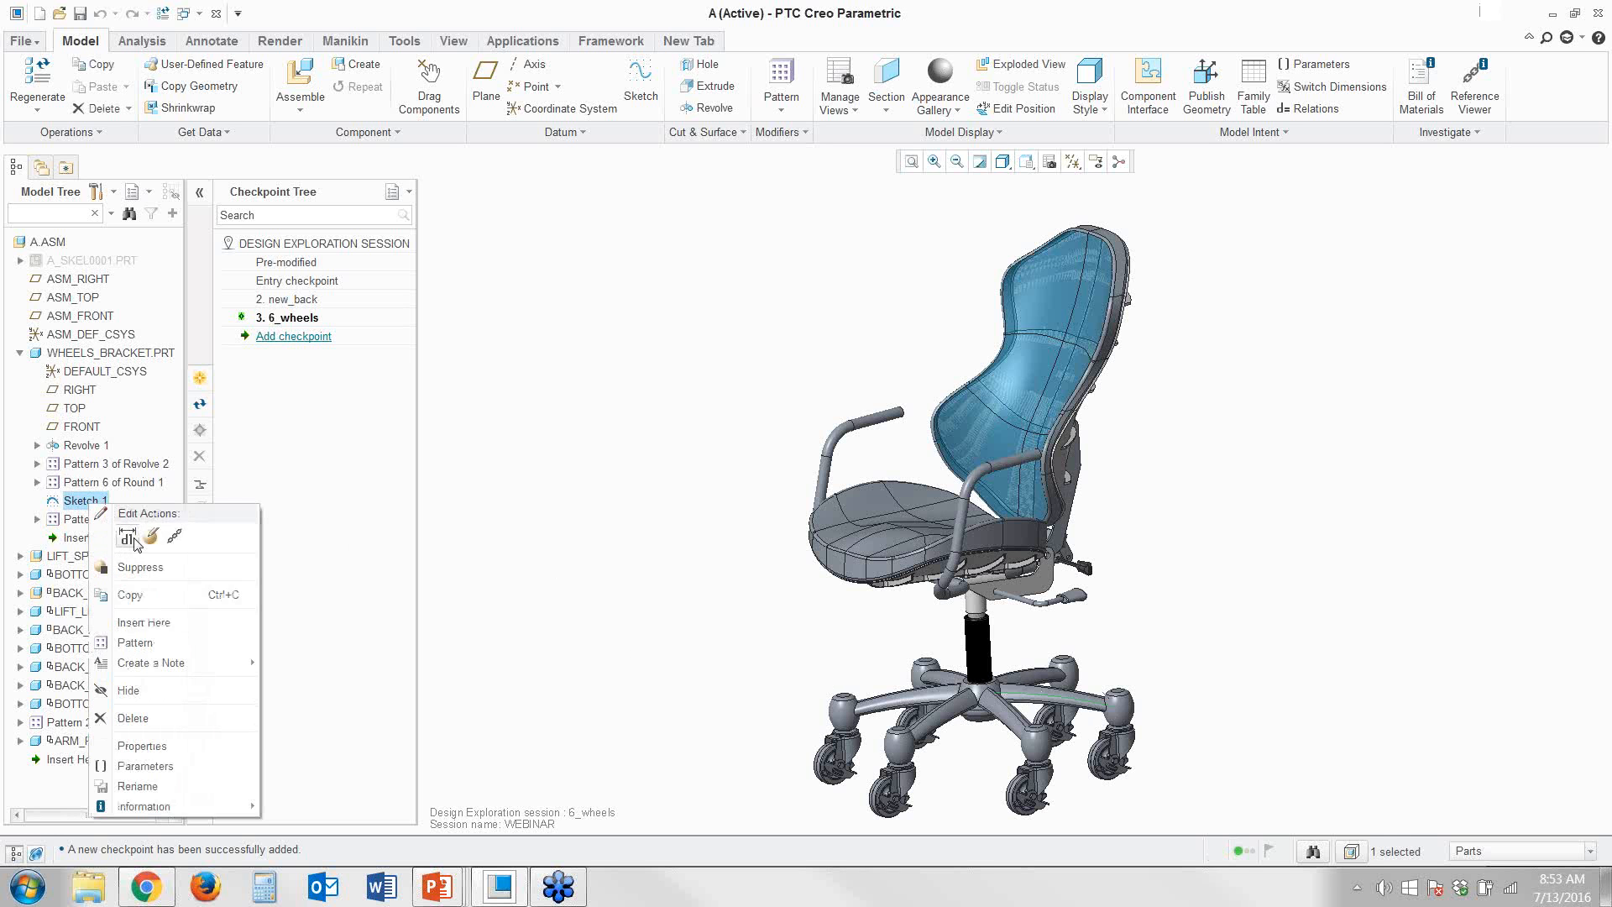
{"action": "left_click", "coordinate": [133, 539]}
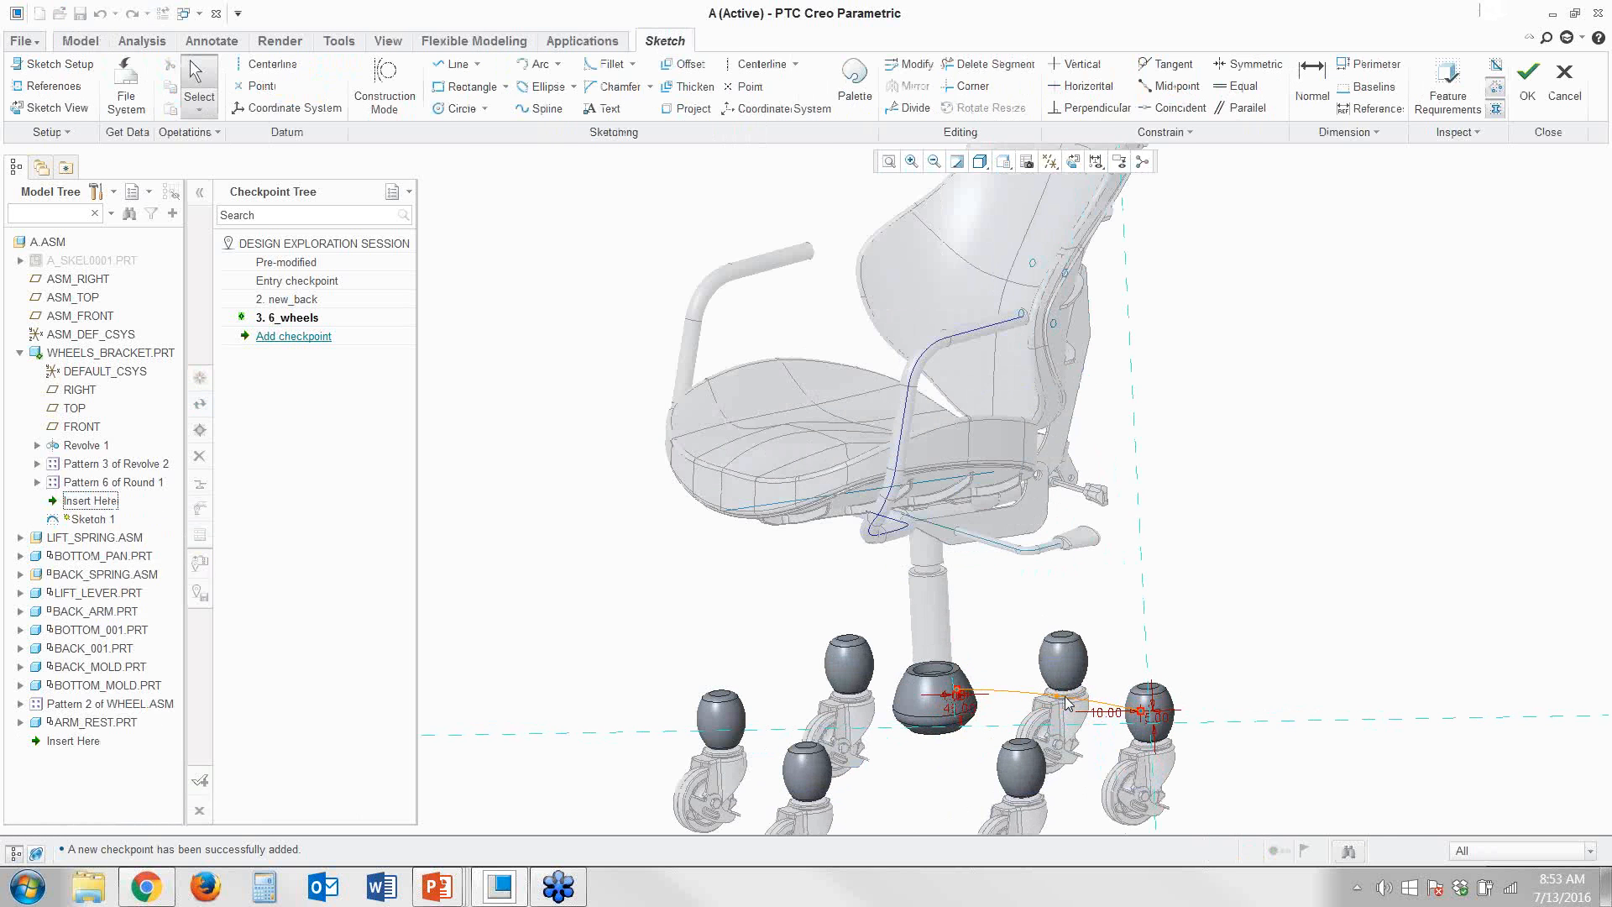
{"action": "scroll", "coordinate": [1065, 707], "scroll_direction": "down", "scroll_amount": 3}
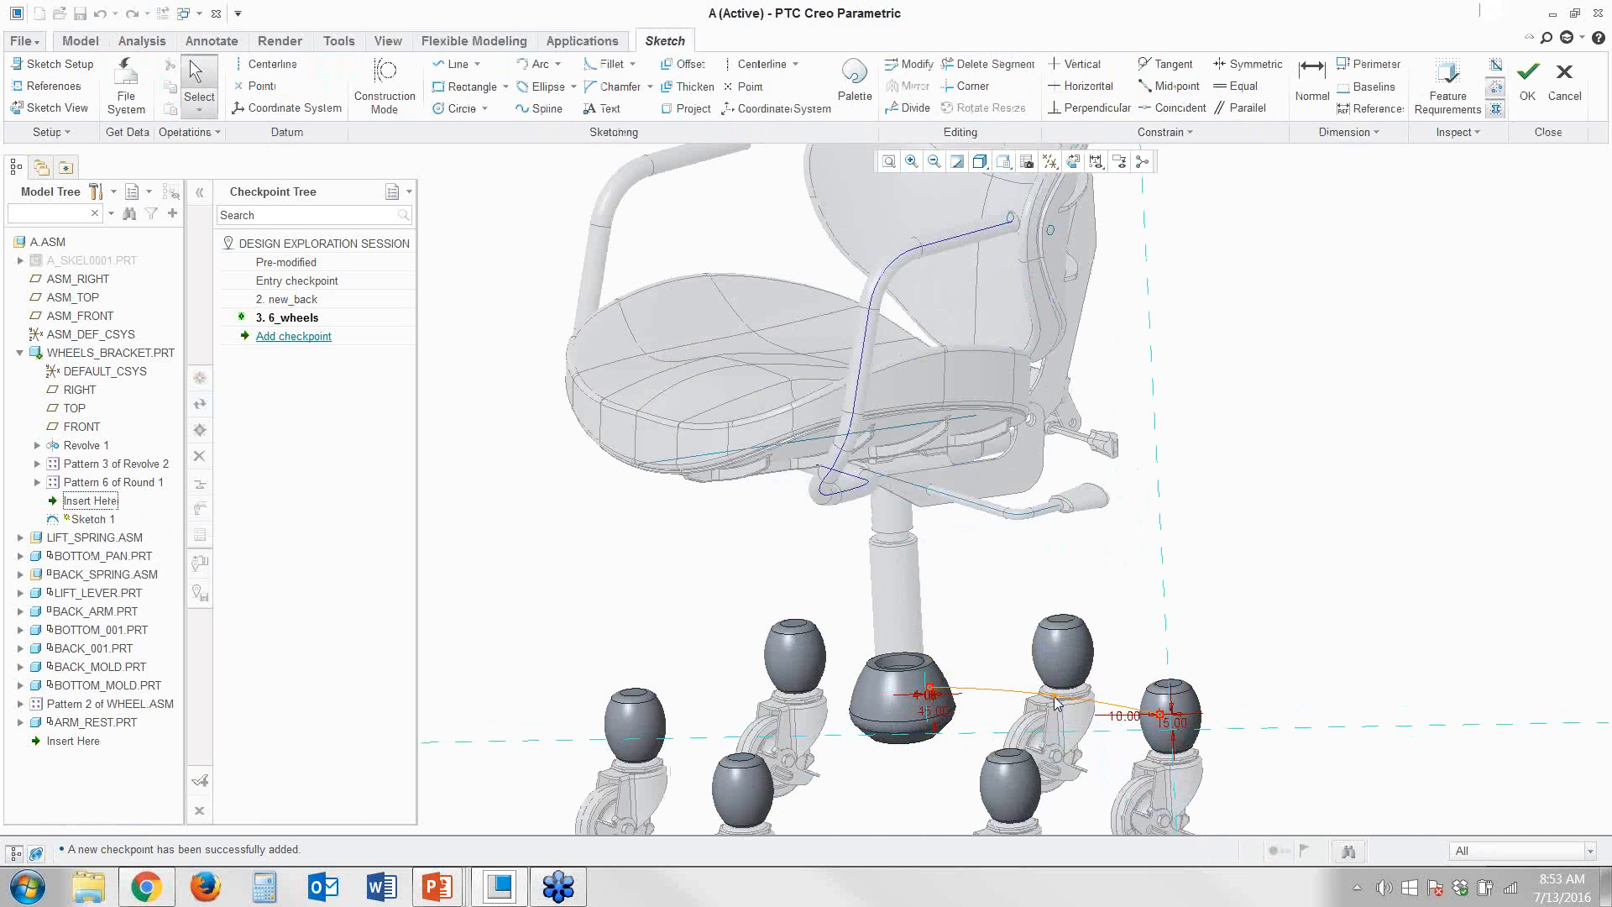
{"action": "left_click_drag", "start_coordinate": [1056, 704], "coordinate": [1062, 668]}
{"action": "left_click", "coordinate": [993, 701]}
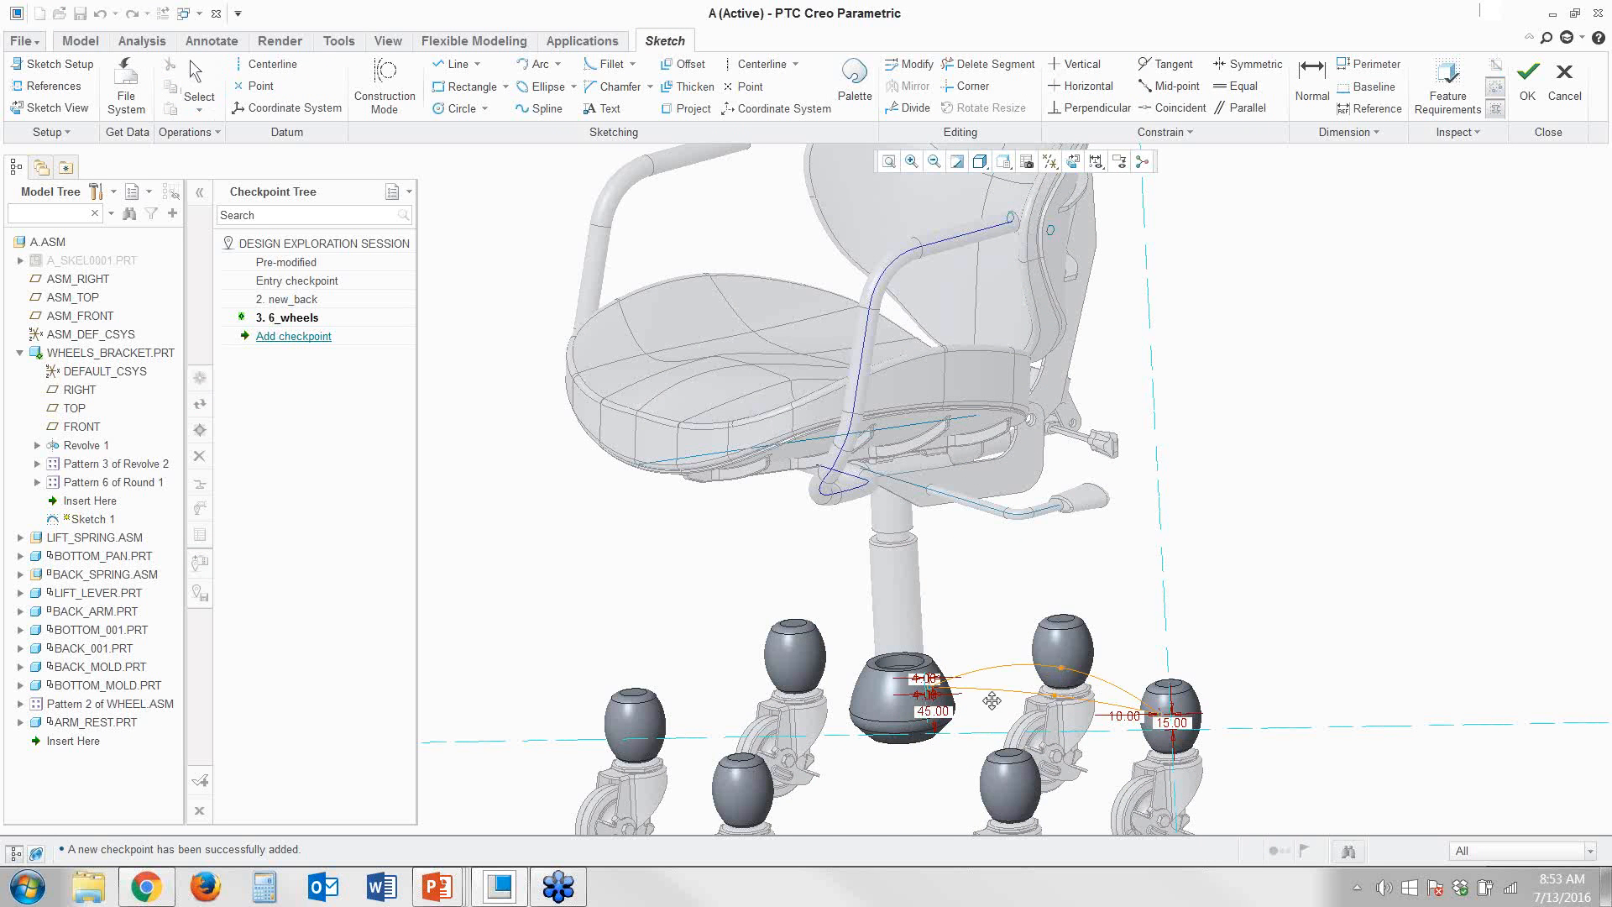
{"action": "left_click", "coordinate": [1527, 80]}
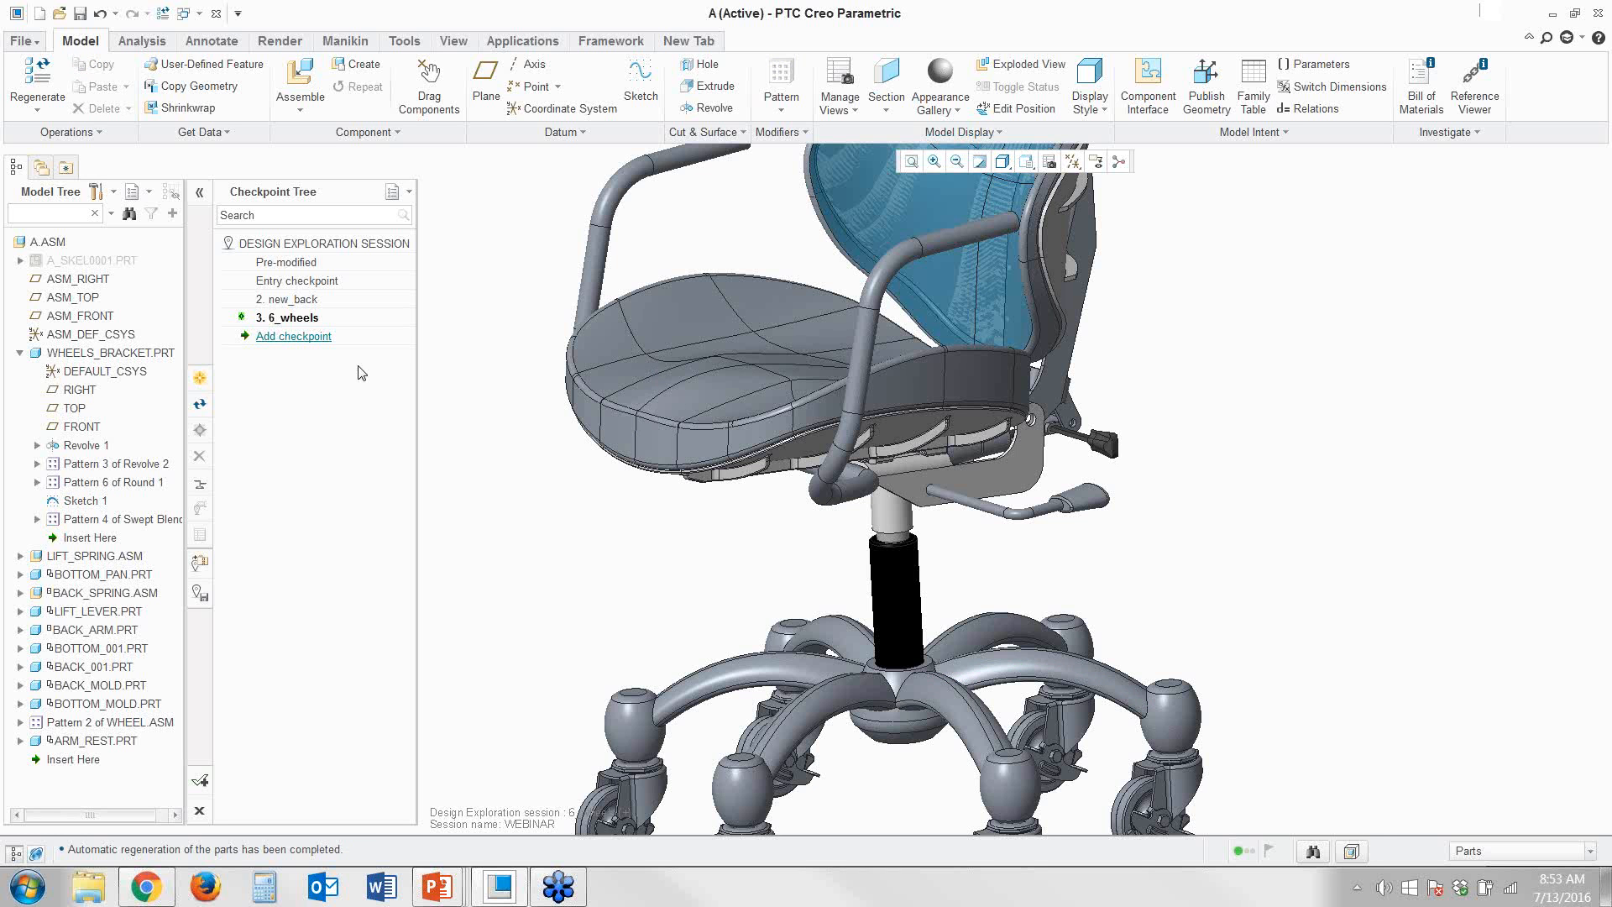
Add a checkpoint named arched_wheels for the arched legs
{"action": "double_click", "coordinate": [288, 337]}
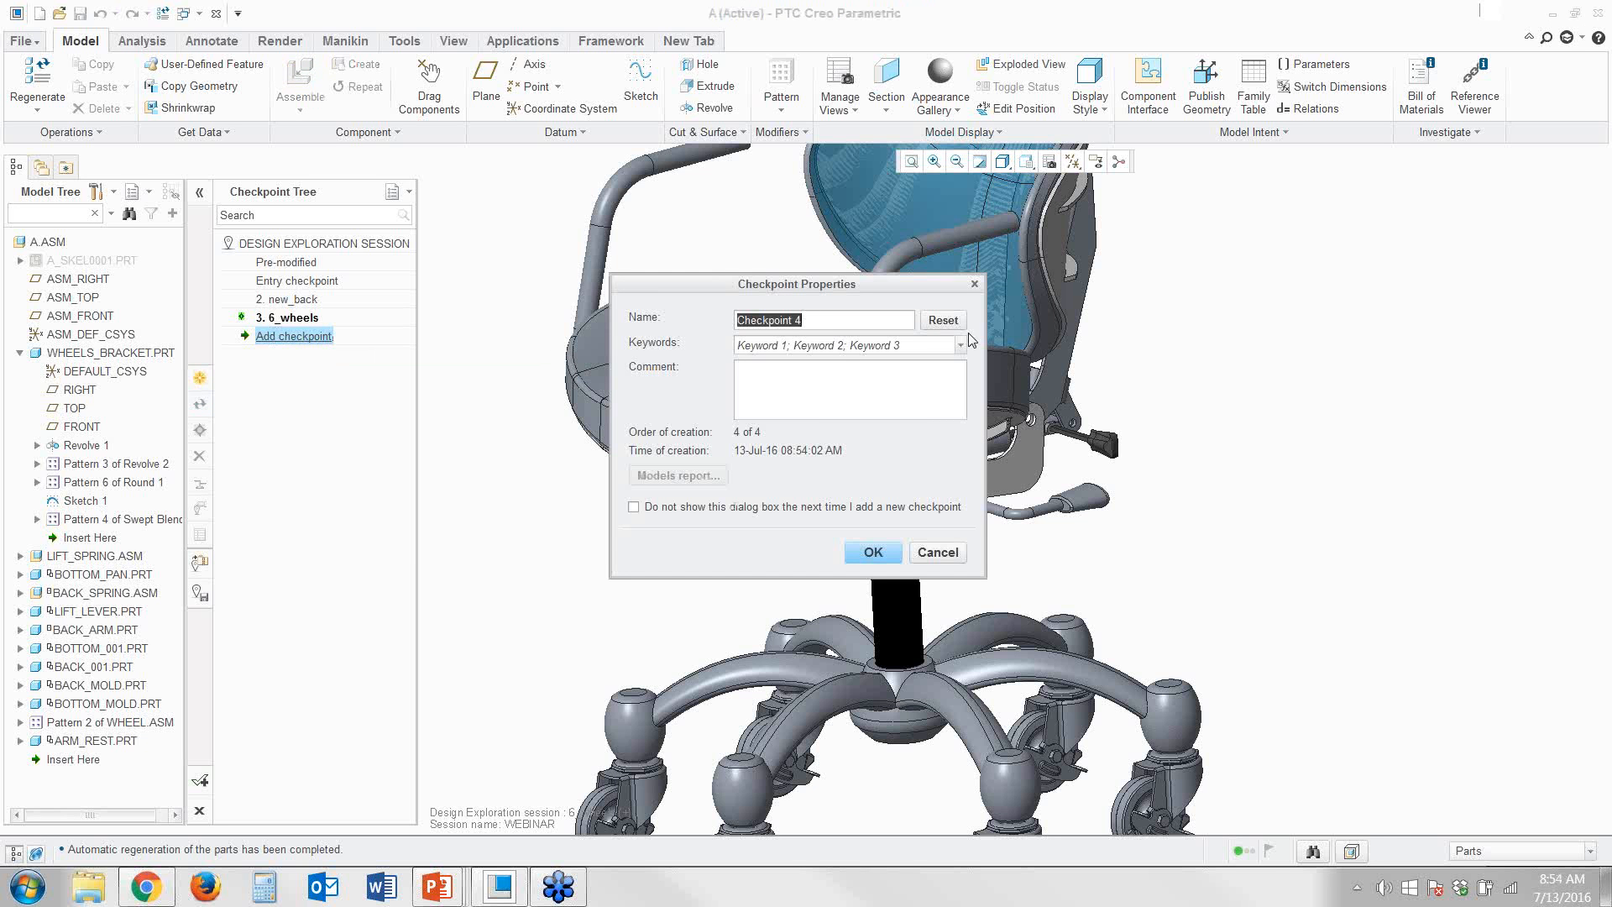
{"action": "type", "text": "arche"}
{"action": "key", "text": "BackSpace"}
{"action": "type", "text": "arched_wheels"}
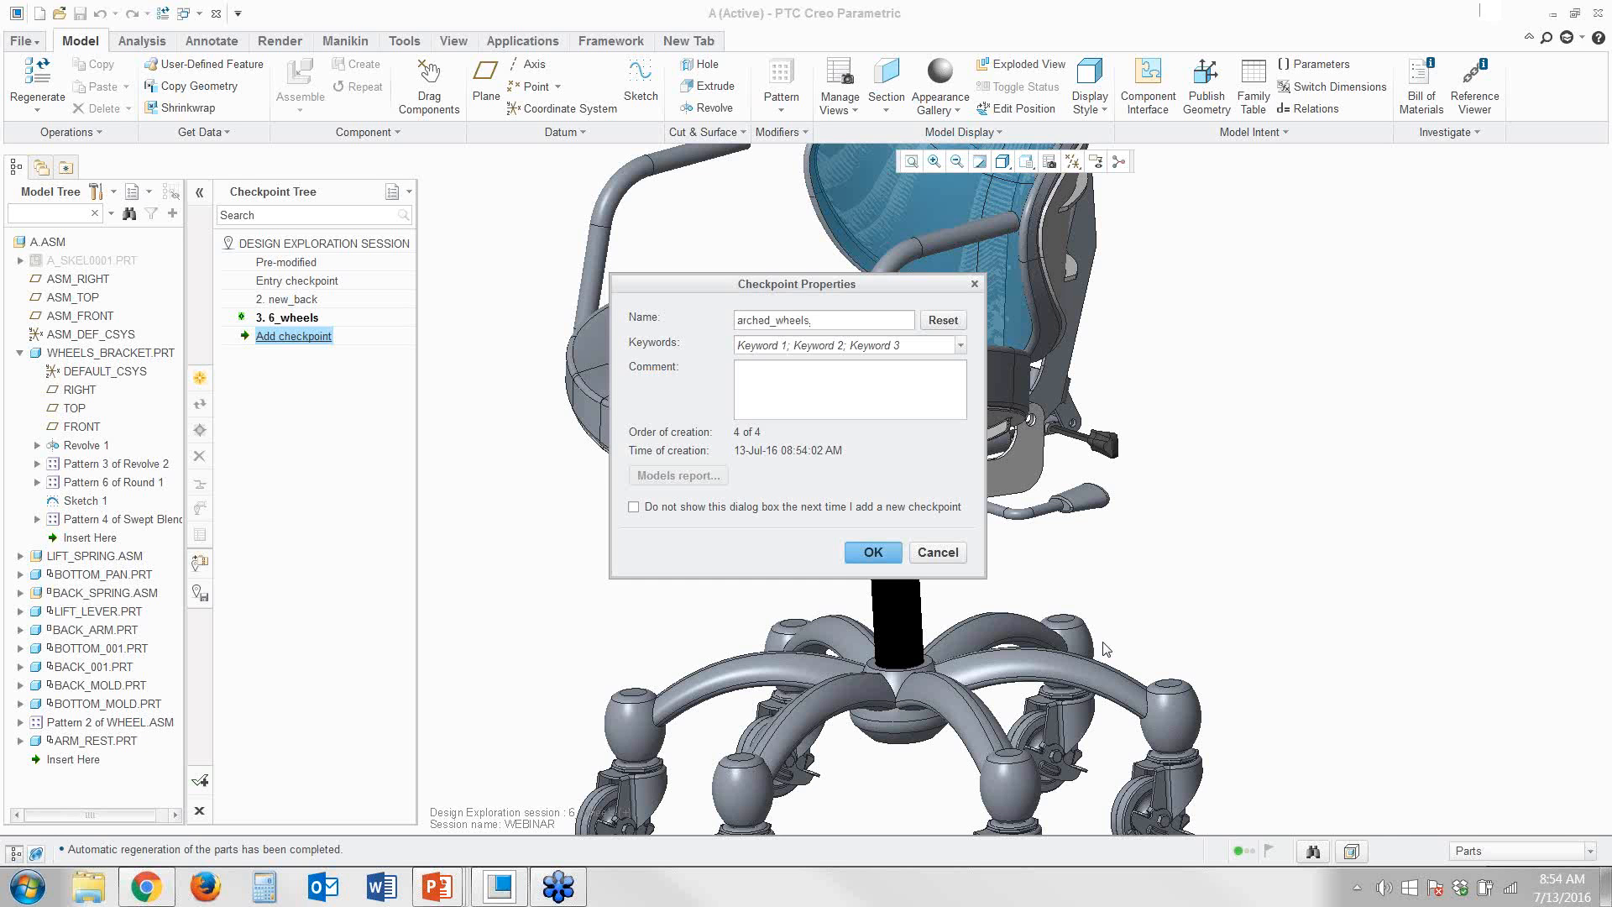
{"action": "key", "text": "Return"}
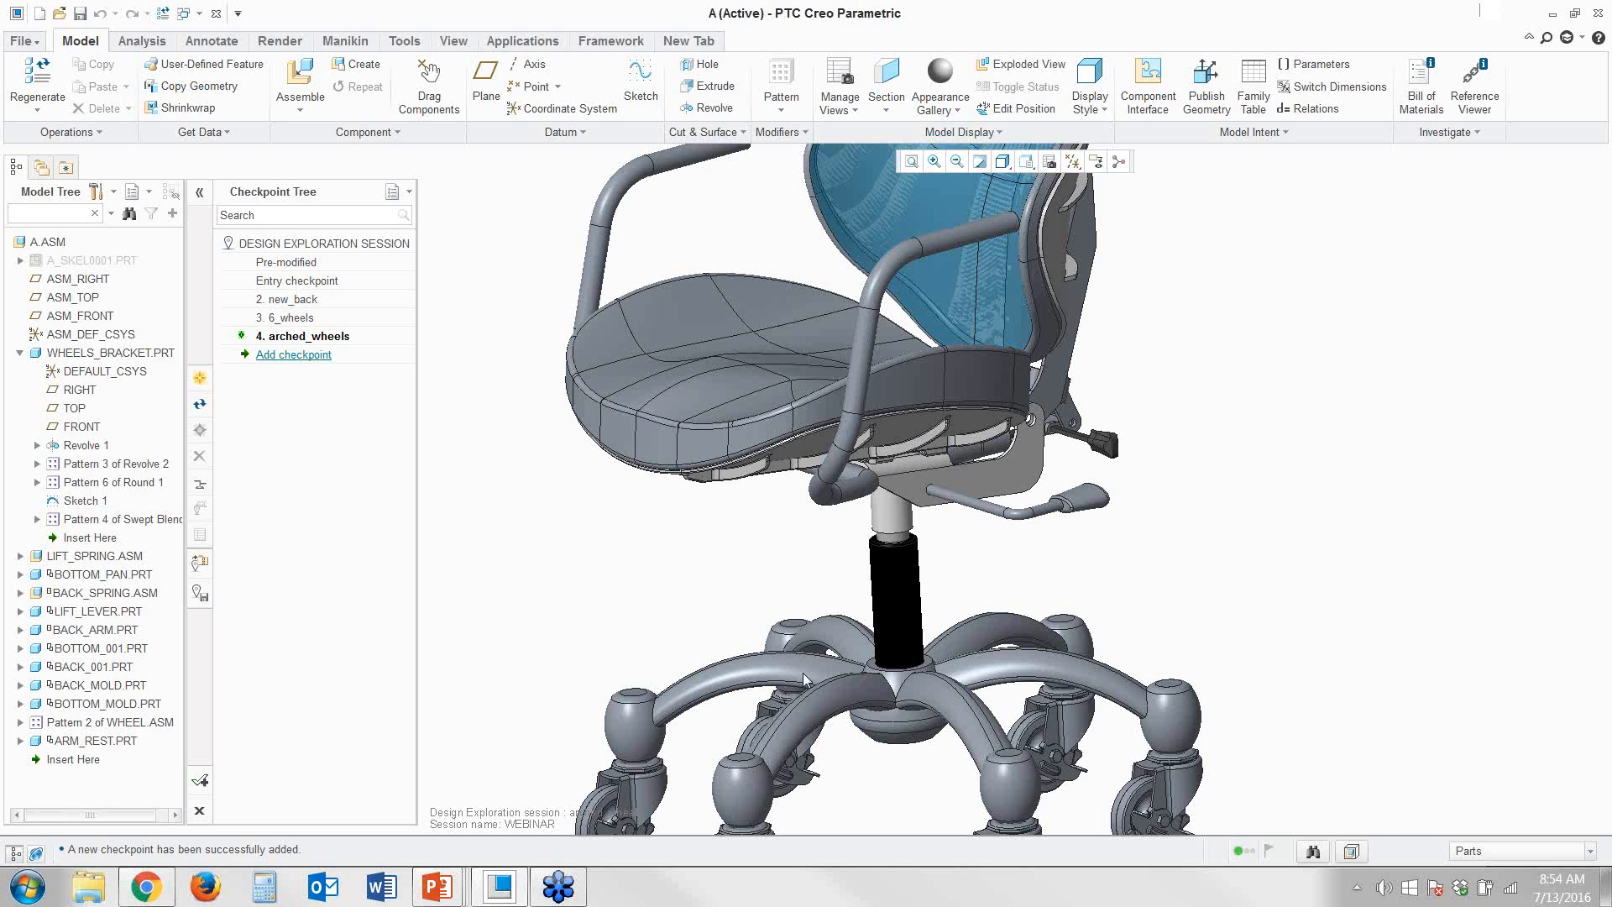
Go back to the new_back checkpoint to view the chair, and make 6_wheels the active checkpoint
{"action": "scroll", "coordinate": [803, 673], "scroll_direction": "up", "scroll_amount": 4}
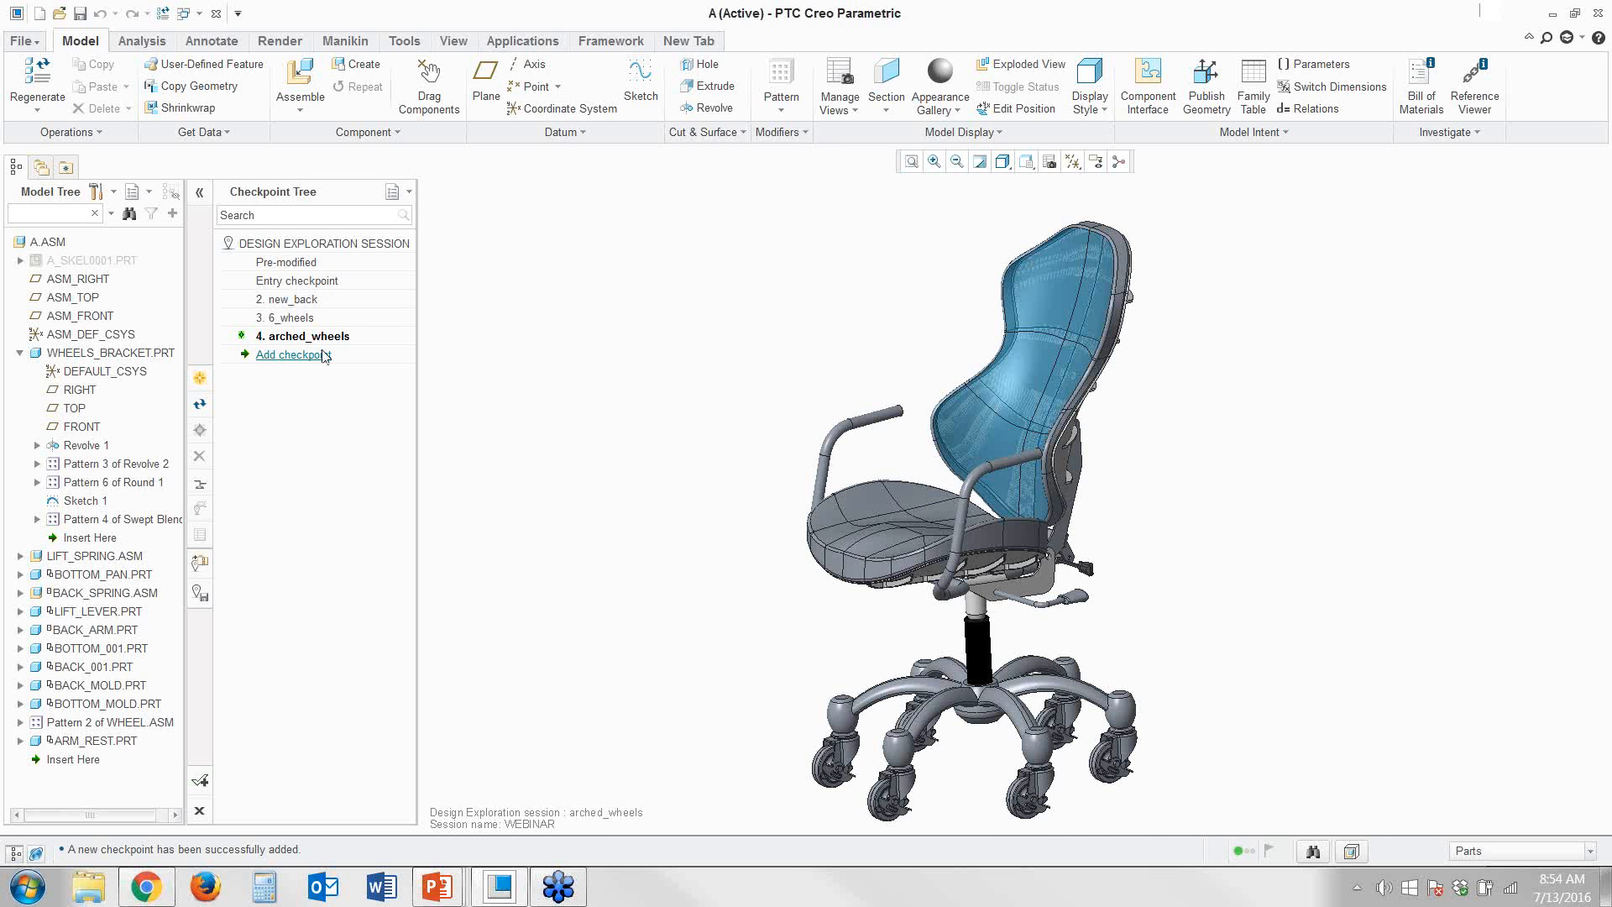
{"action": "double_click", "coordinate": [301, 300]}
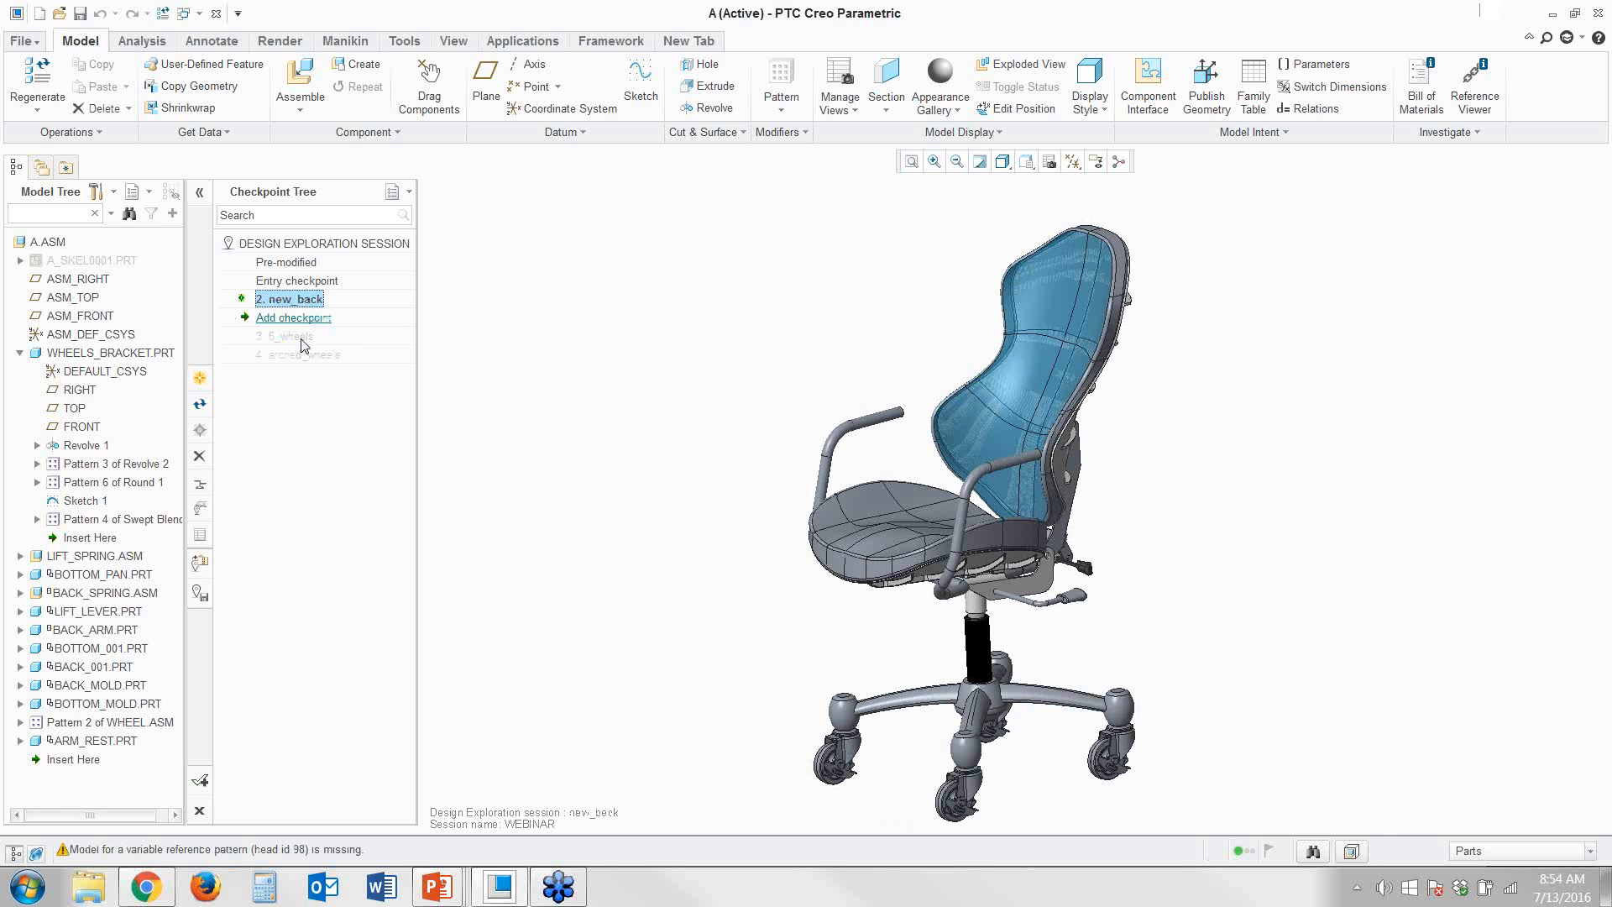
{"action": "double_click", "coordinate": [299, 336]}
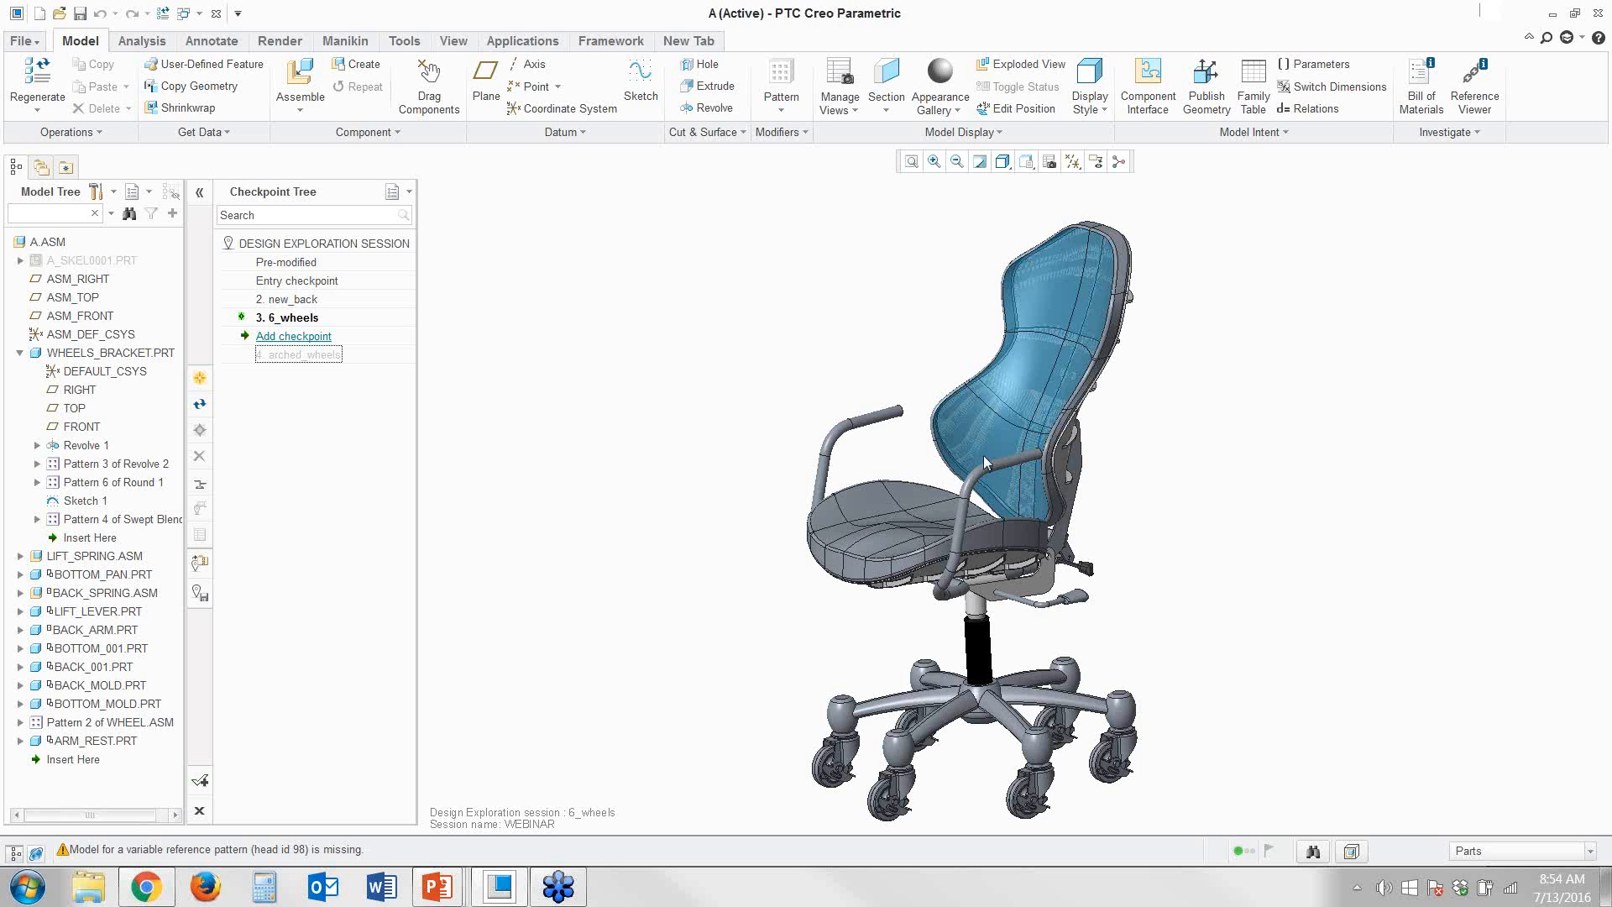
Try moving the backrest on its spring in the six-wheel version of the chair
{"action": "left_click", "coordinate": [1105, 256]}
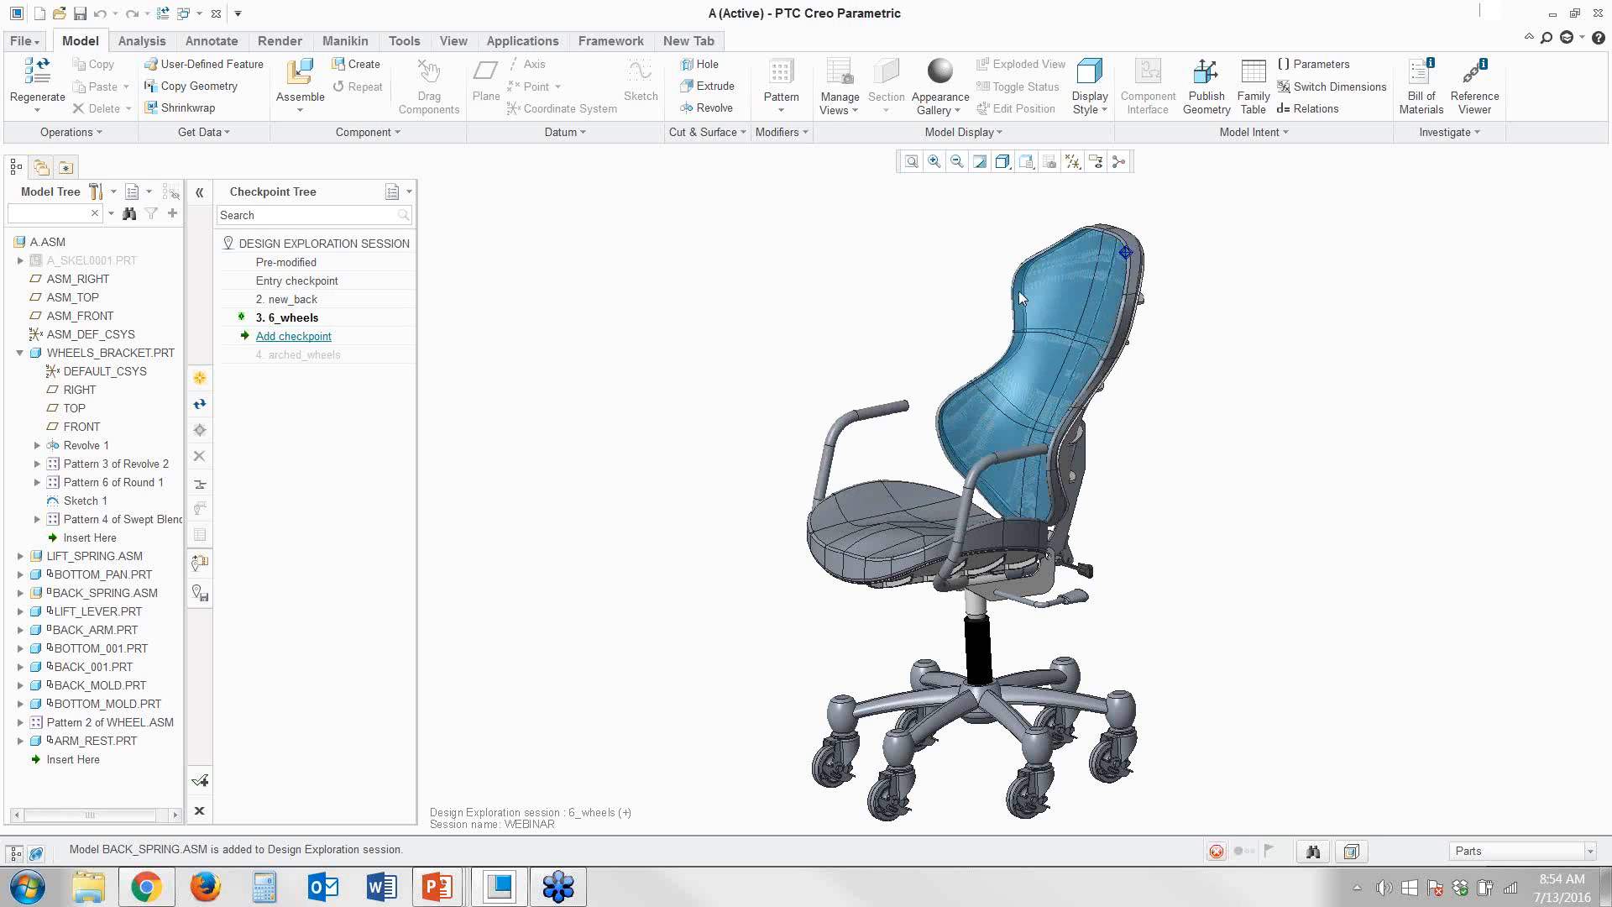
{"action": "left_click", "coordinate": [992, 300]}
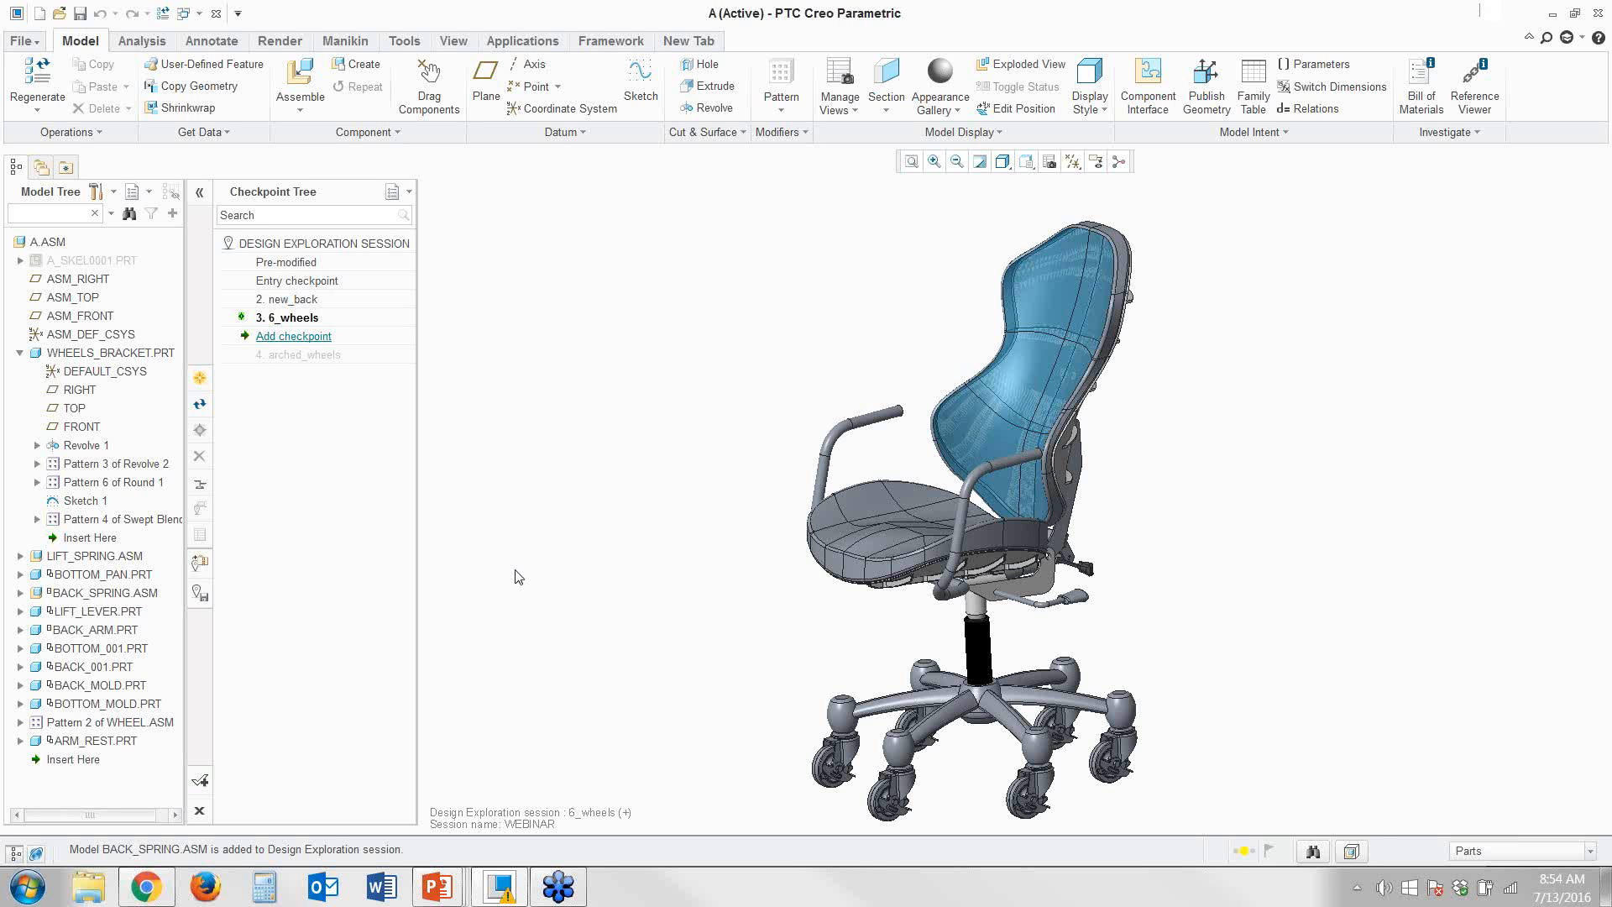
Suppress the TO_BOTTOM group in ARM_REST.PRT and resume its TO_BACK group to attach the armrests to the back
{"action": "left_click", "coordinate": [21, 741]}
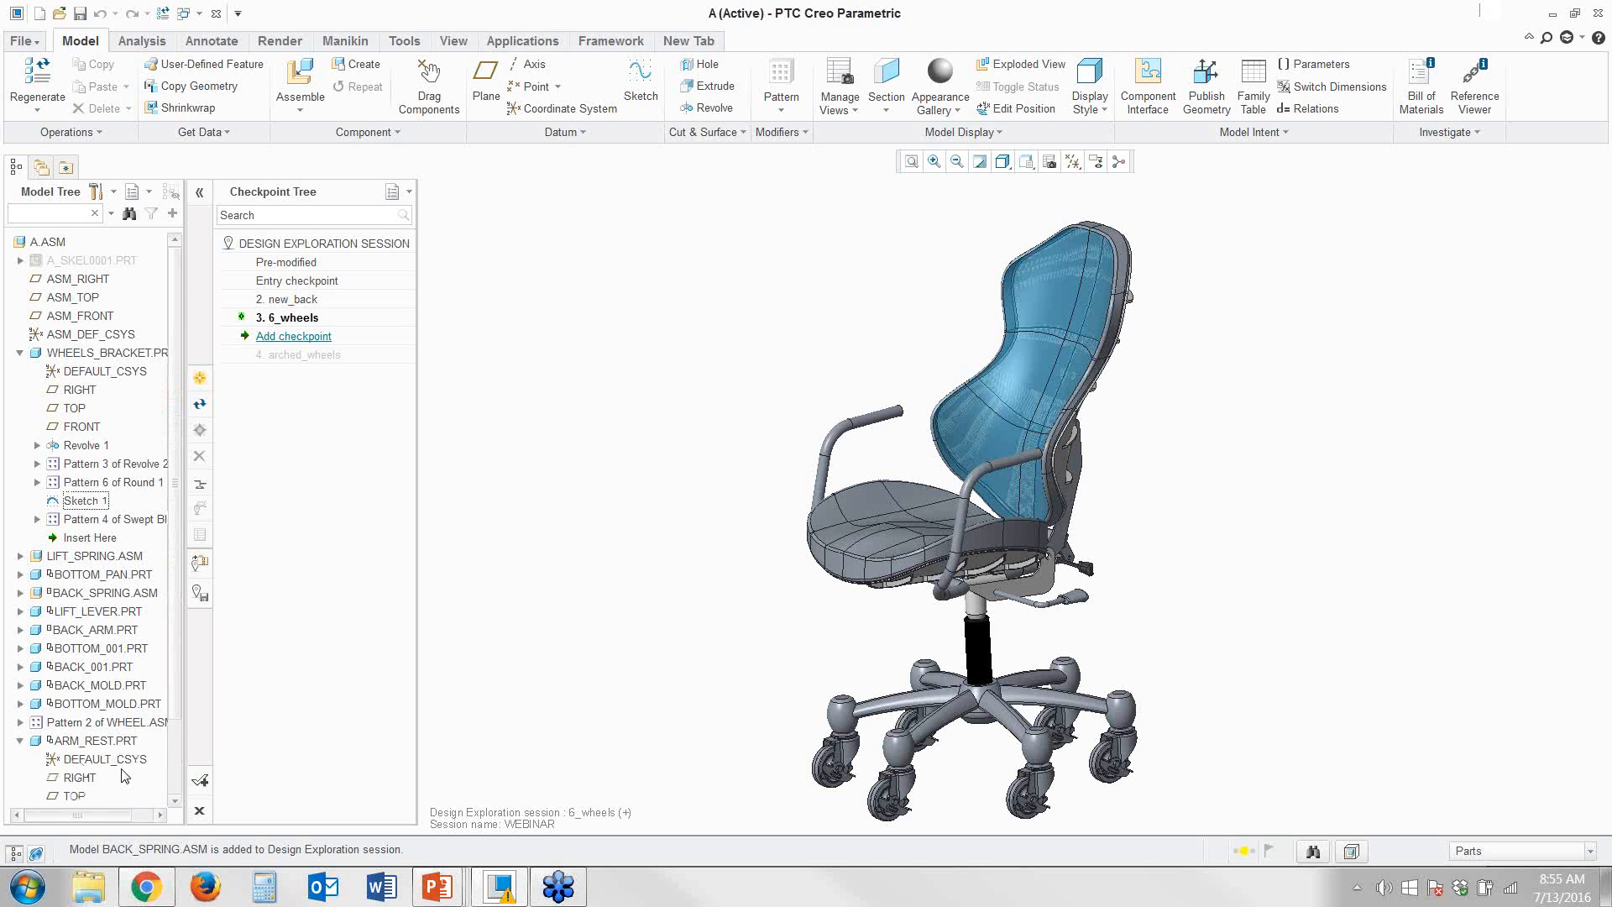
{"action": "scroll", "coordinate": [134, 760], "scroll_direction": "down", "scroll_amount": 2}
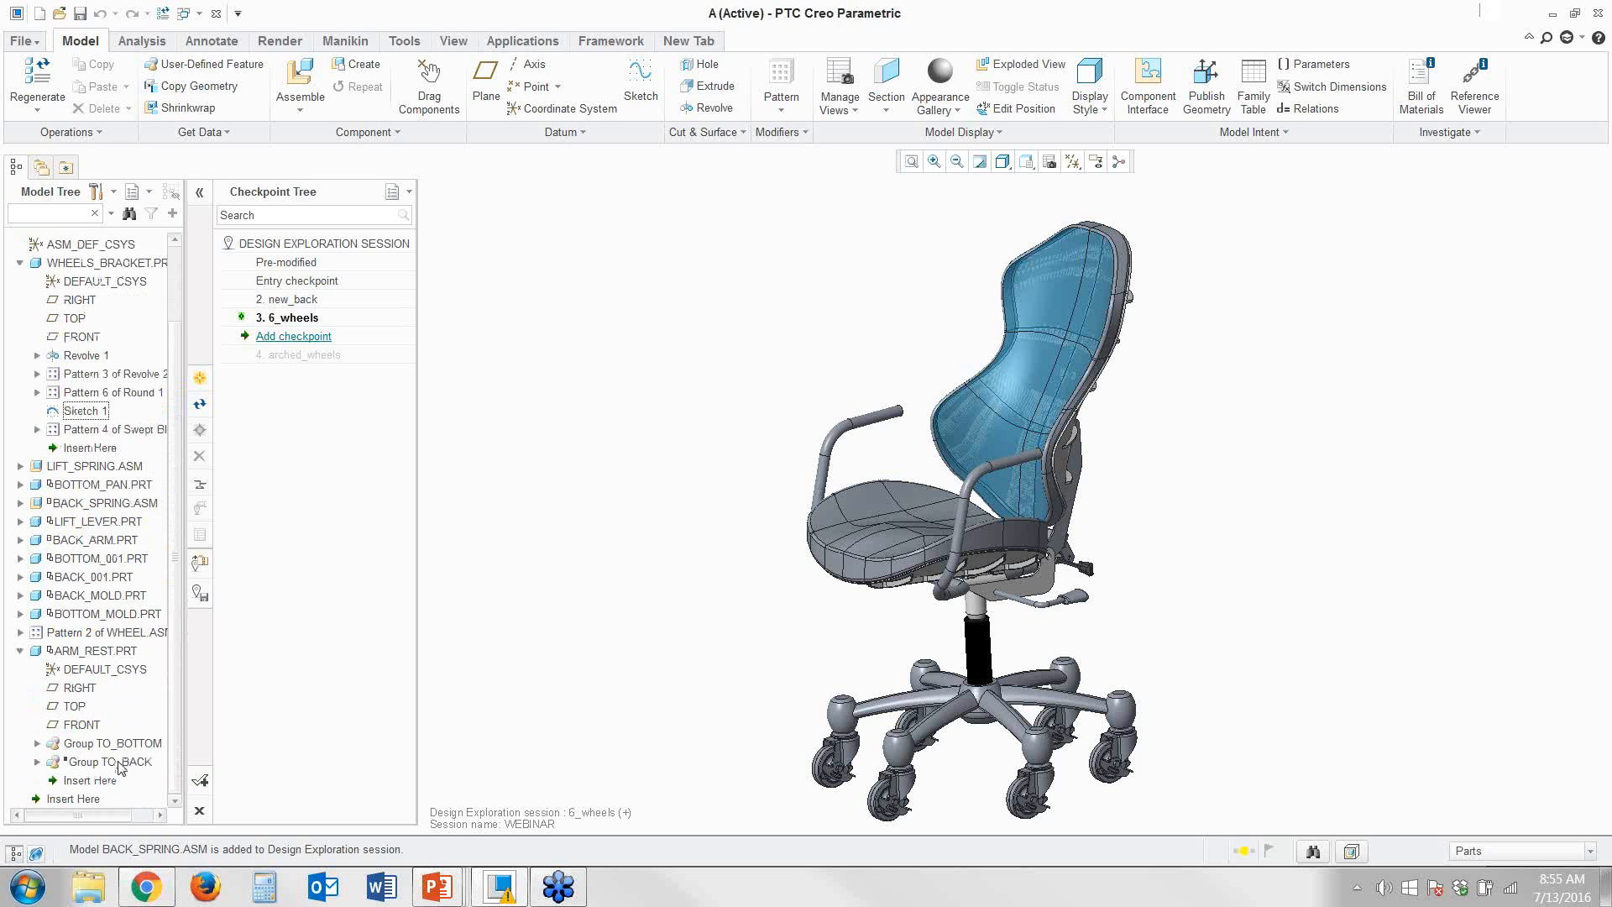
{"action": "left_click", "coordinate": [128, 747]}
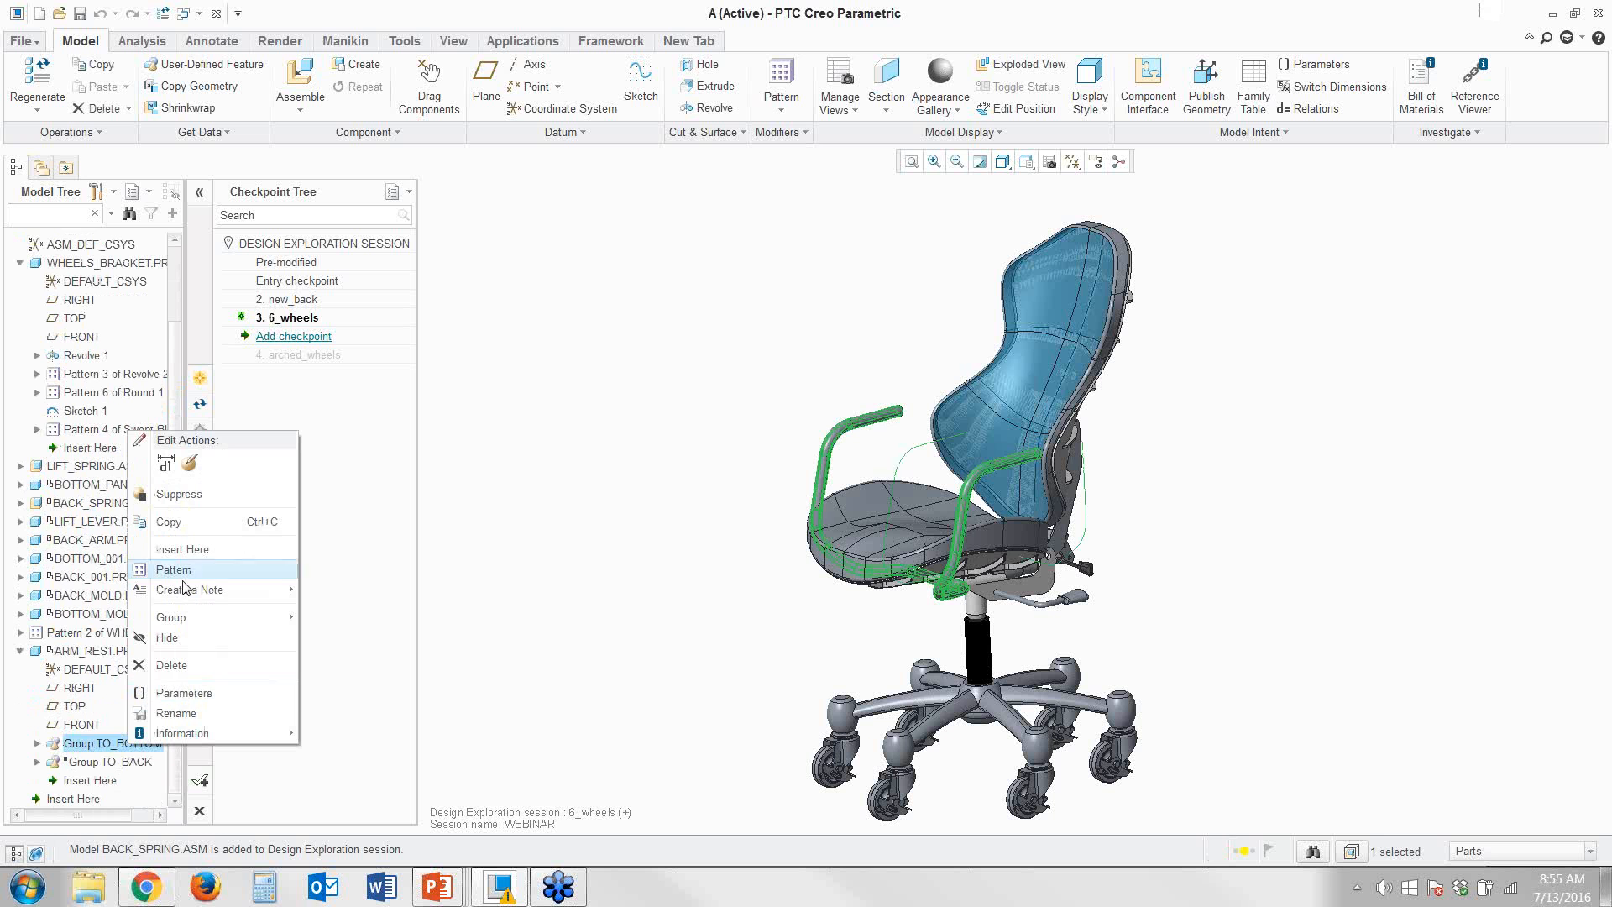
{"action": "left_click", "coordinate": [179, 497]}
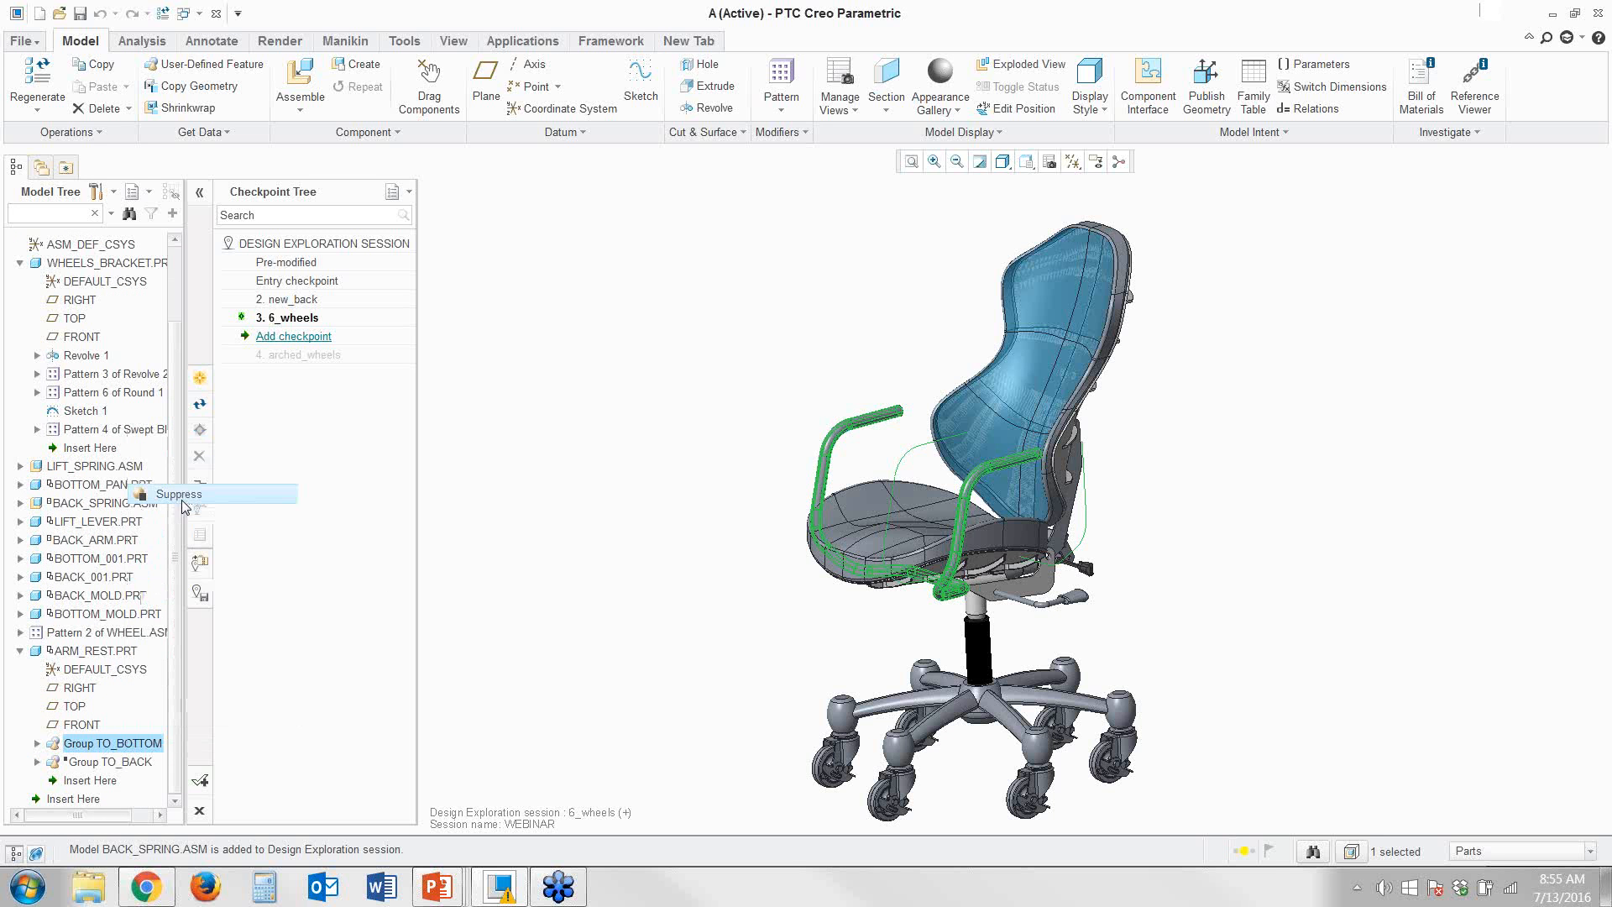
{"action": "key", "text": "Return"}
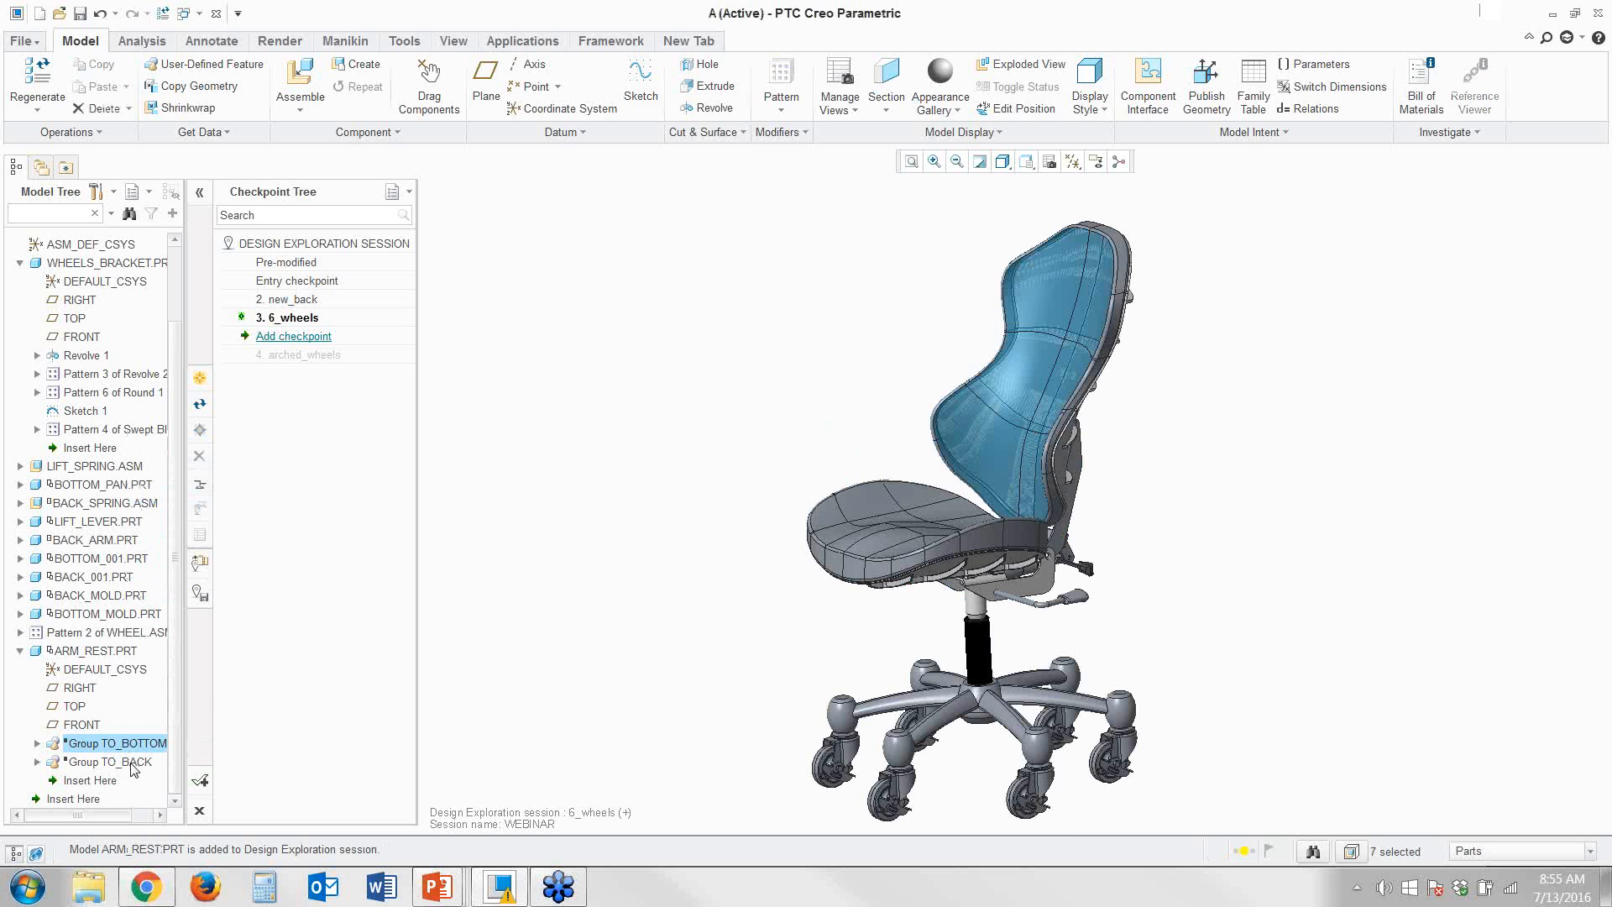
{"action": "right_click", "coordinate": [130, 765]}
{"action": "left_click", "coordinate": [180, 649]}
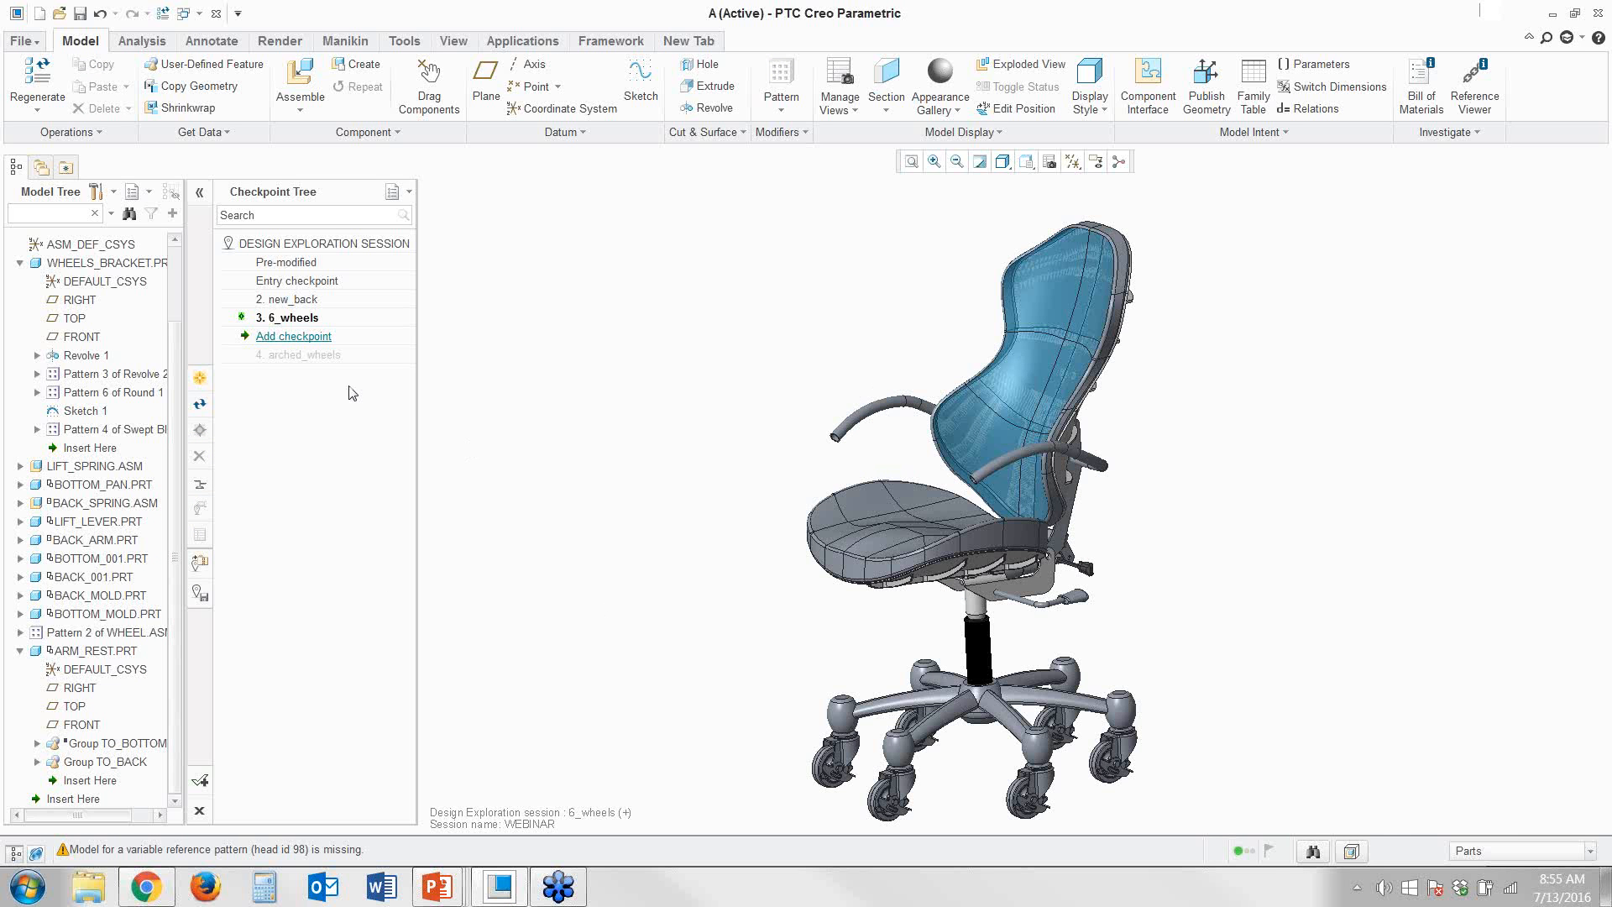
Add a checkpoint named arms_to_back with the comment "arms through bottom will bump against the seat cushion on the bottom"
{"action": "double_click", "coordinate": [298, 337]}
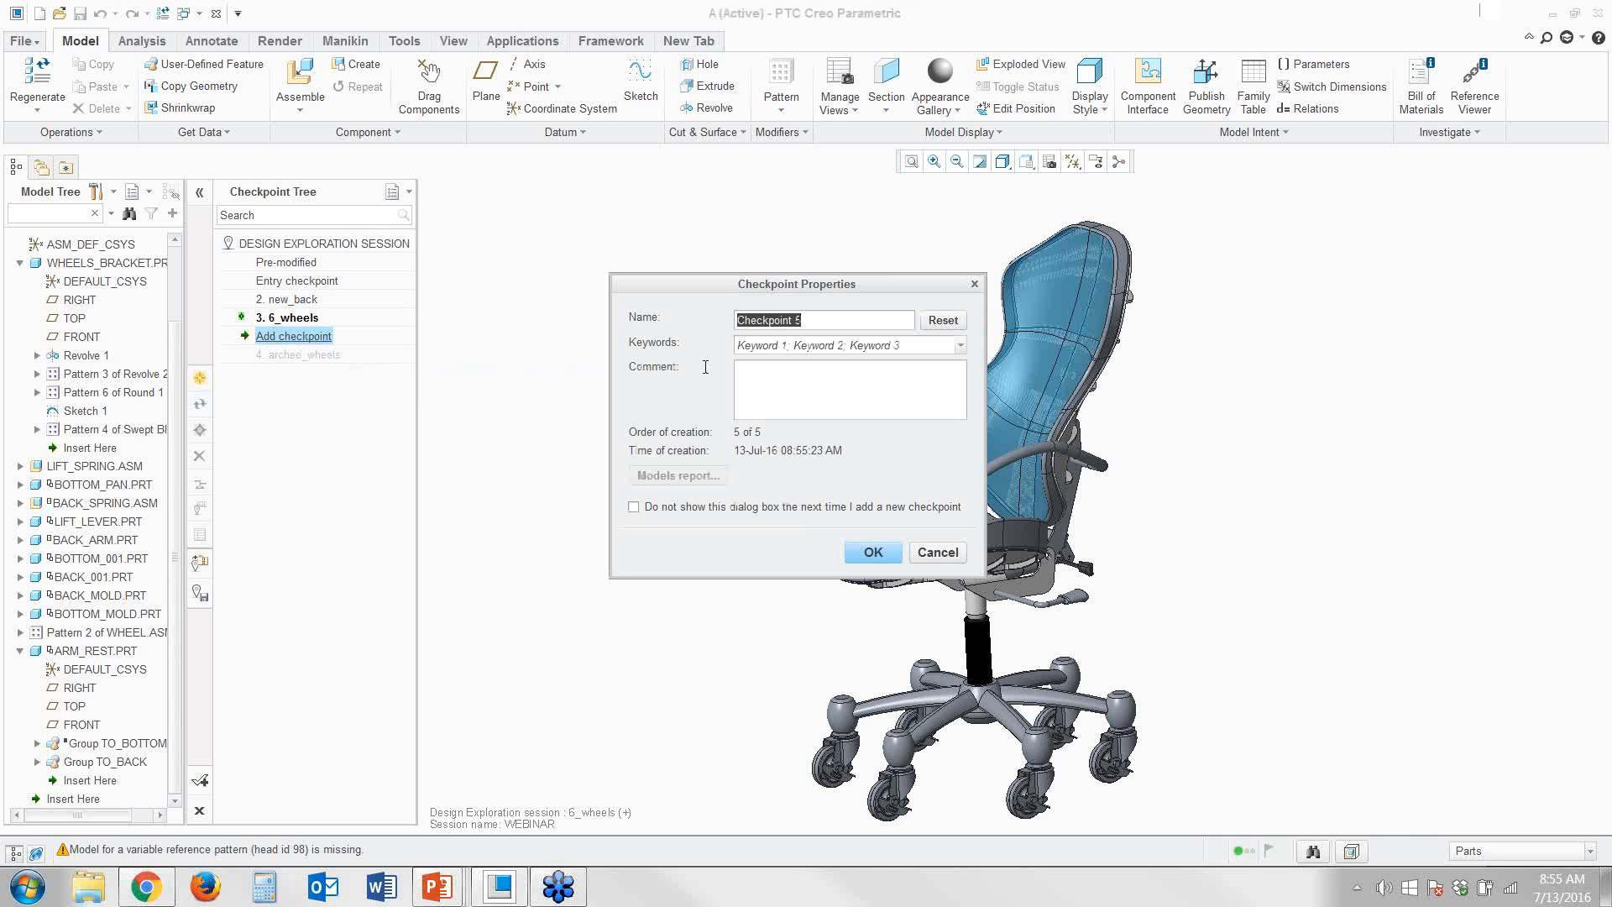
{"action": "type", "text": "arms_to_back"}
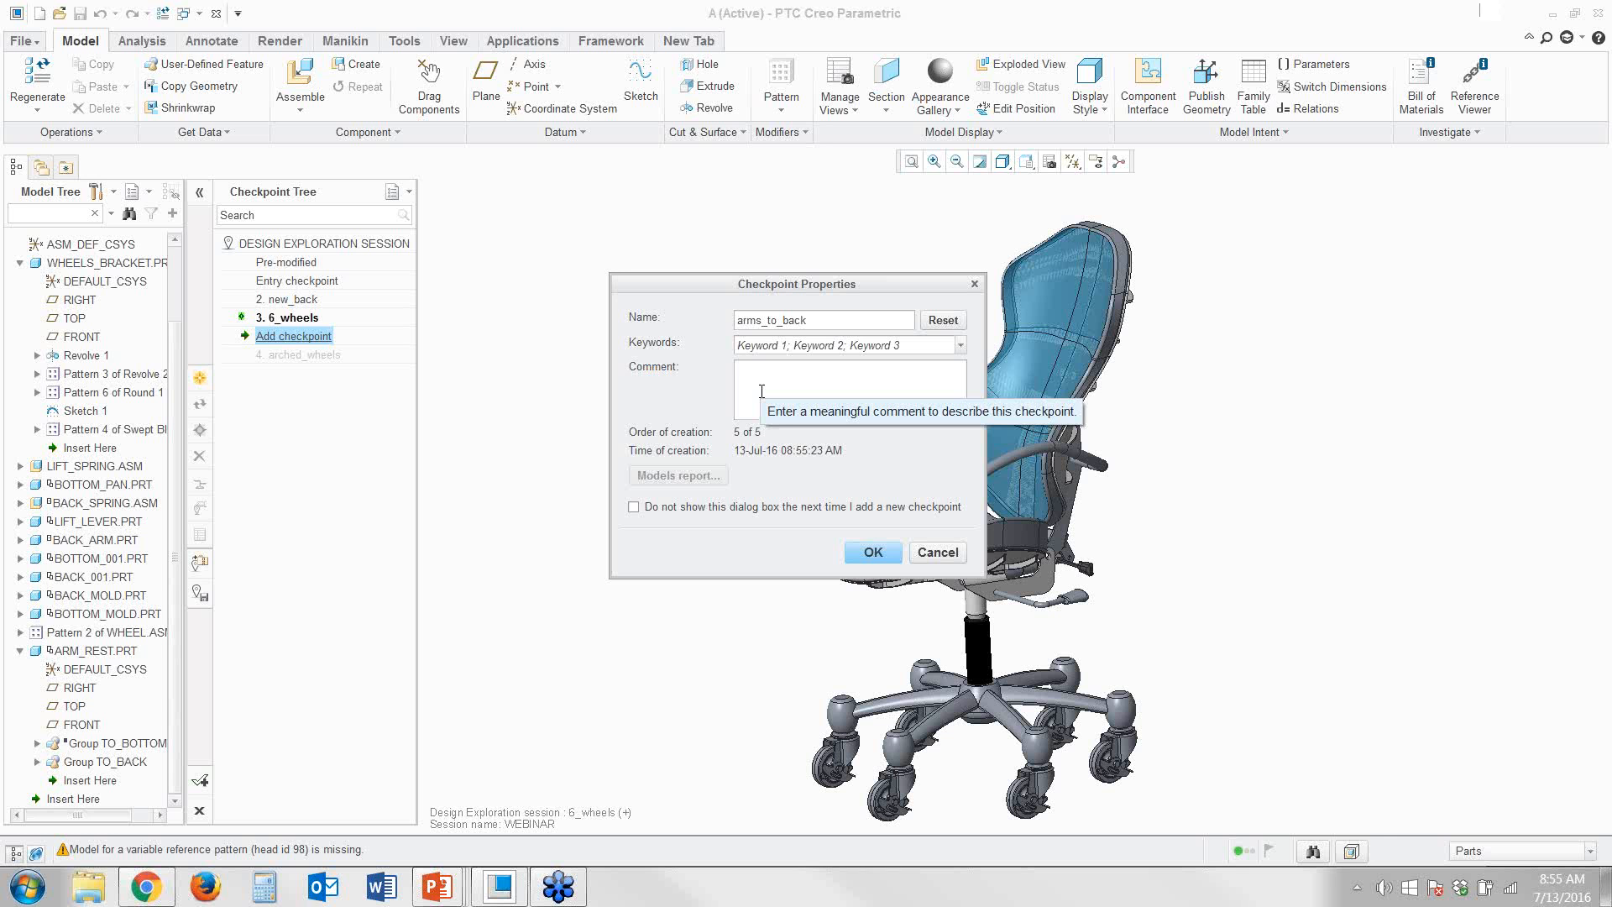
{"action": "type", "text": "a"}
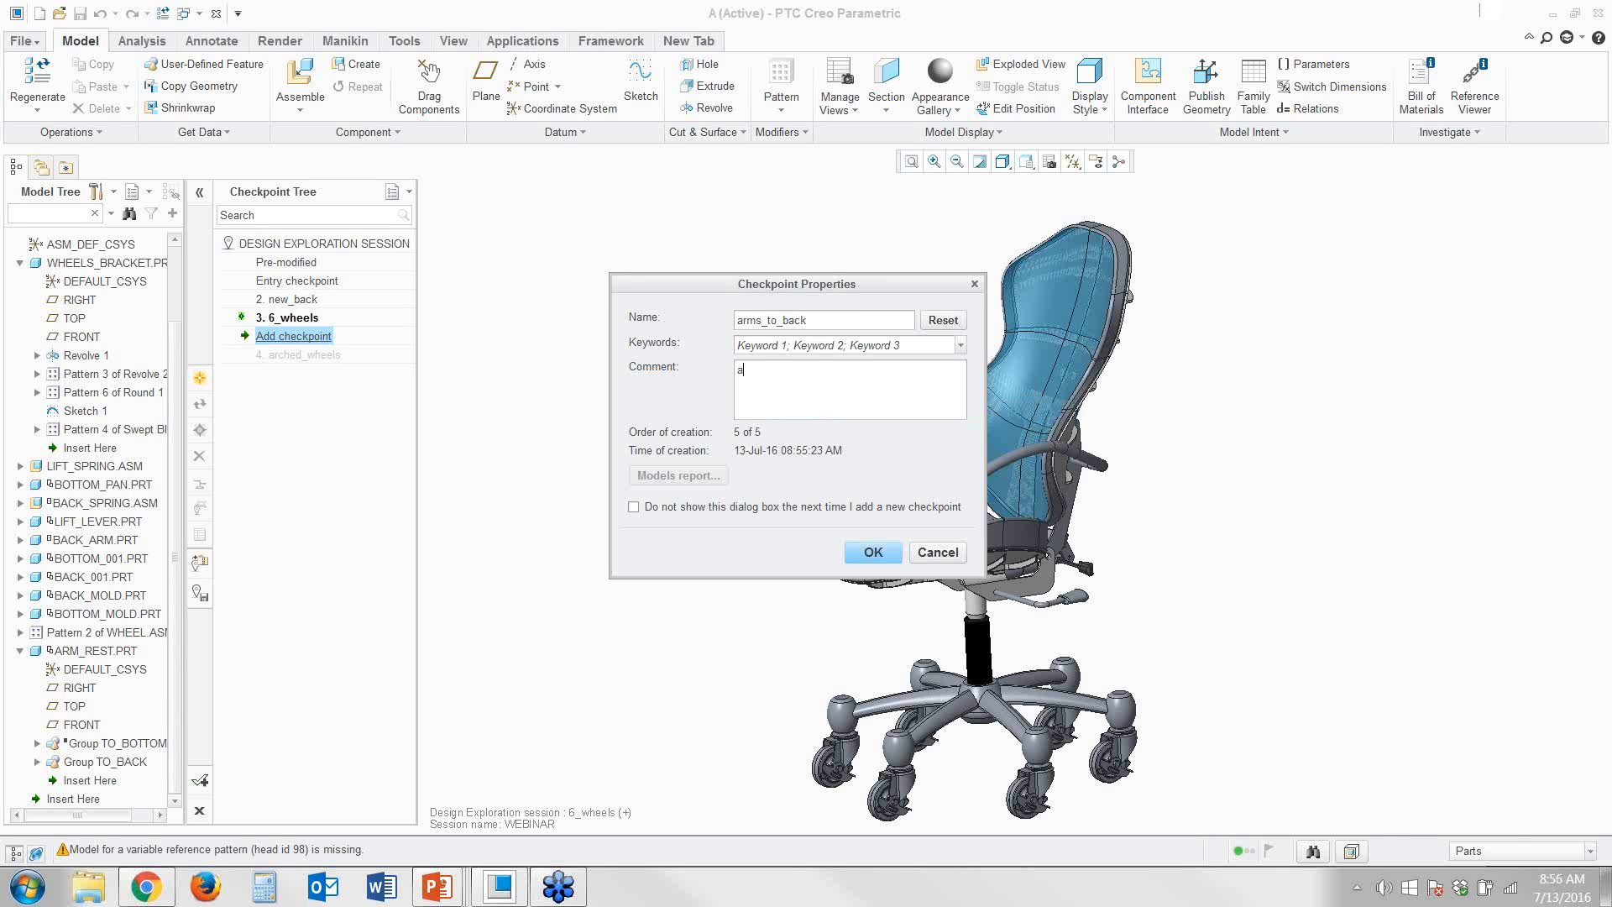
{"action": "type", "text": "rms through bottom will bump against the seat cushion o"}
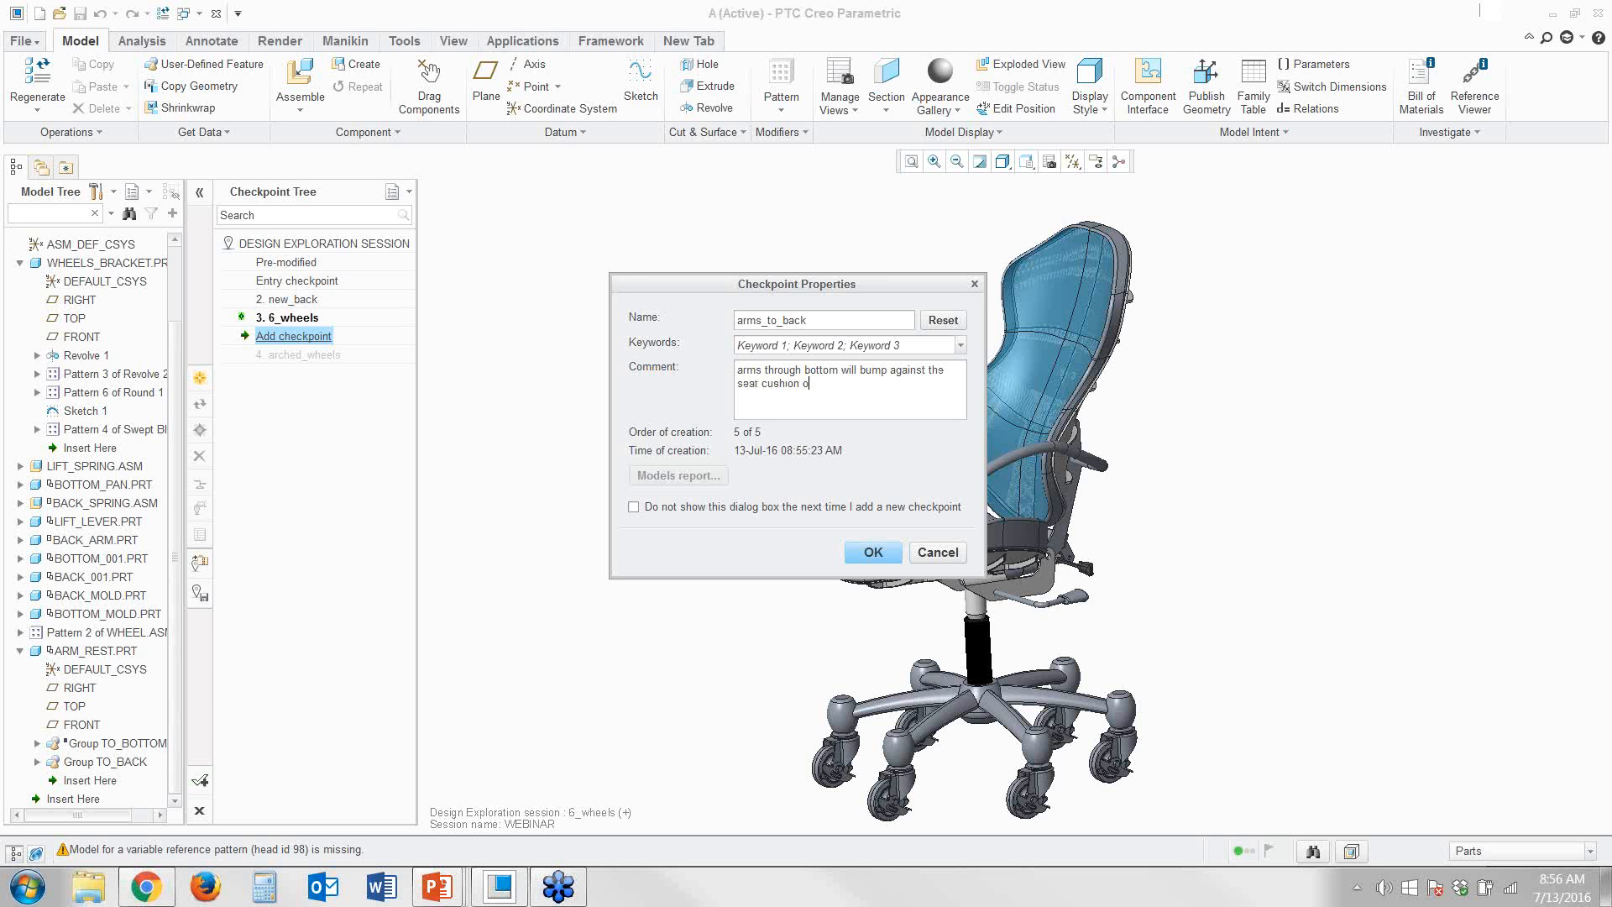
{"action": "type", "text": "n the bottom"}
{"action": "left_click", "coordinate": [866, 551]}
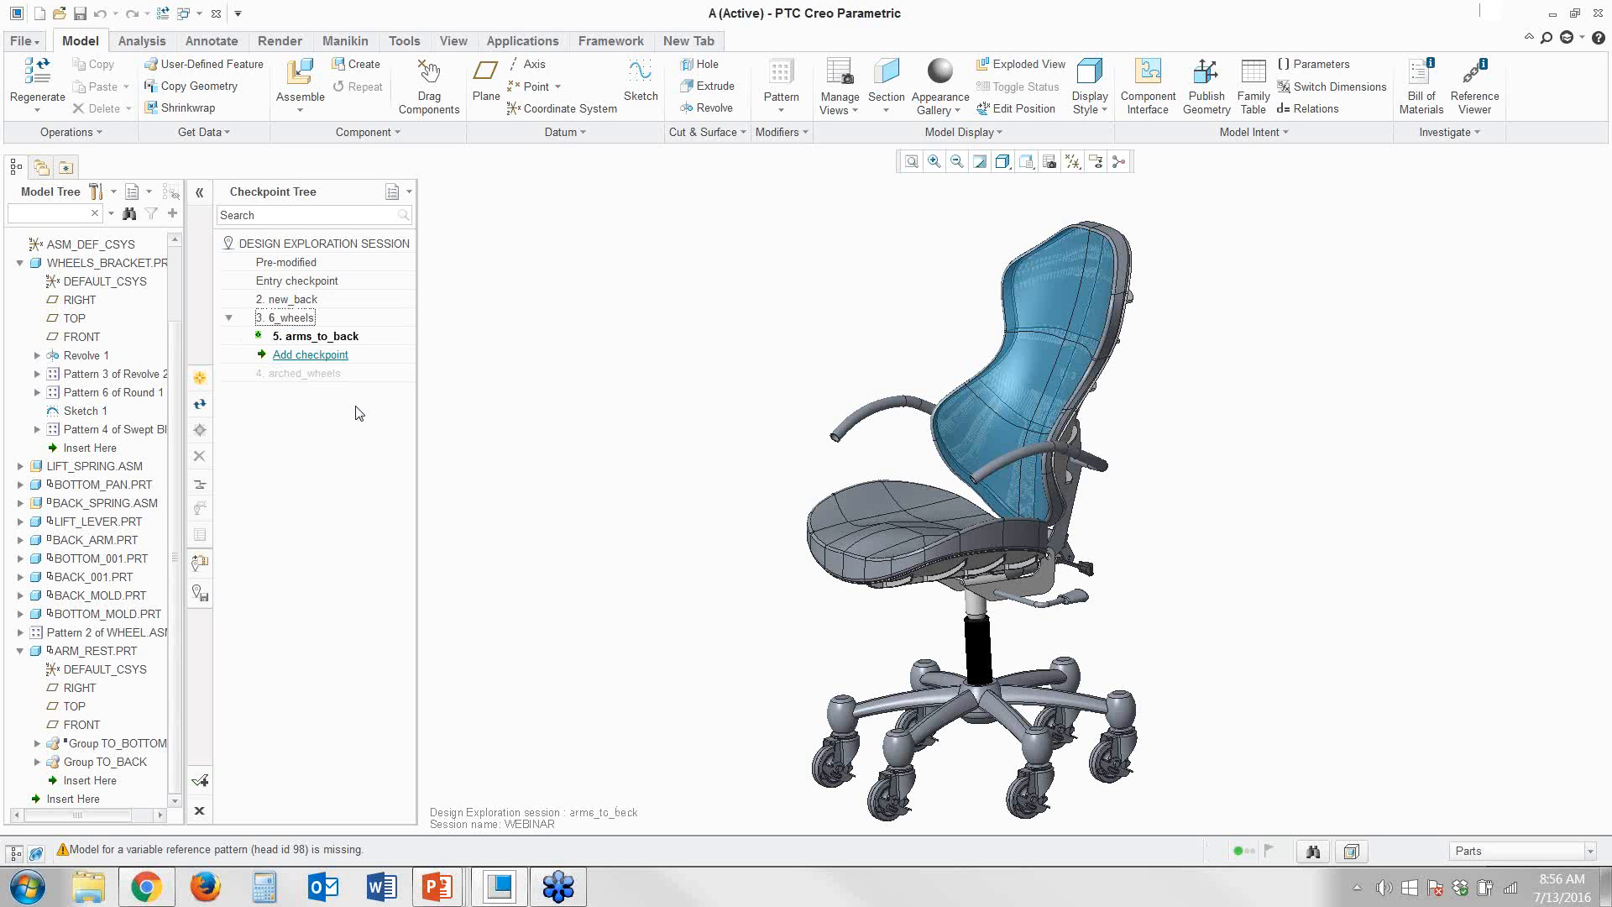
Switch to the arched_wheels checkpoint, search checkpoint names for 6_whee and make 6_wheels the active checkpoint
{"action": "double_click", "coordinate": [318, 375]}
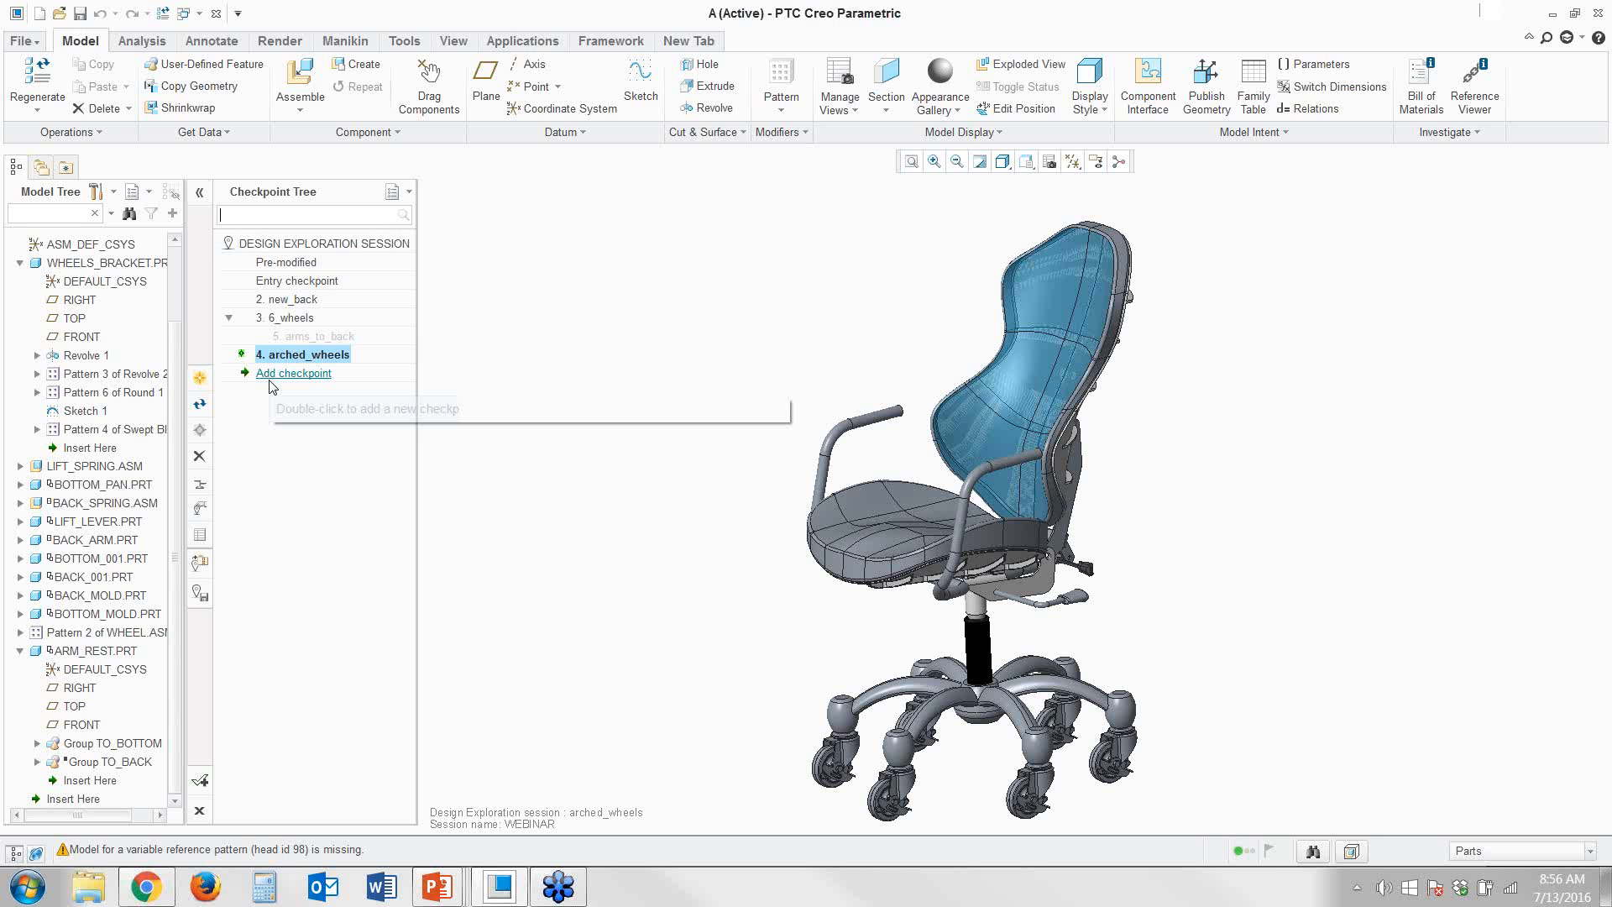
{"action": "type", "text": "6_whee"}
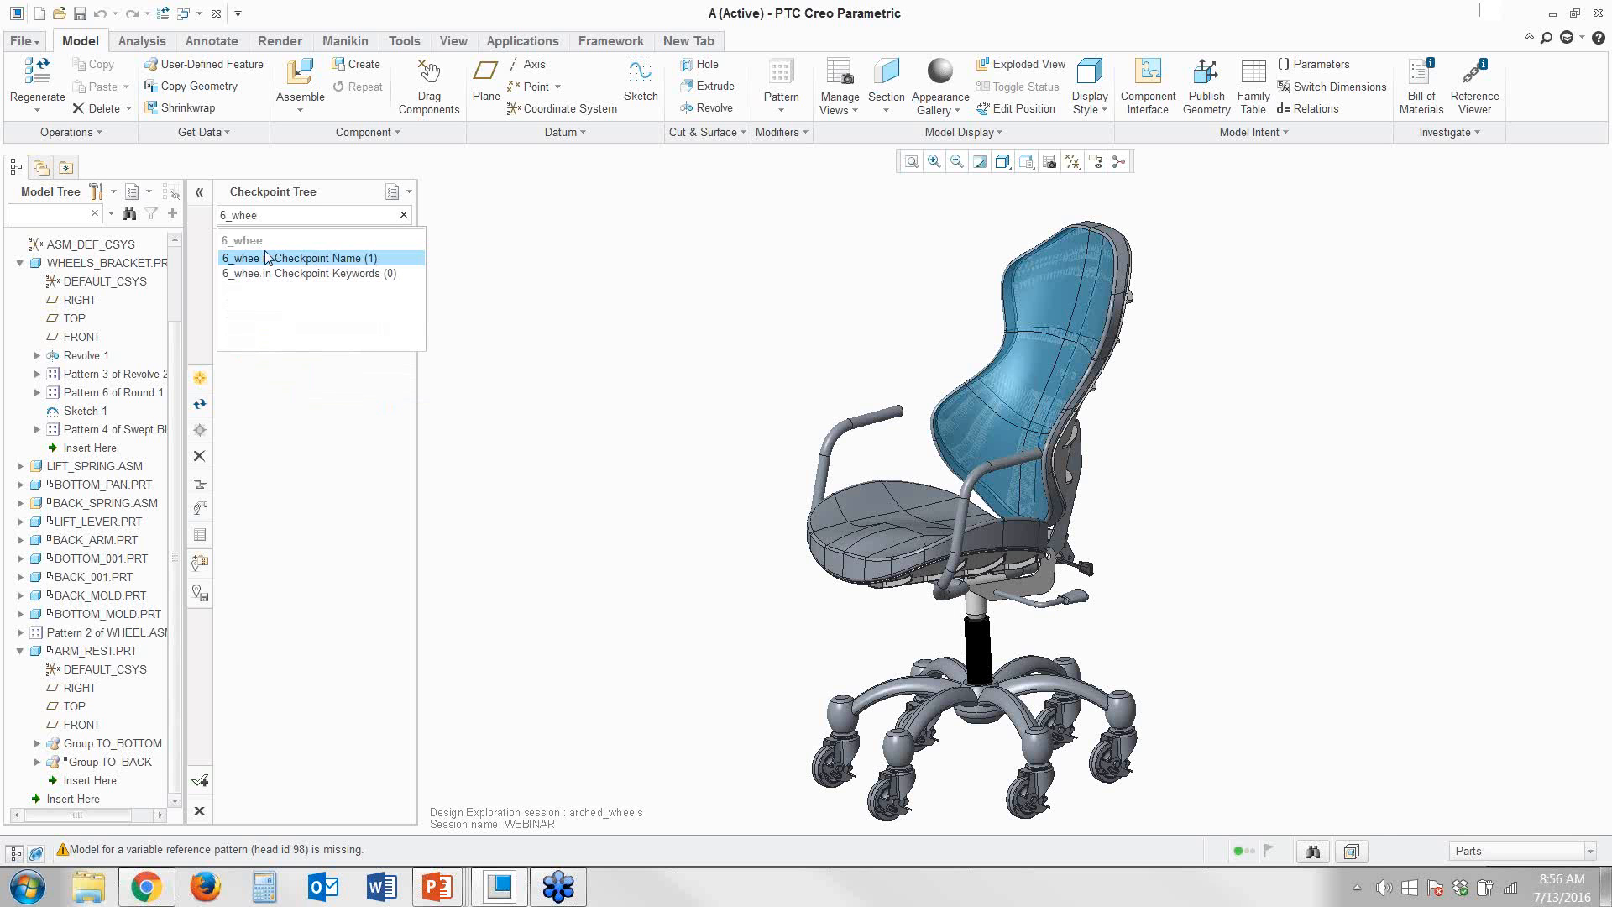
{"action": "left_click", "coordinate": [370, 258]}
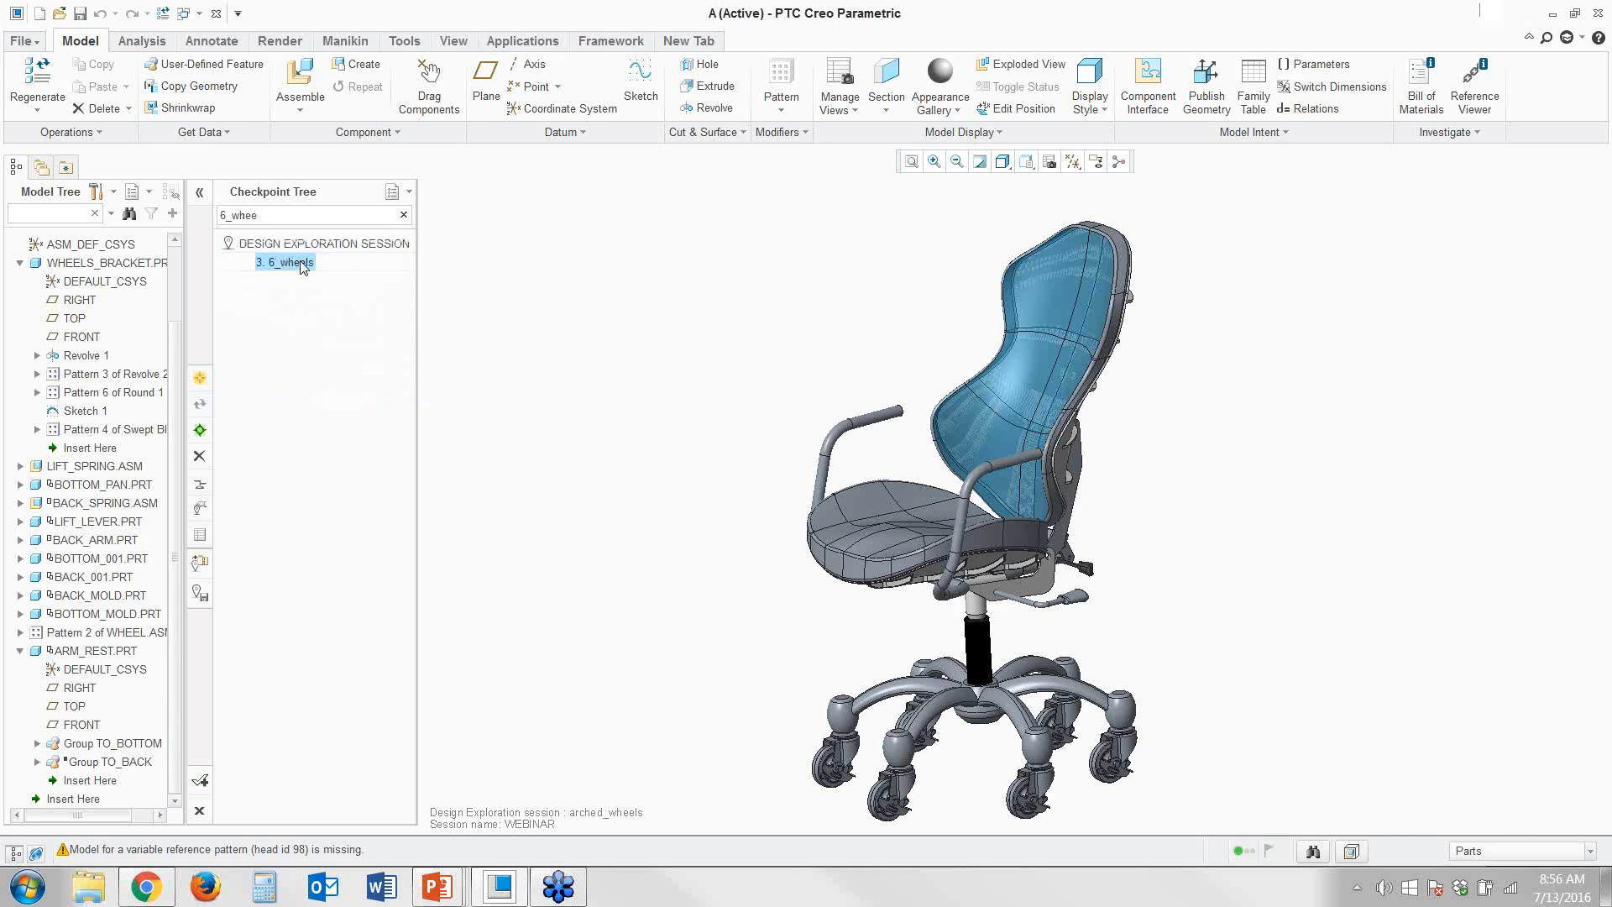
{"action": "left_click", "coordinate": [285, 264]}
{"action": "right_click", "coordinate": [286, 265]}
{"action": "left_click", "coordinate": [327, 272]}
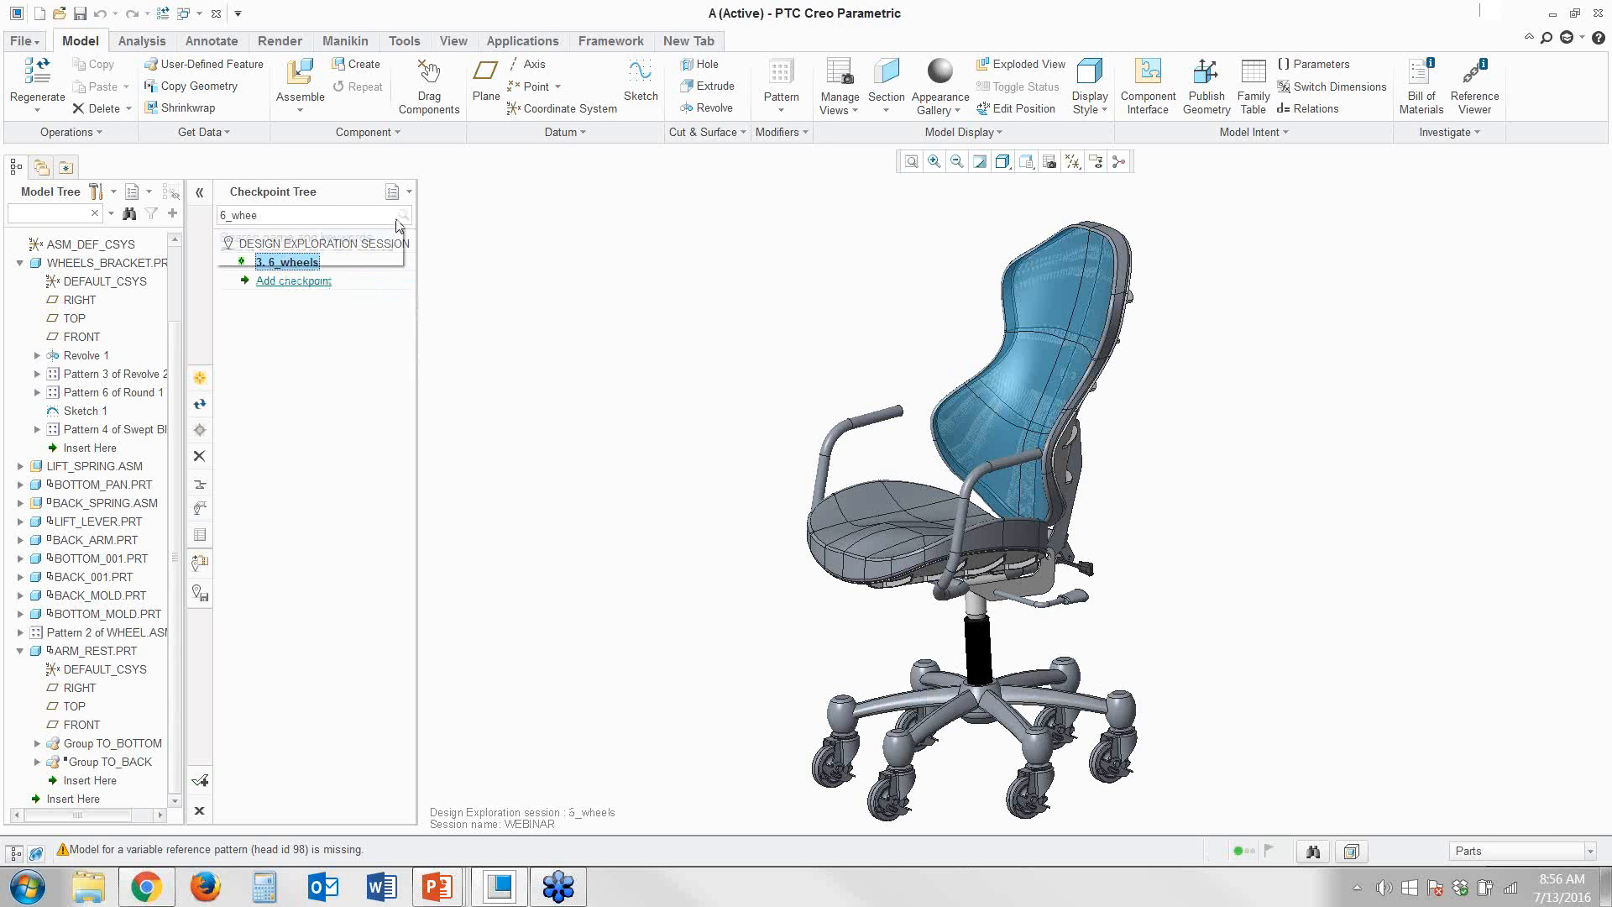
Clear the 6_whee checkpoint search and make arched_wheels the active checkpoint again
{"action": "left_click", "coordinate": [359, 218]}
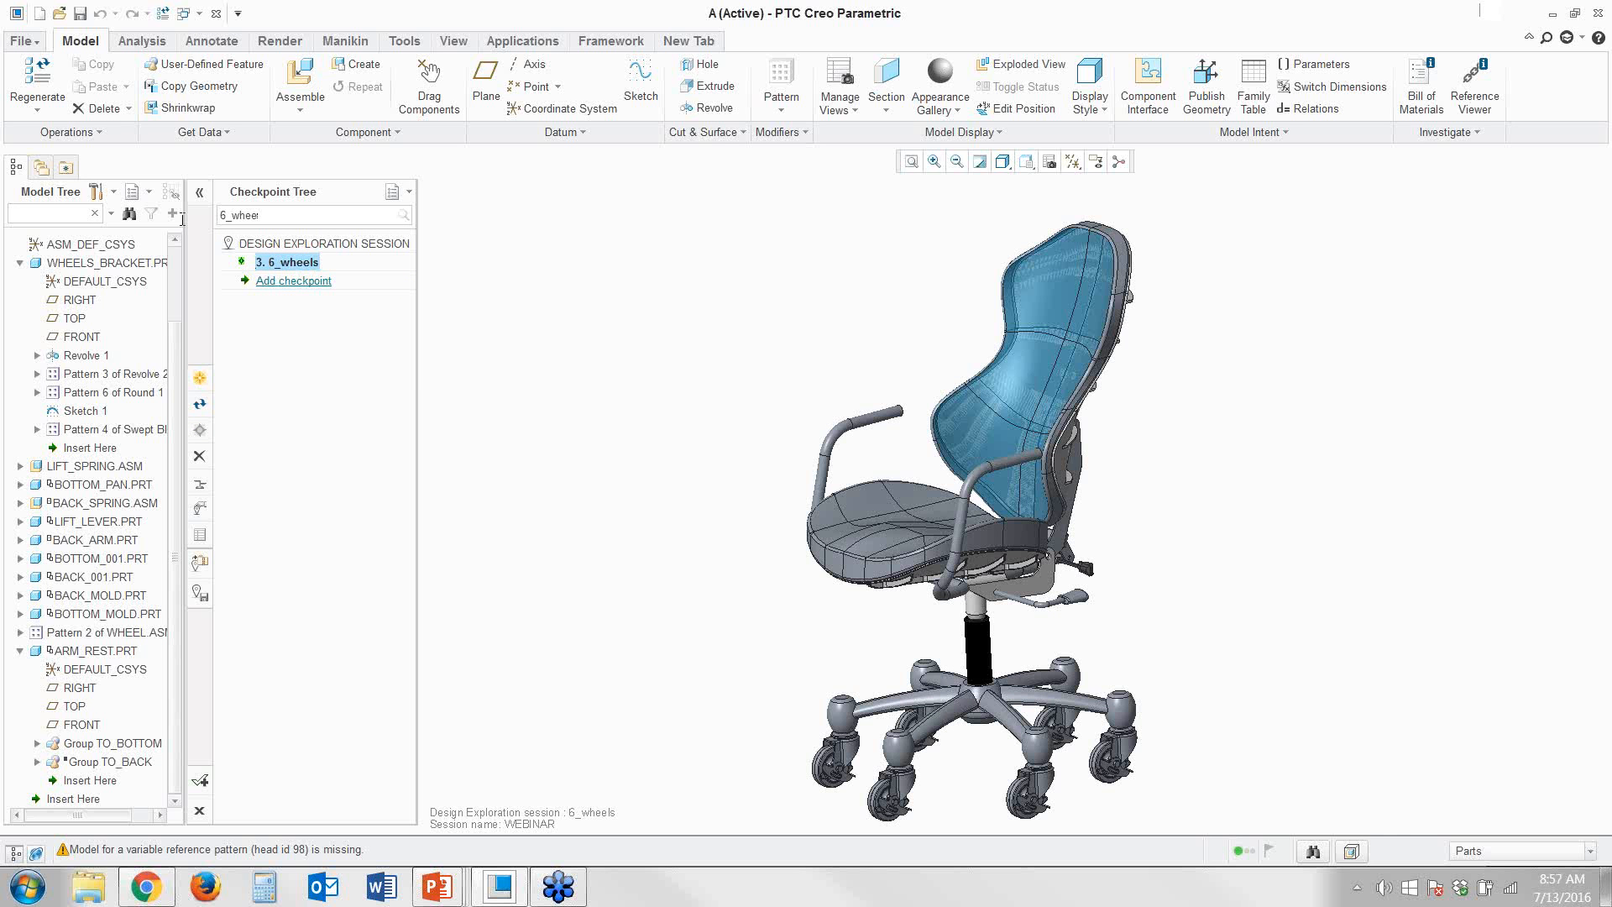
{"action": "left_click_drag", "start_coordinate": [183, 219], "coordinate": [181, 217]}
{"action": "key", "text": "BackSpace"}
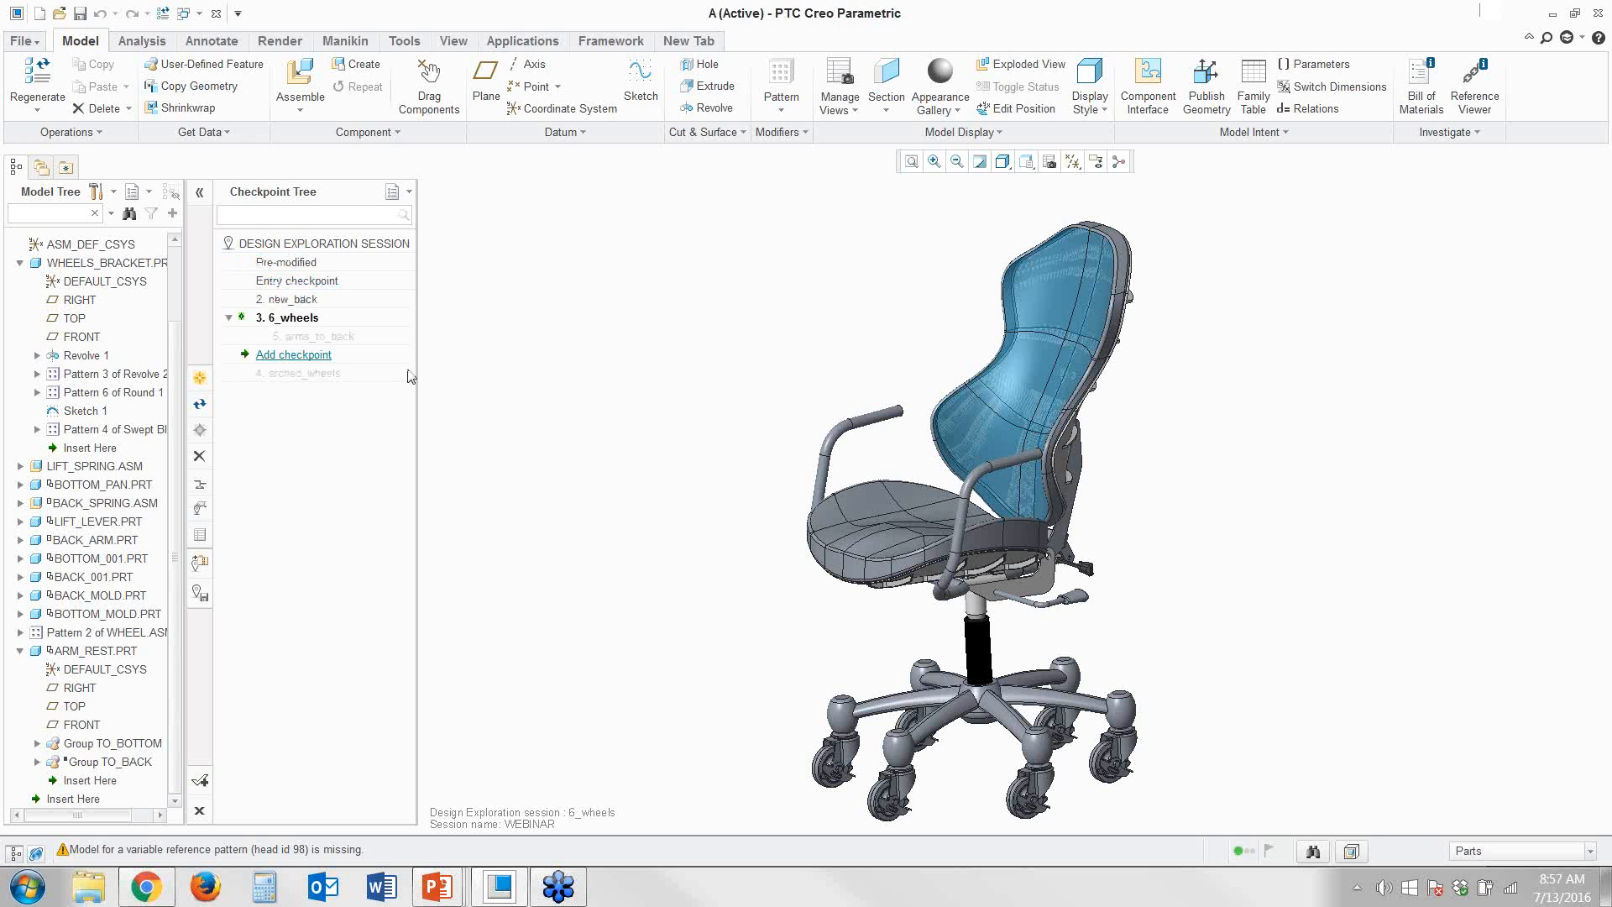
{"action": "type", "text": "6_whee"}
{"action": "key", "text": "shift+Left"}
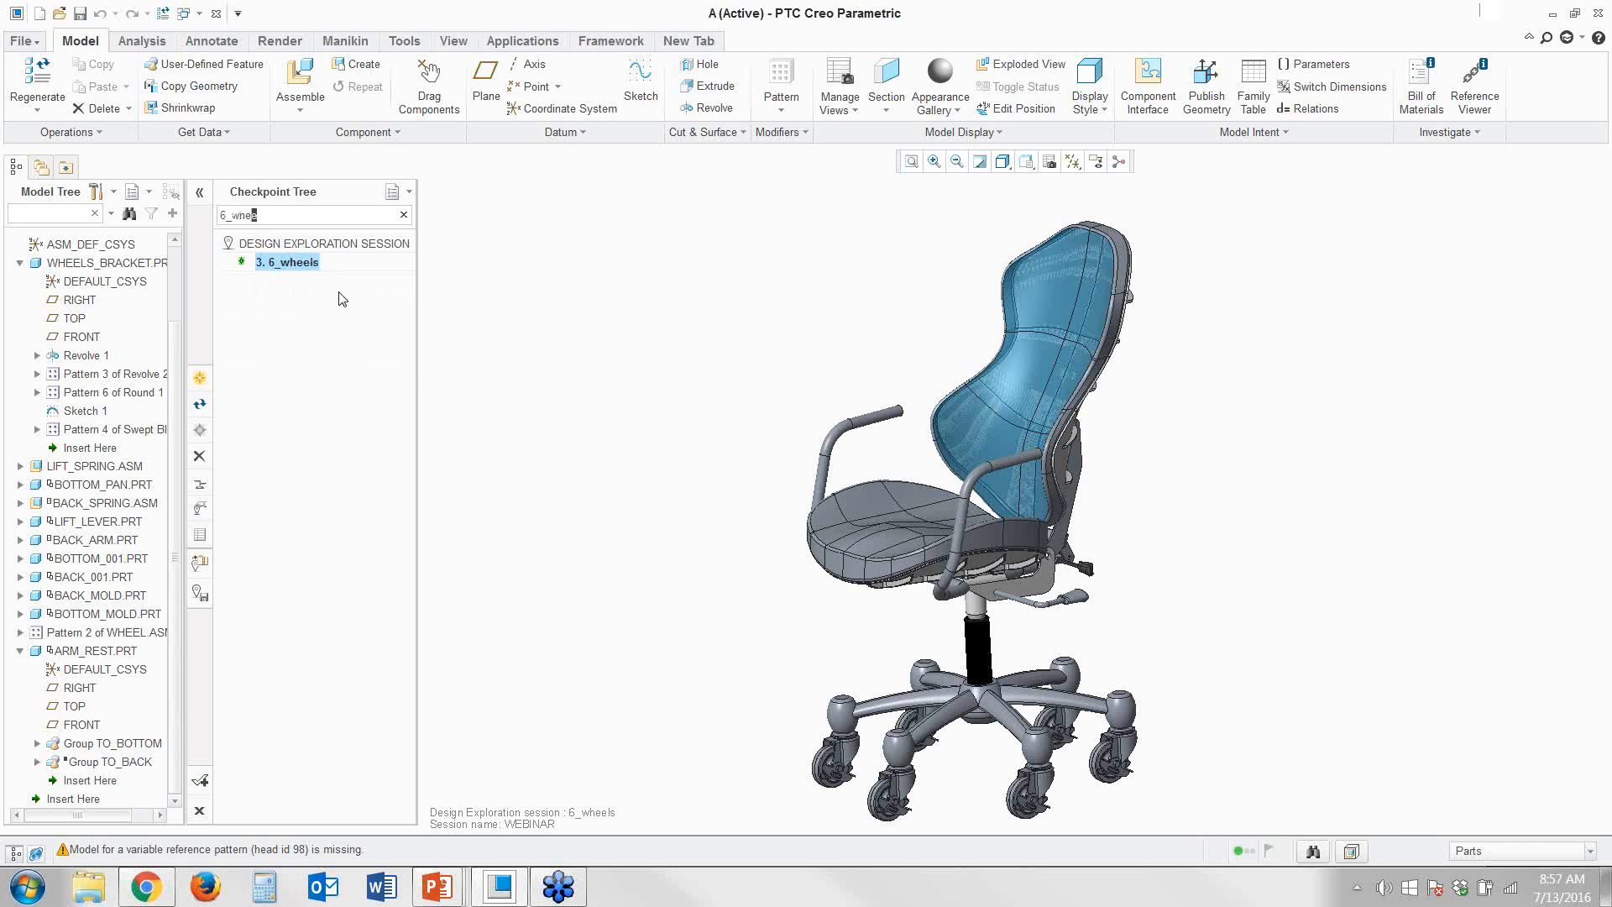
{"action": "key", "text": "BackSpace"}
{"action": "key", "text": "BackSpace"}
{"action": "key", "text": "BackSpace"}
{"action": "key", "text": "BackSpace"}
{"action": "key", "text": "BackSpace"}
{"action": "key", "text": "BackSpace"}
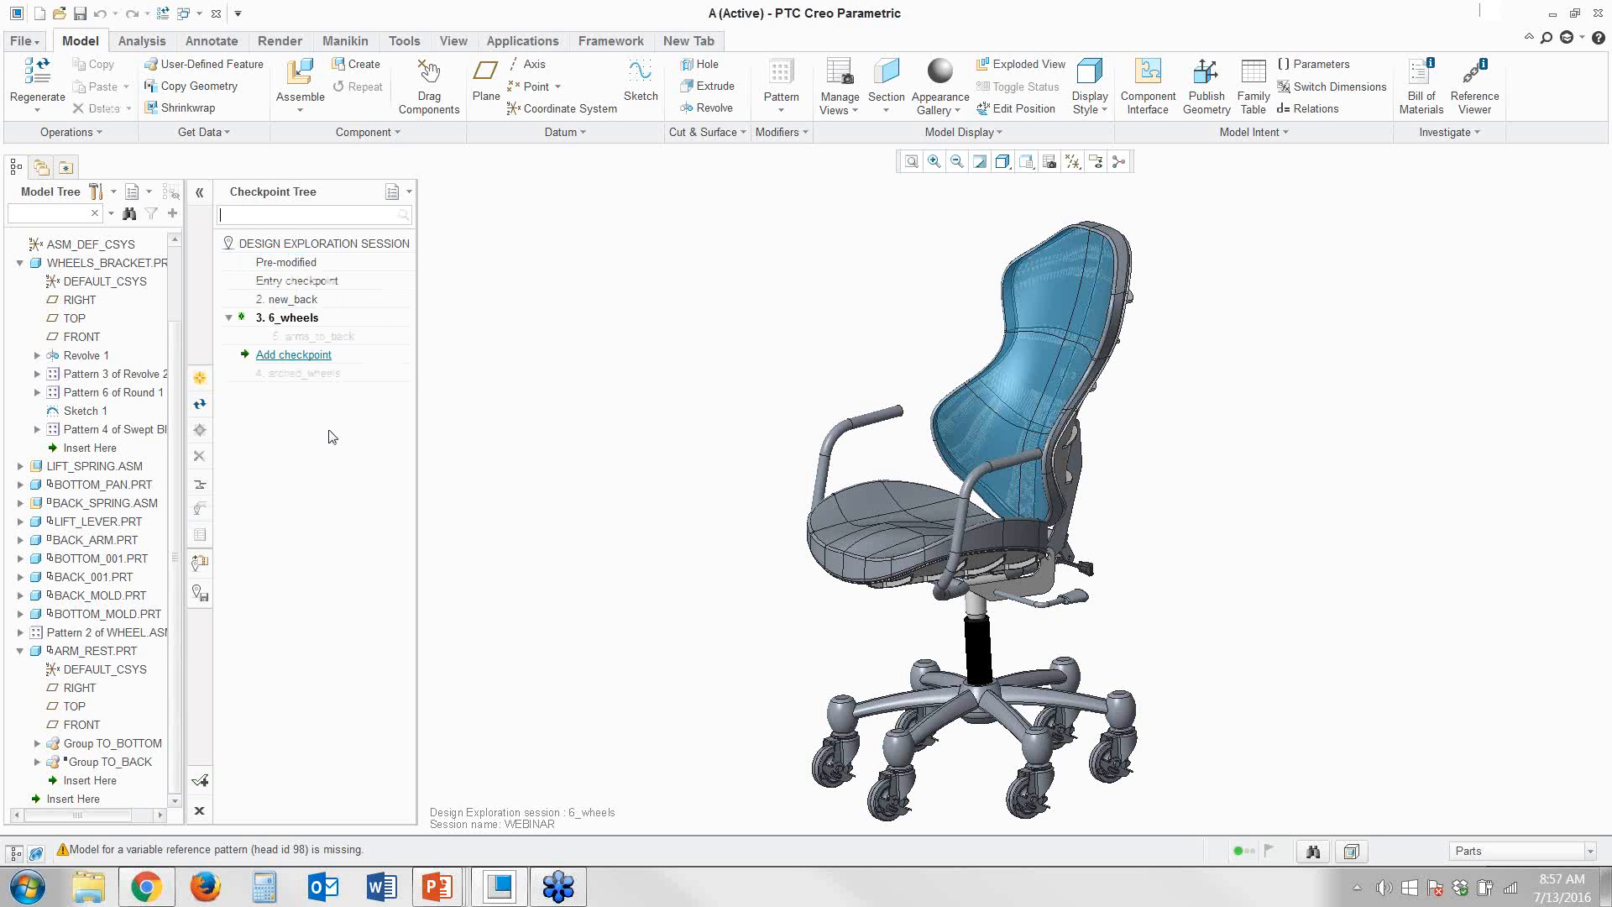
{"action": "left_click", "coordinate": [293, 373]}
{"action": "double_click", "coordinate": [293, 373]}
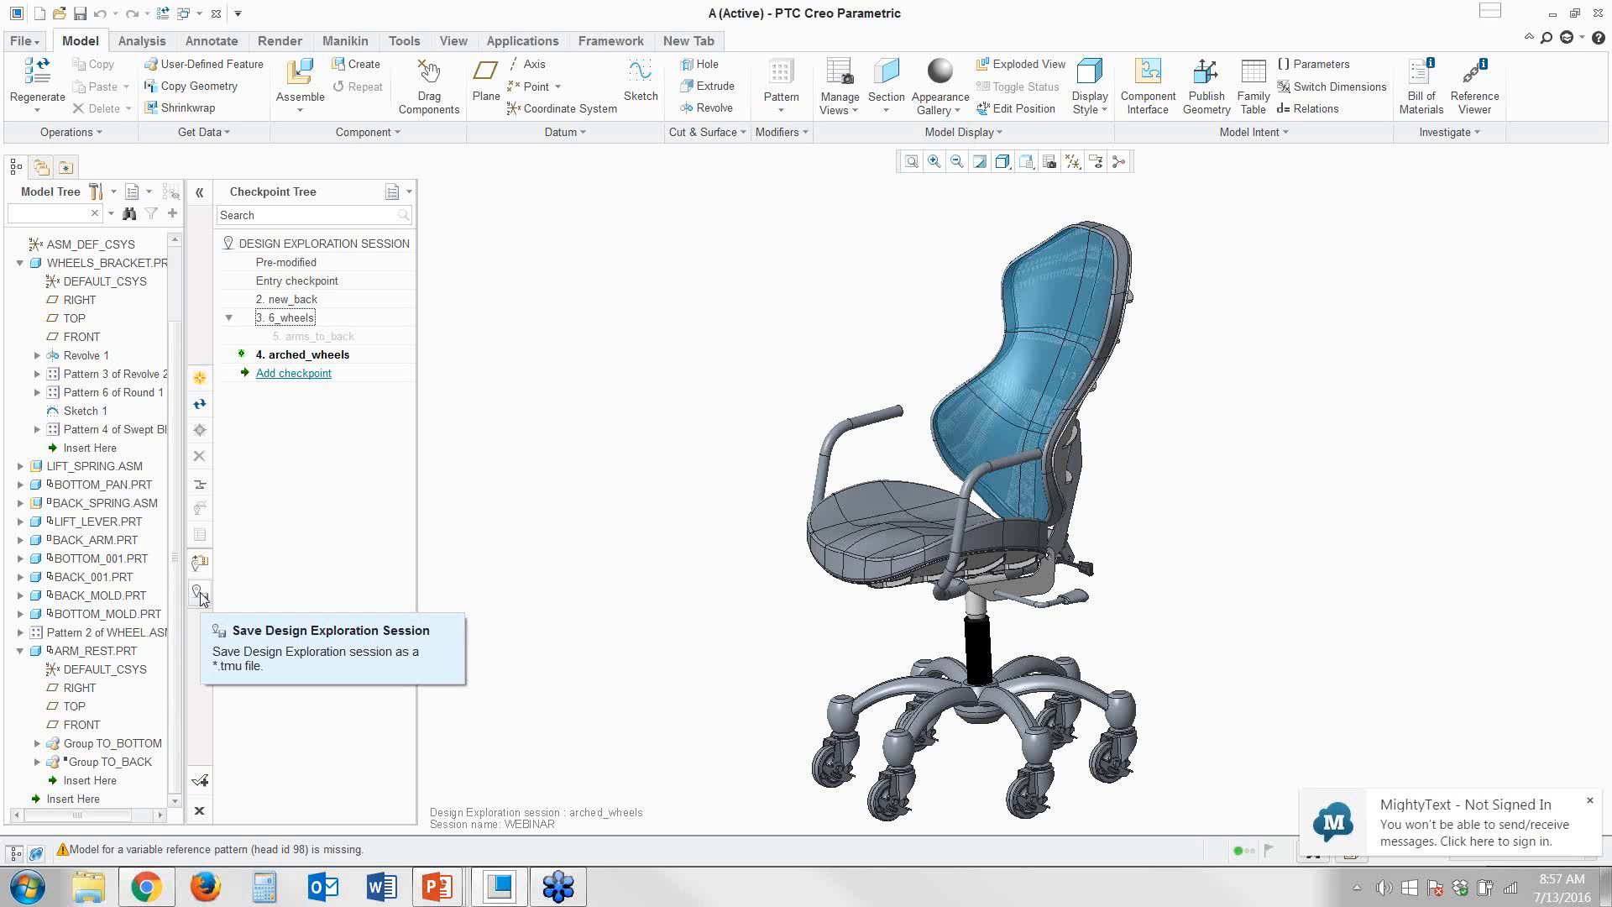
Save the Design Exploration session under the file name webinar and close the session with its save option enabled
{"action": "left_click", "coordinate": [200, 594]}
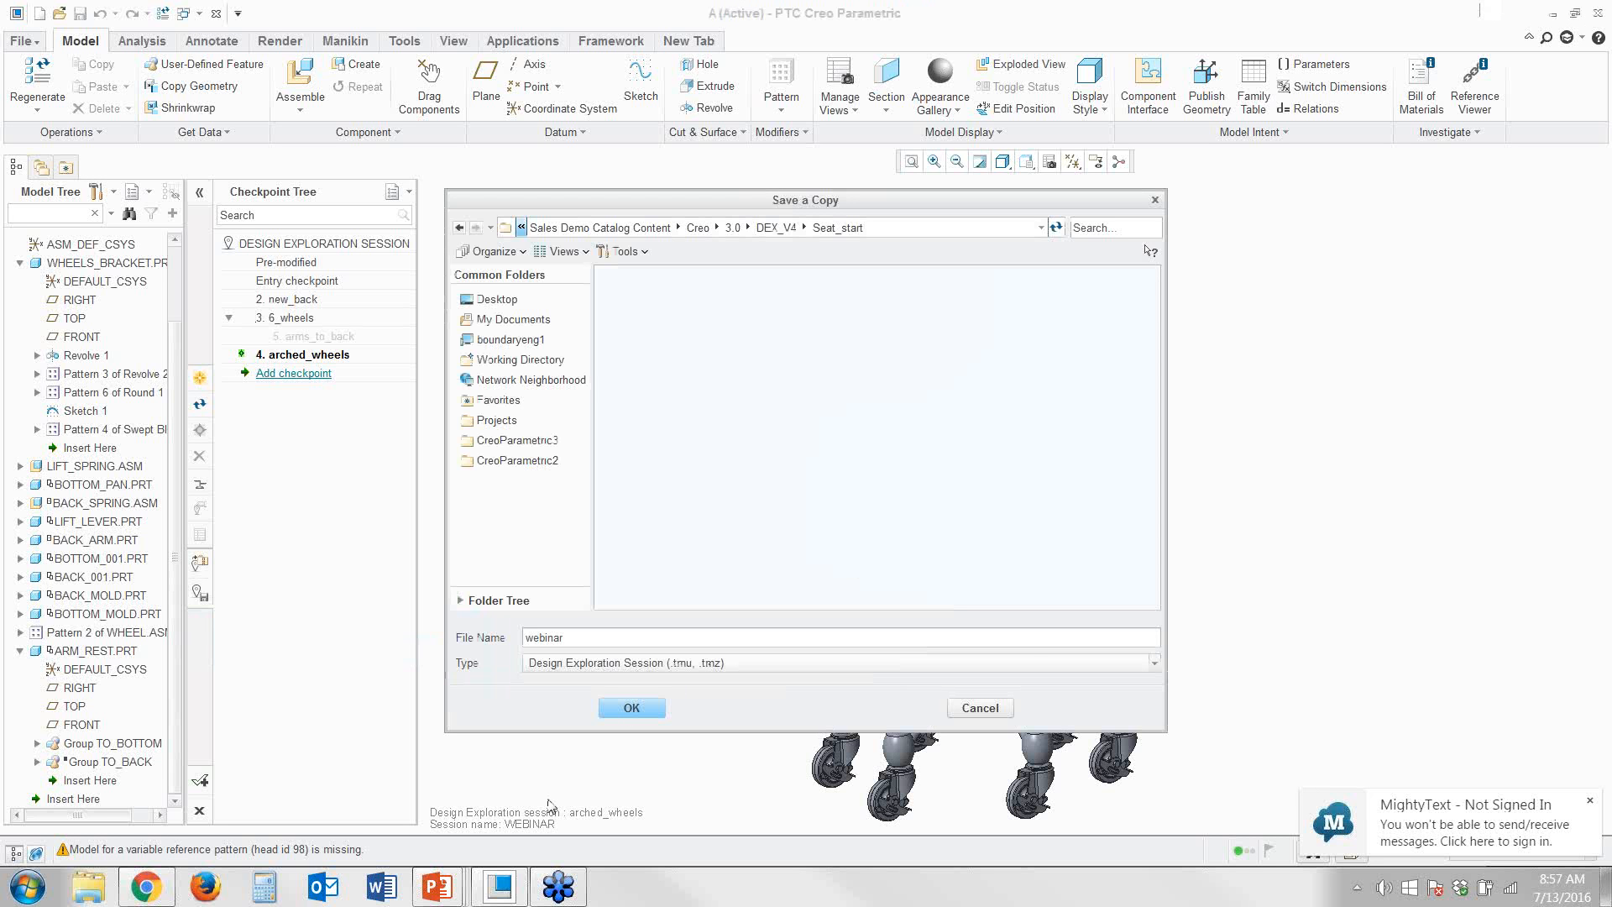
{"action": "key", "text": "Return"}
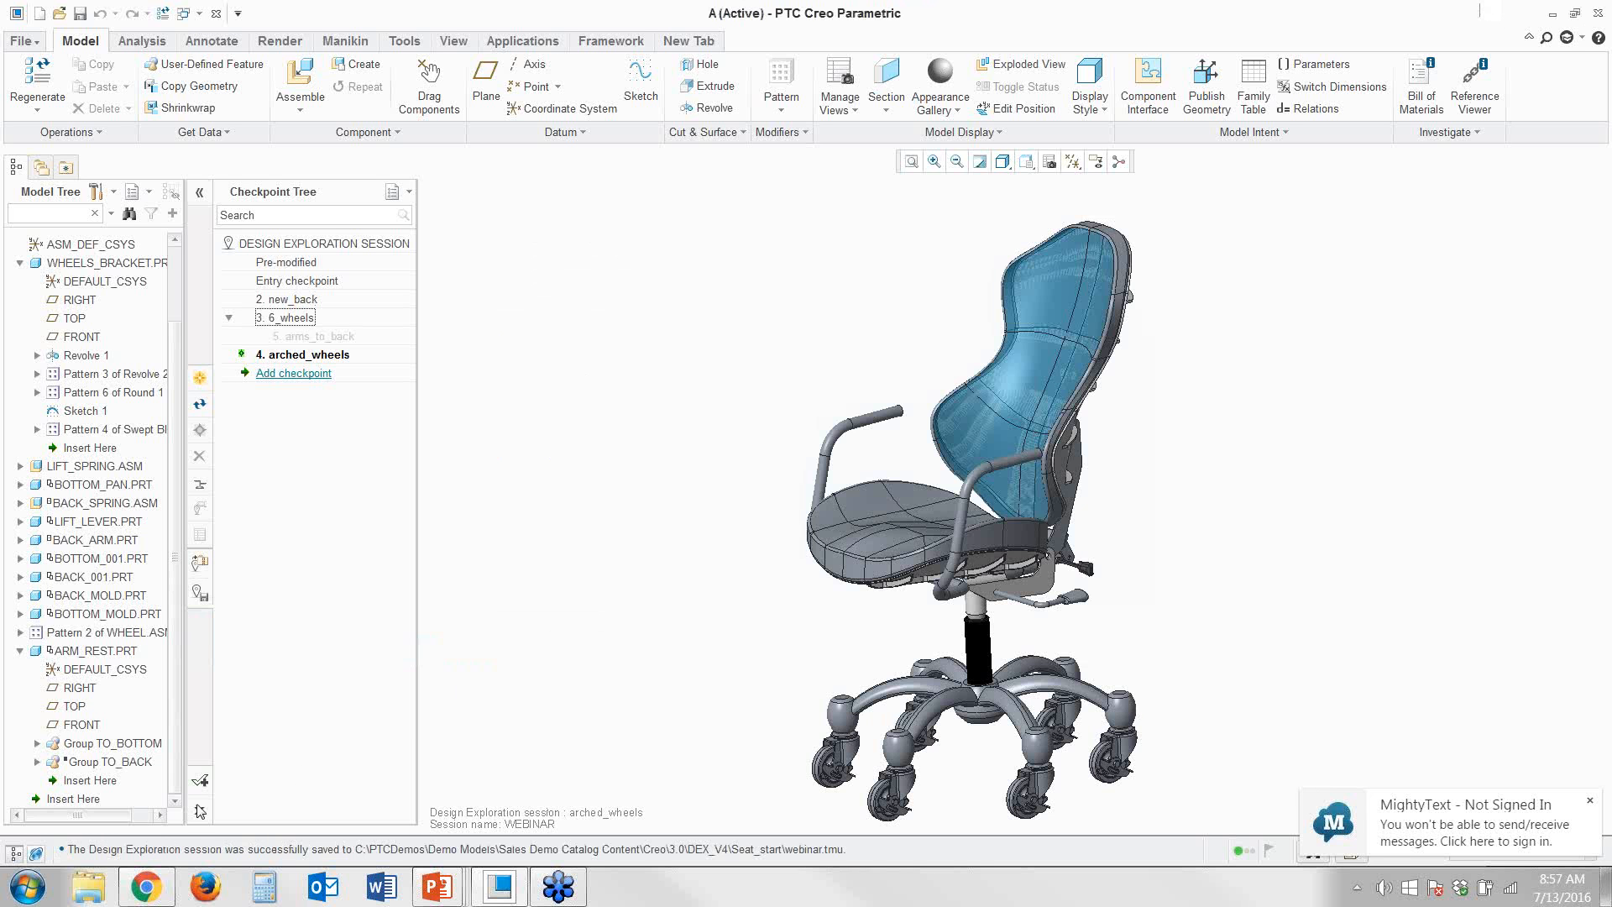
{"action": "left_click", "coordinate": [200, 811]}
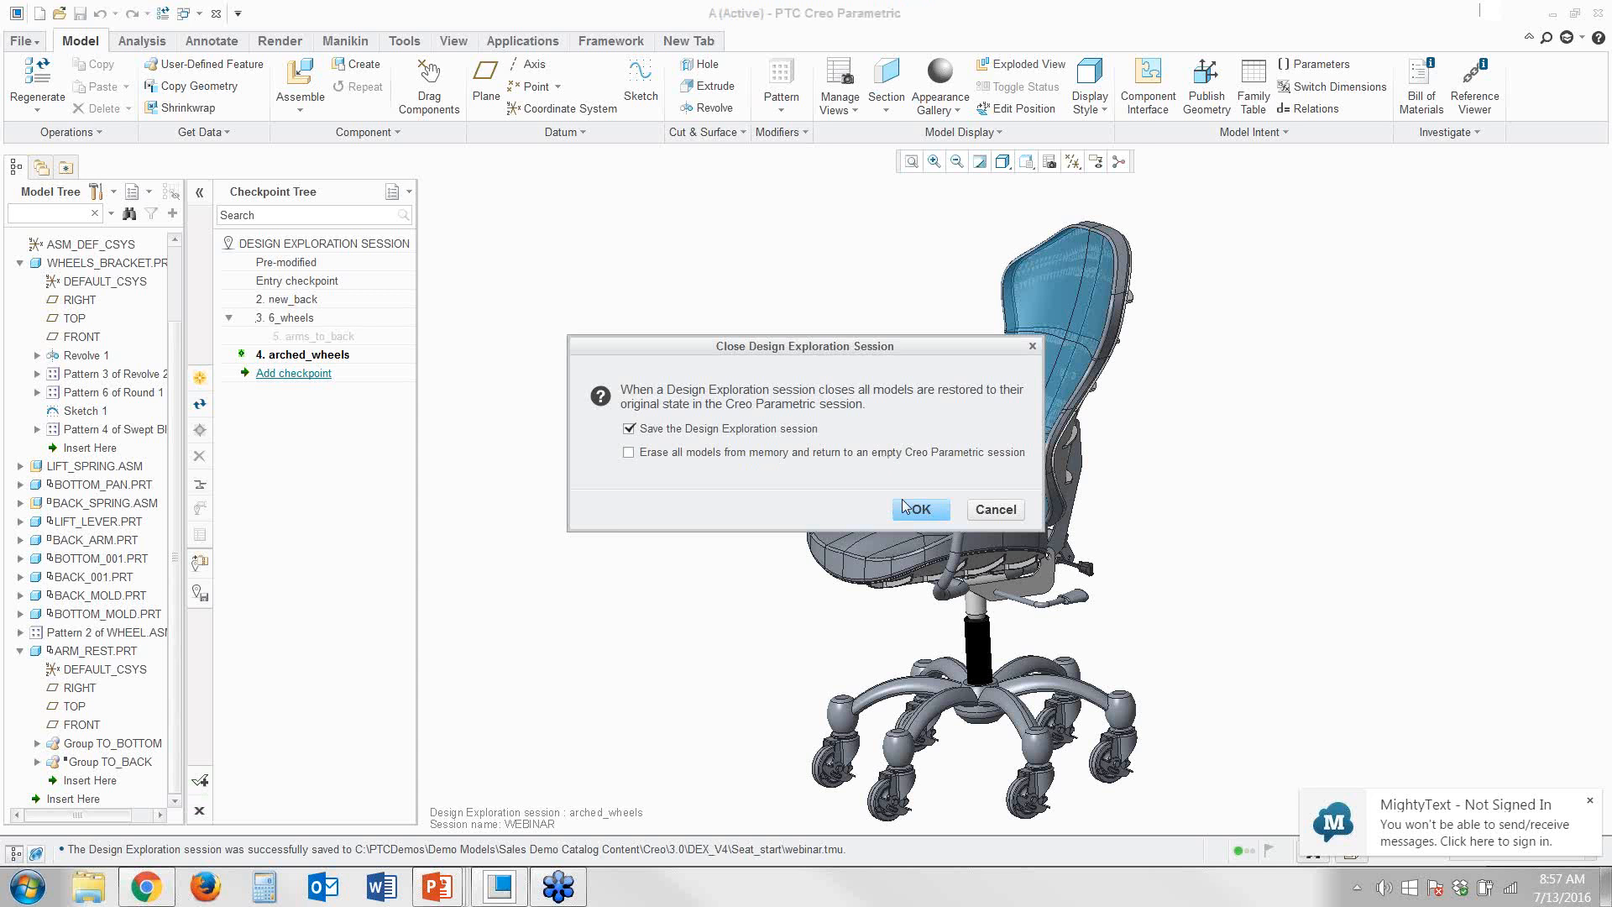
{"action": "left_click", "coordinate": [907, 509]}
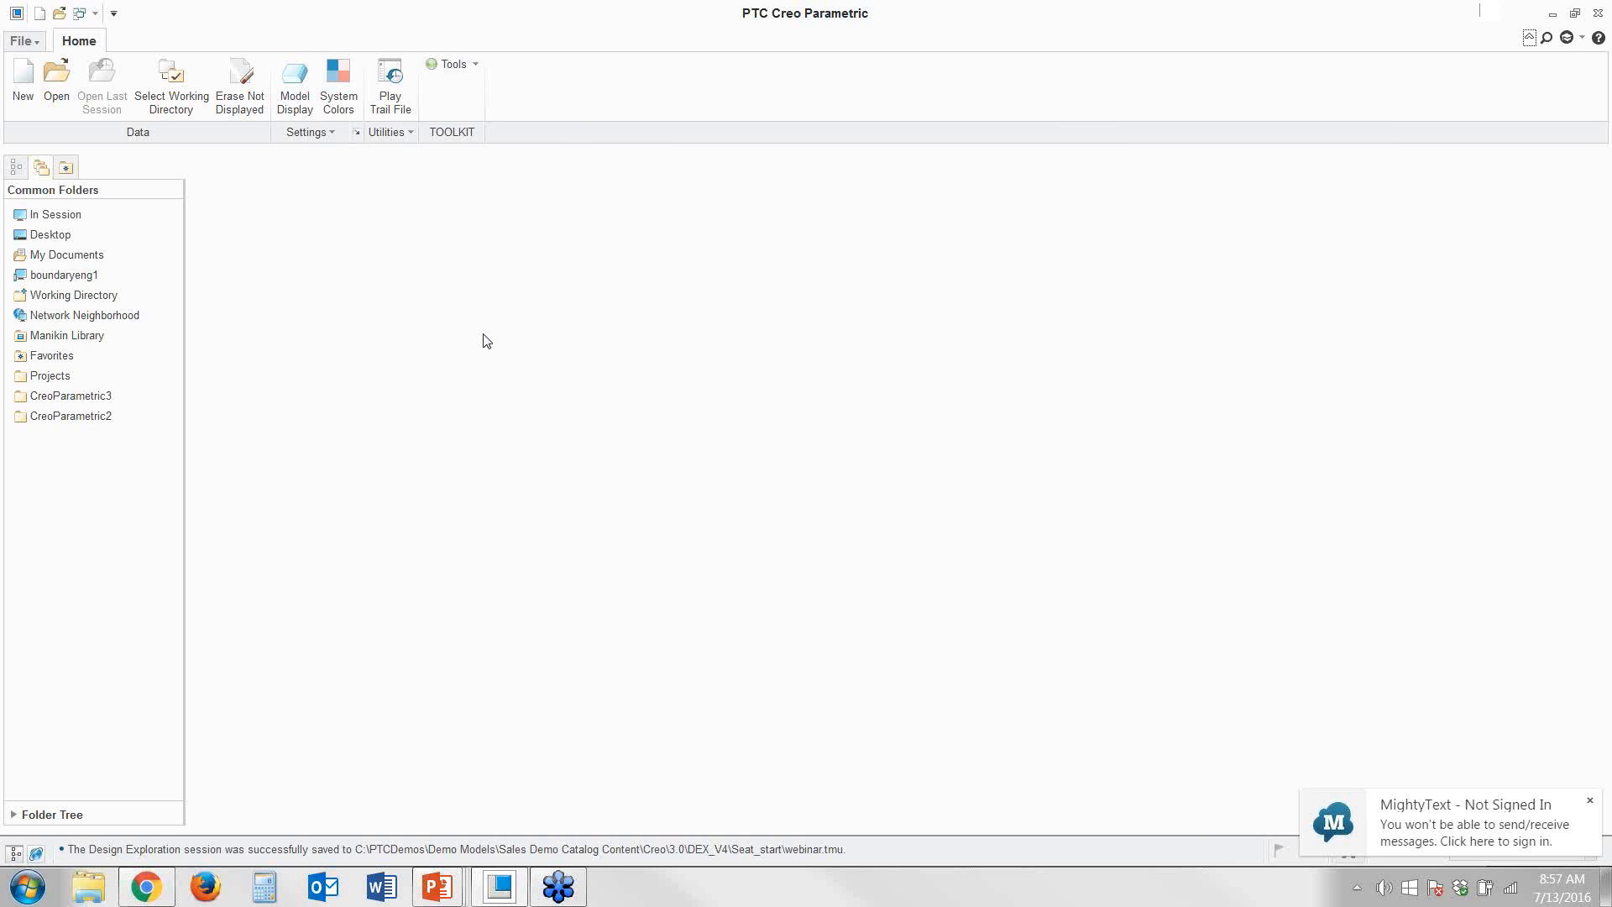
Open the session file webinar.tmu, filtering for Design Exploration Session files, and retrieve assembly A with non-displayed models allowed
{"action": "left_click", "coordinate": [63, 102]}
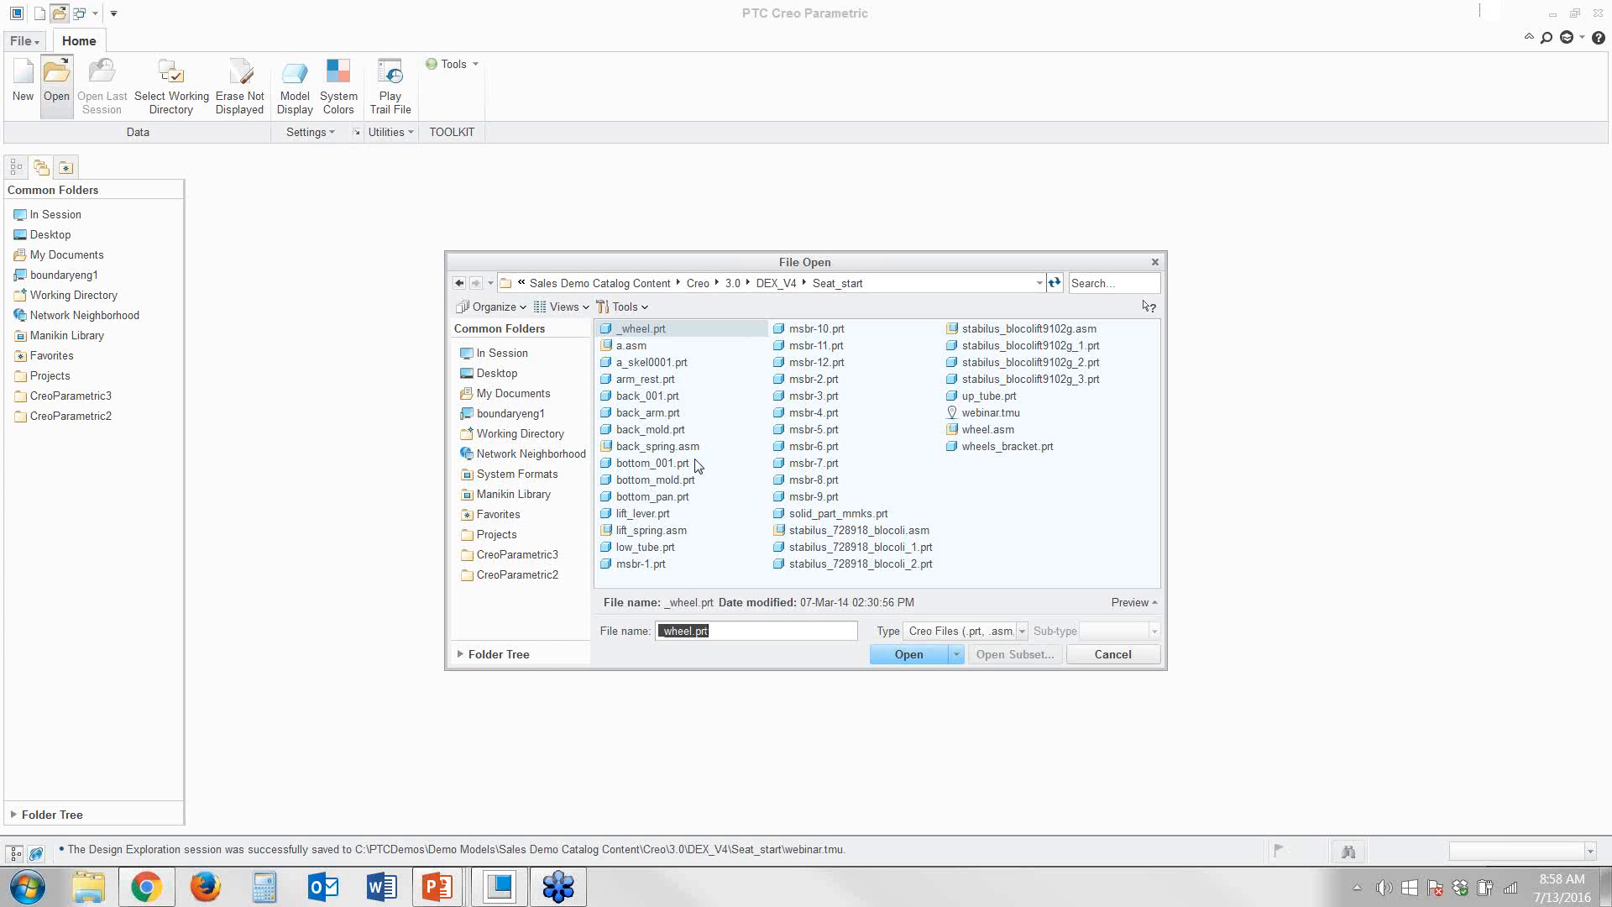
{"action": "left_click", "coordinate": [920, 631]}
{"action": "scroll", "coordinate": [936, 718], "scroll_direction": "down", "scroll_amount": 1}
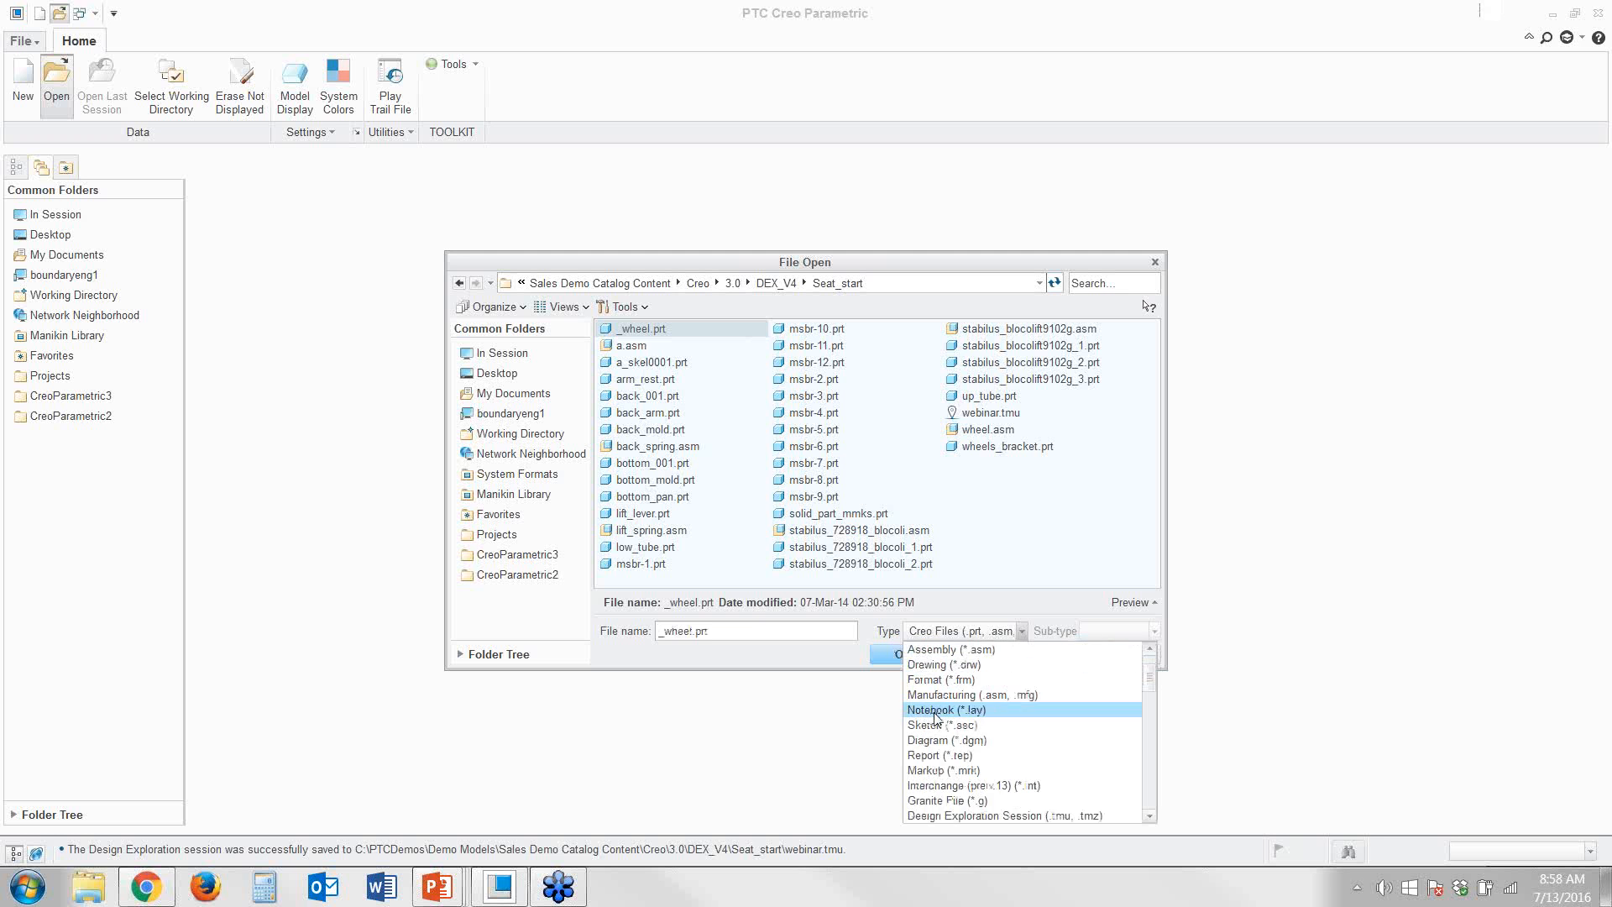
{"action": "left_click", "coordinate": [950, 808]}
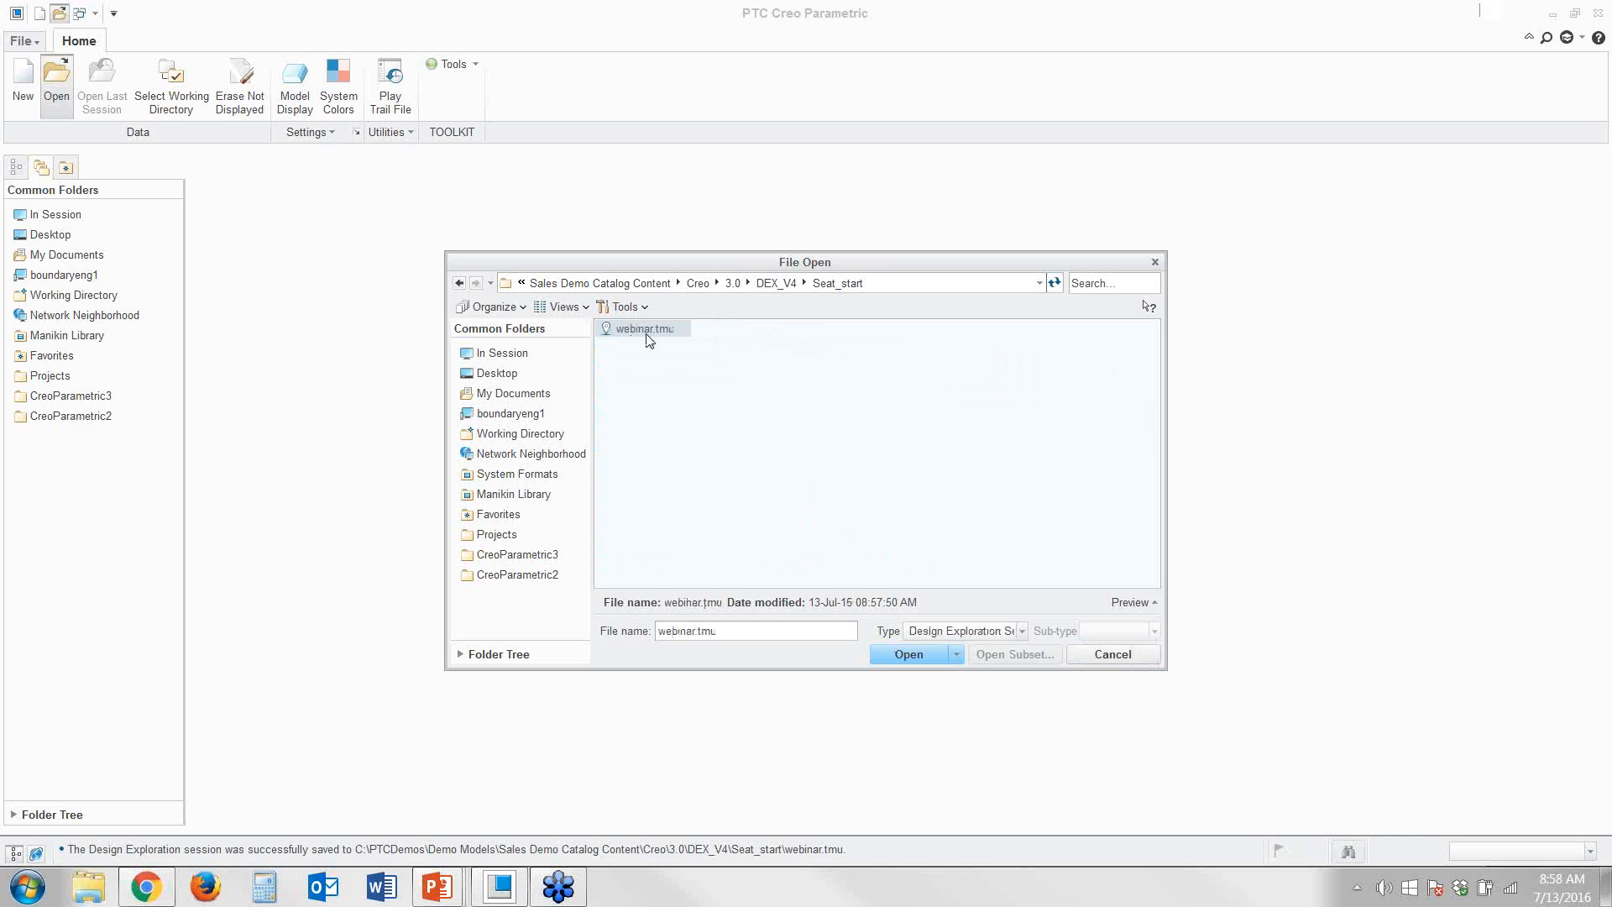
{"action": "left_click", "coordinate": [920, 655]}
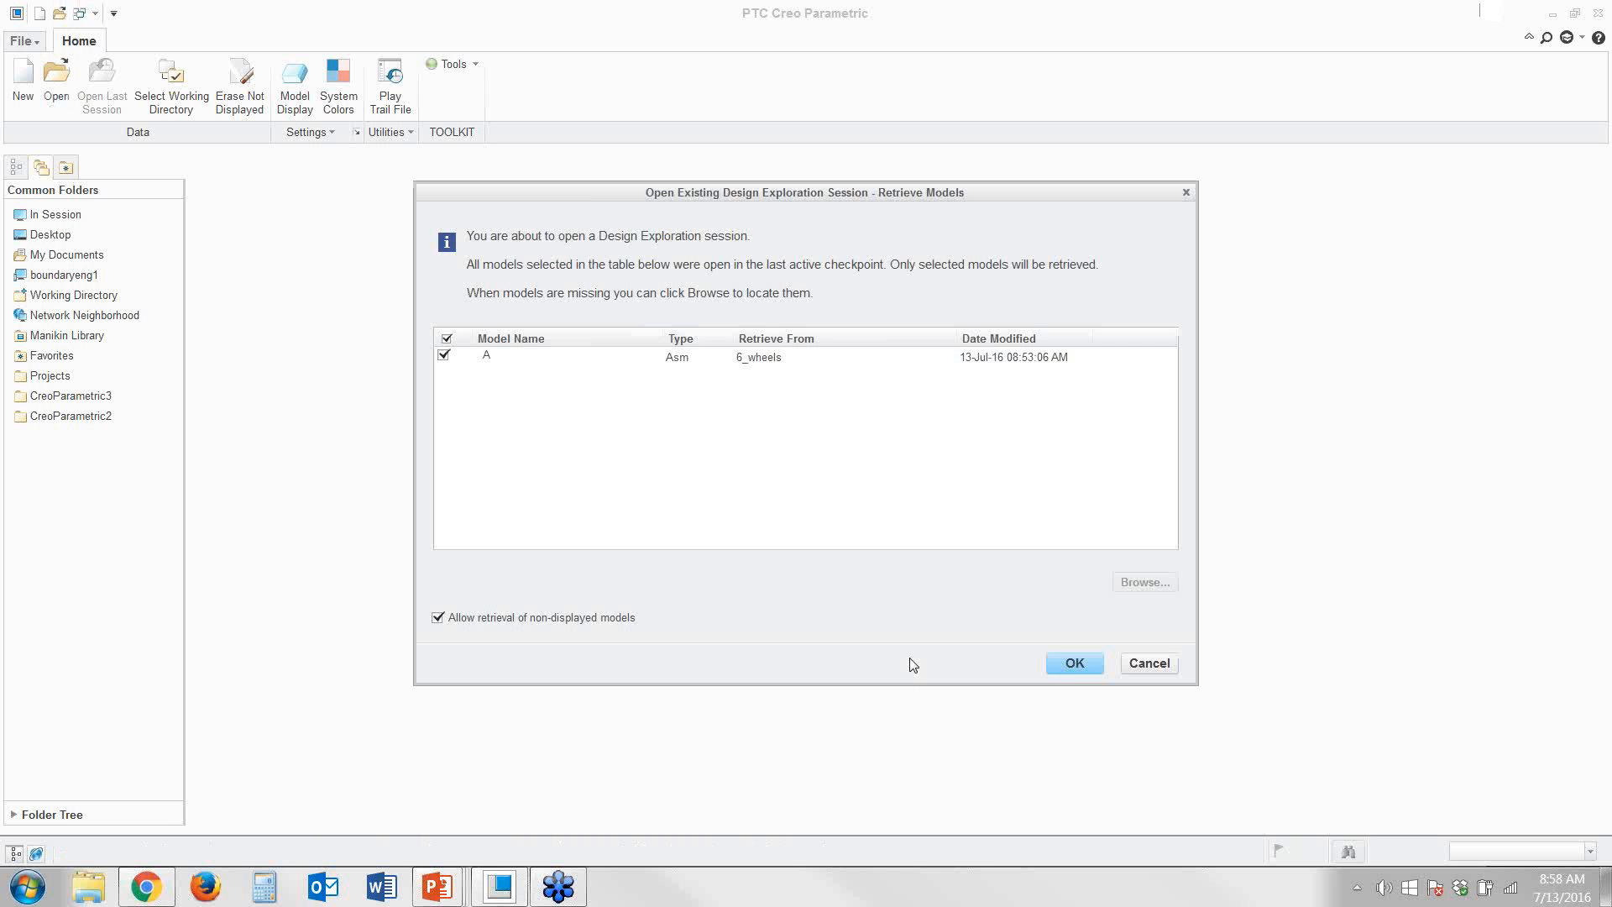
{"action": "left_click", "coordinate": [1072, 665]}
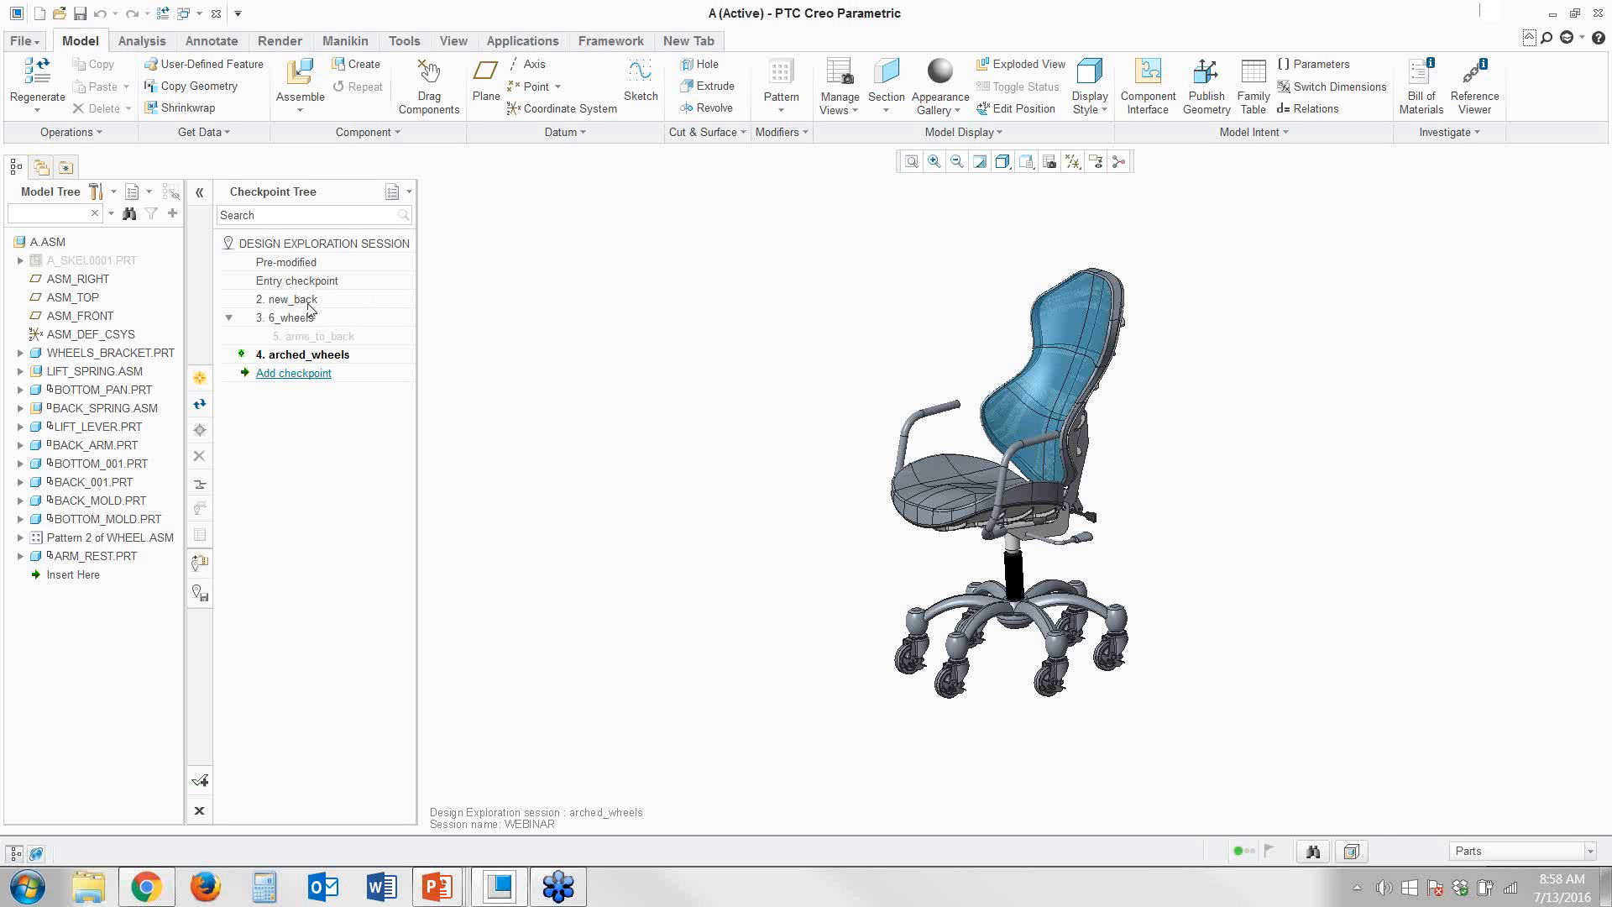
Activate the arms_to_back checkpoint and accept the Design Exploration session to apply that design, saving the session as well
{"action": "left_click", "coordinate": [322, 342]}
{"action": "double_click", "coordinate": [323, 345]}
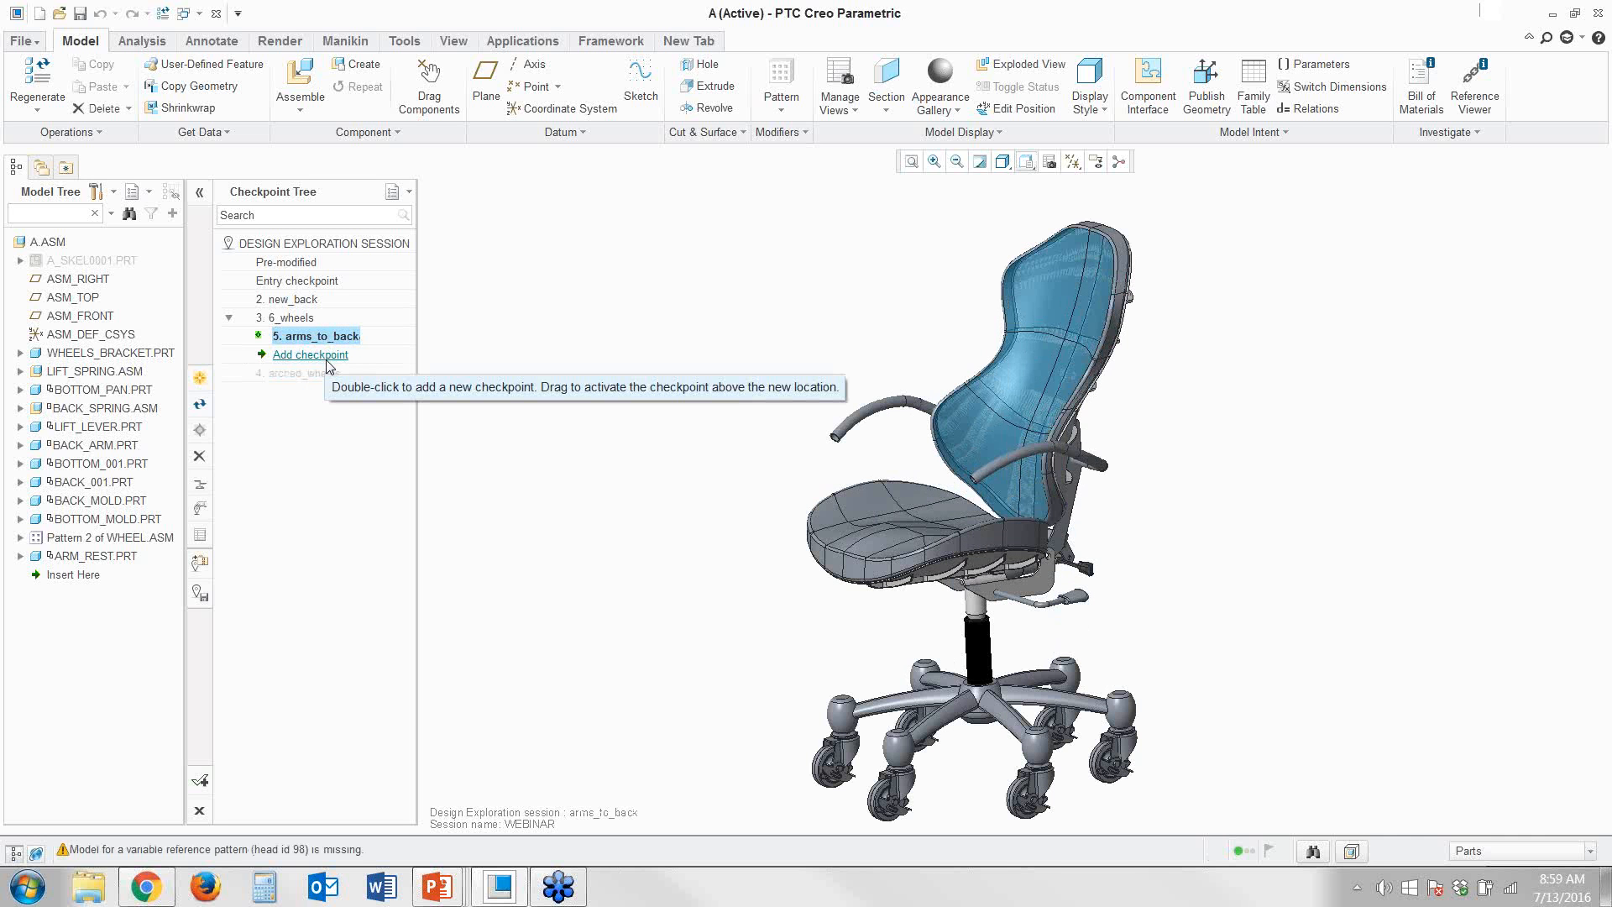
{"action": "left_click", "coordinate": [201, 785]}
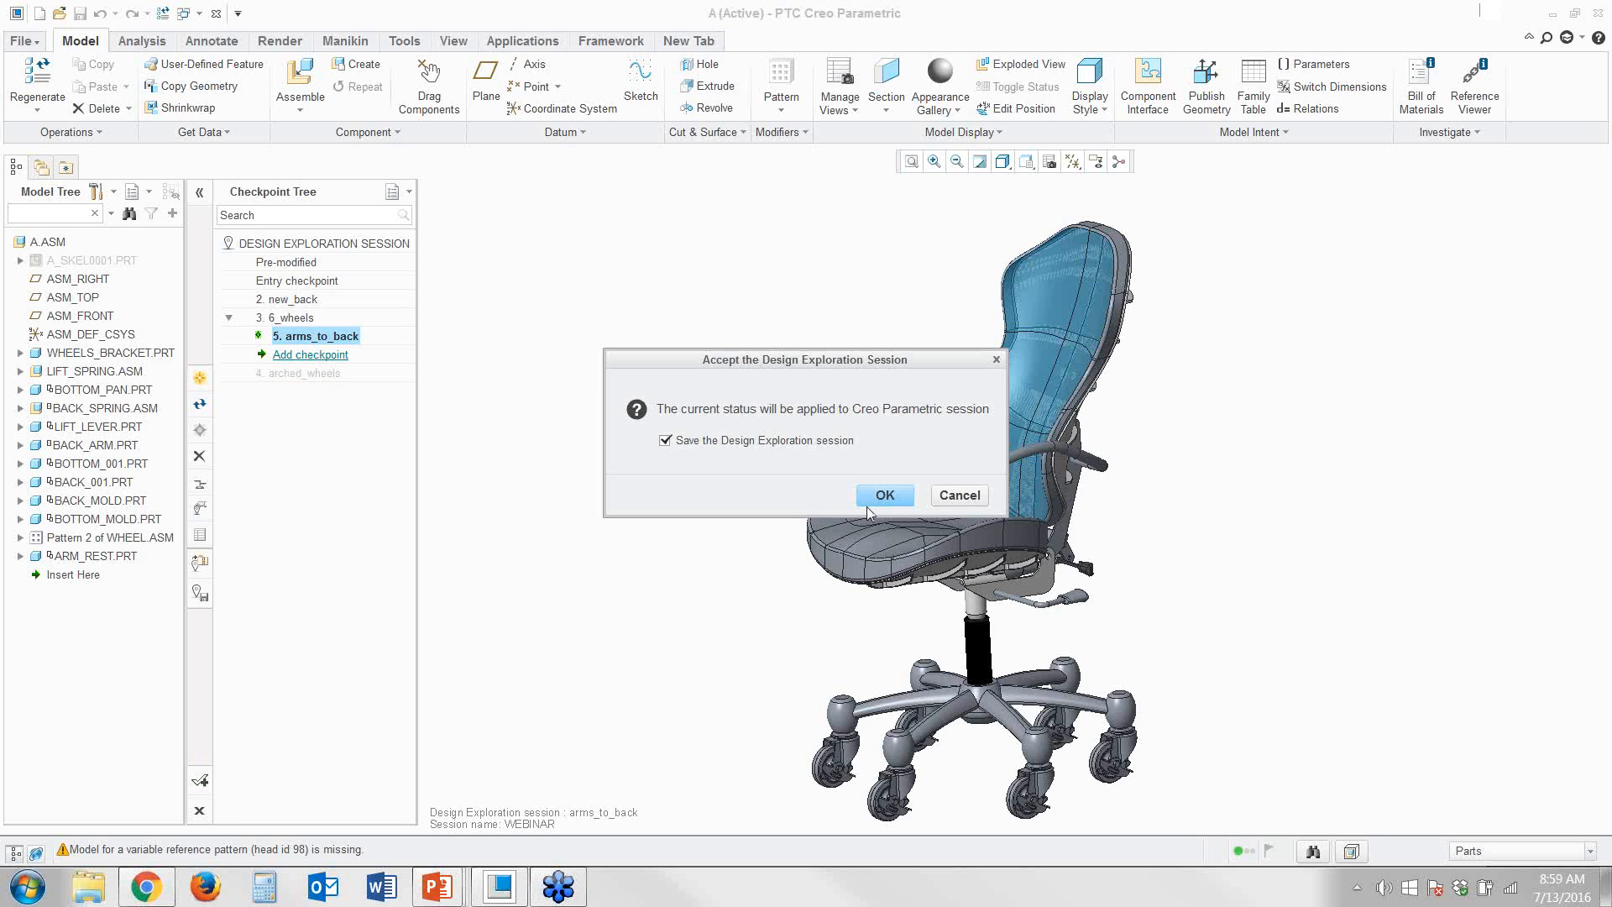
{"action": "left_click", "coordinate": [873, 500]}
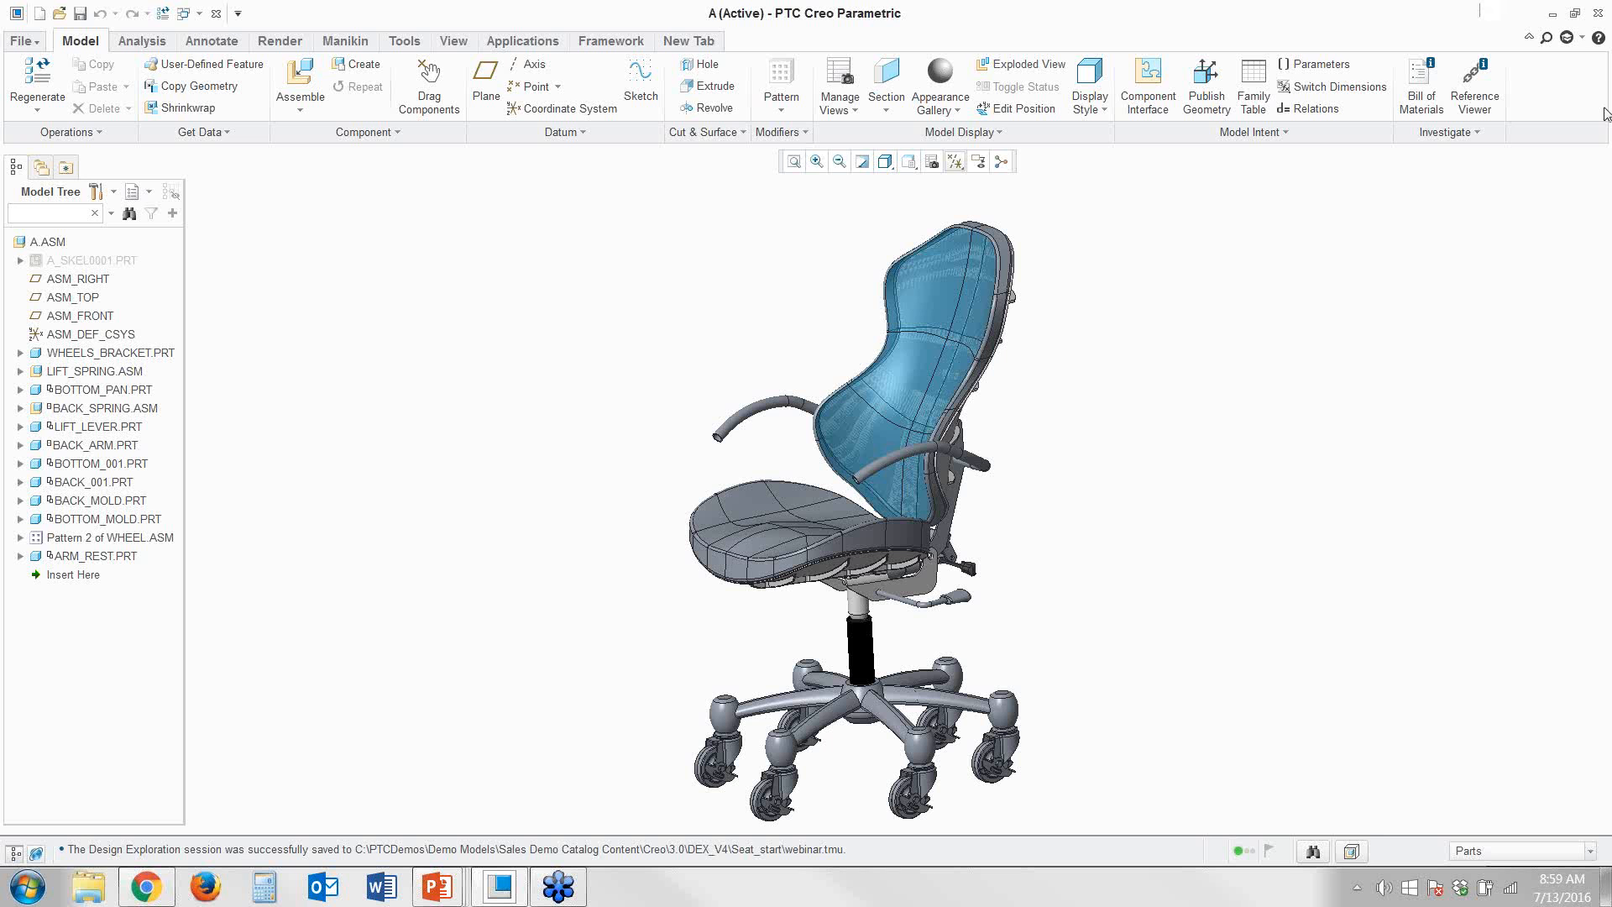
{"action": "left_click", "coordinate": [1594, 39]}
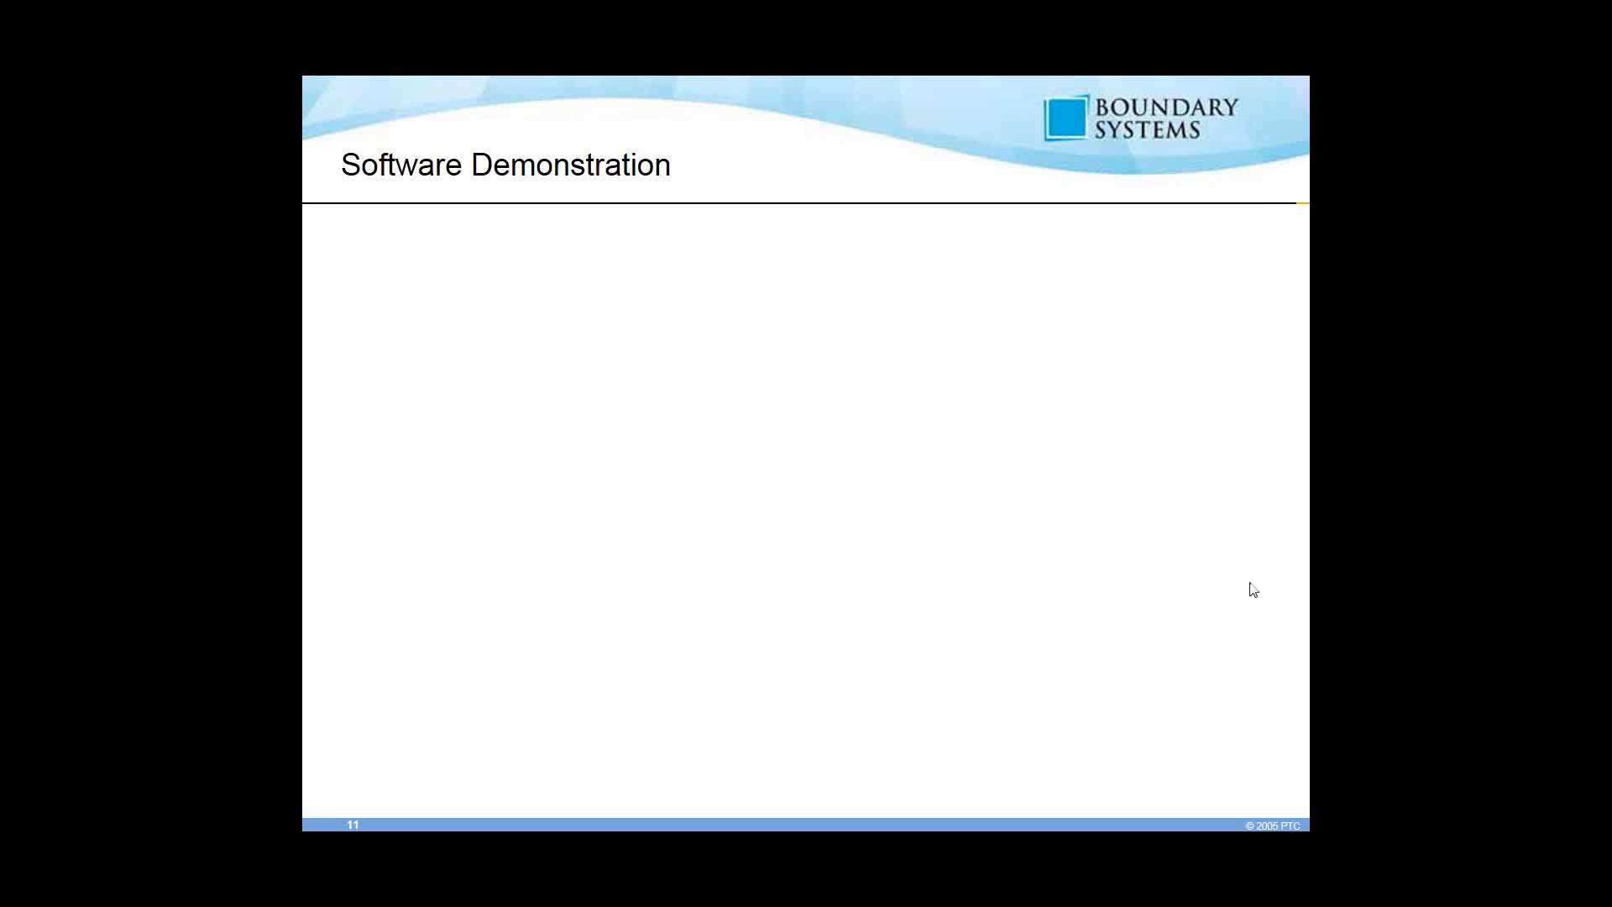
{"action": "left_click", "coordinate": [1111, 545]}
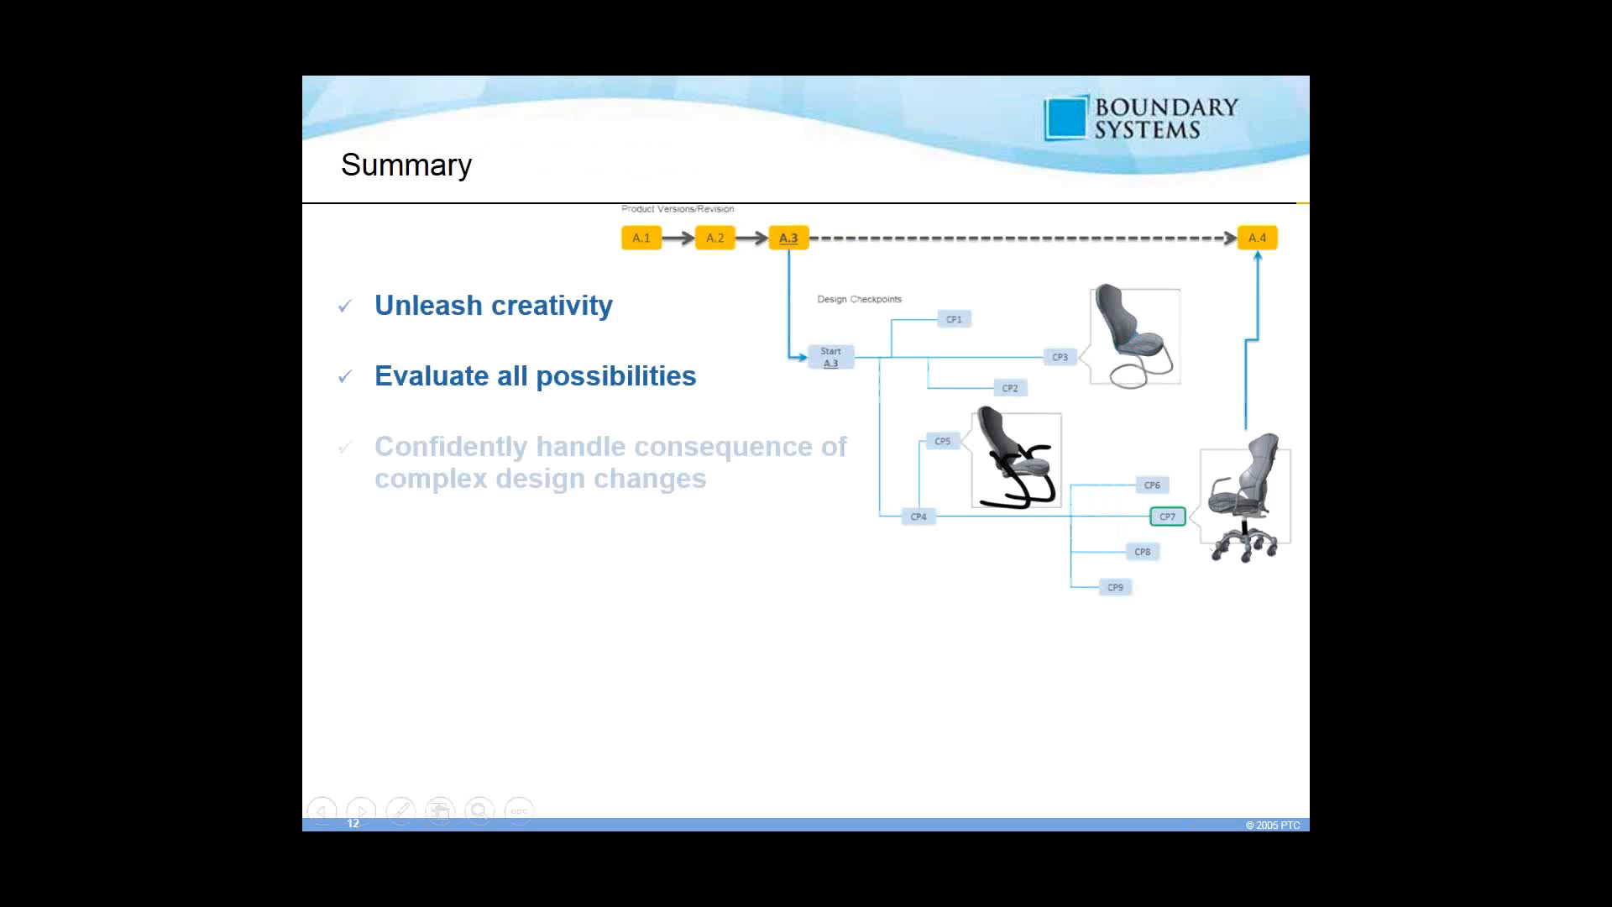